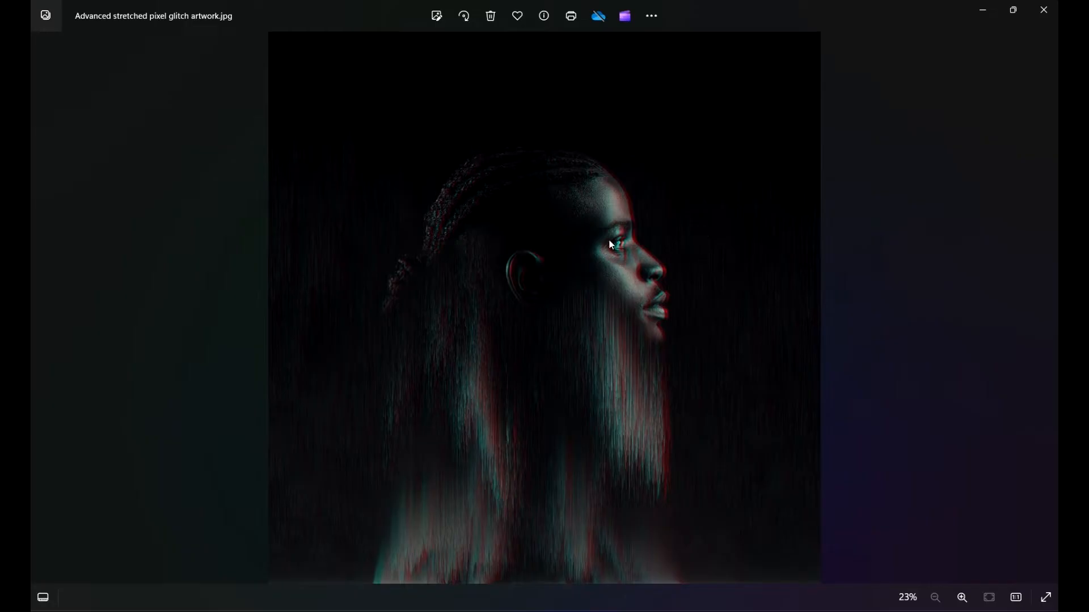
Step: Examine the finished stretched pixel glitch artwork at closer zoom
scroll(603, 175, up, 2)
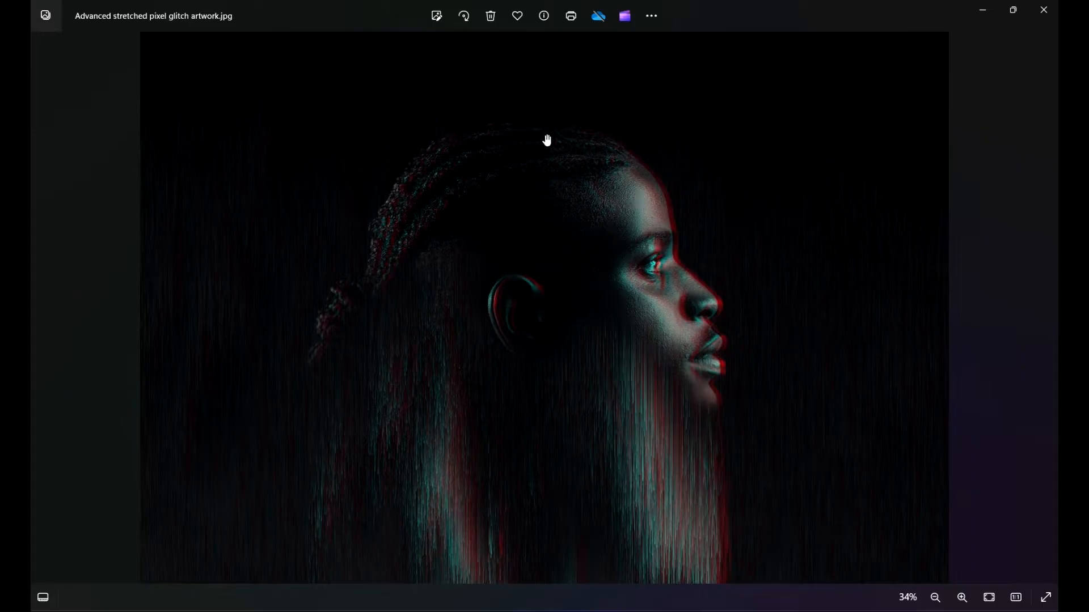
scroll(569, 170, up, 1)
scroll(562, 176, up, 3)
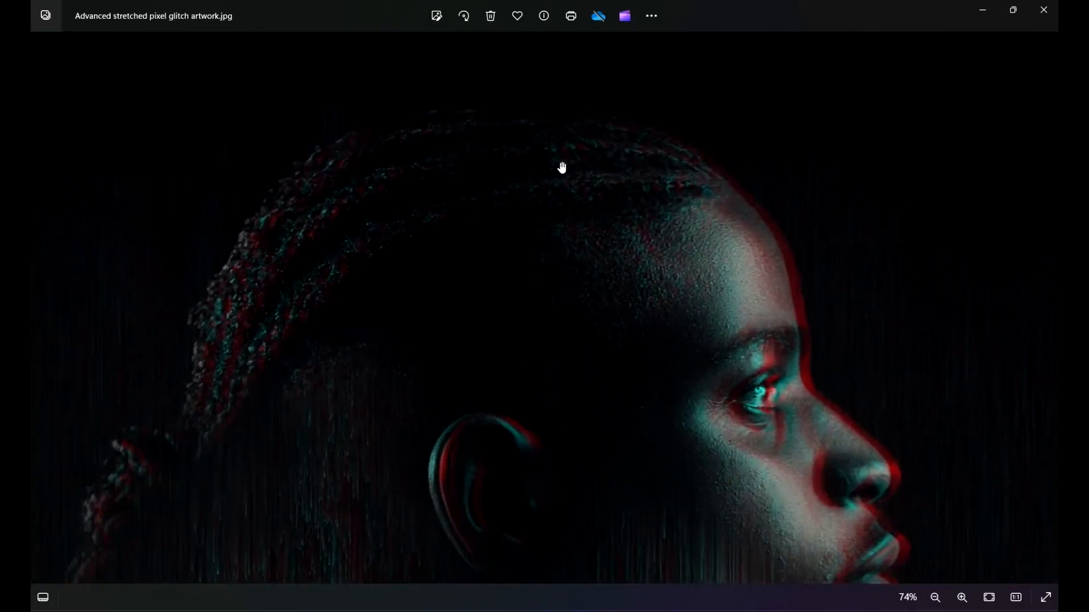
drag(671, 235, 659, 140)
scroll(812, 285, down, 3)
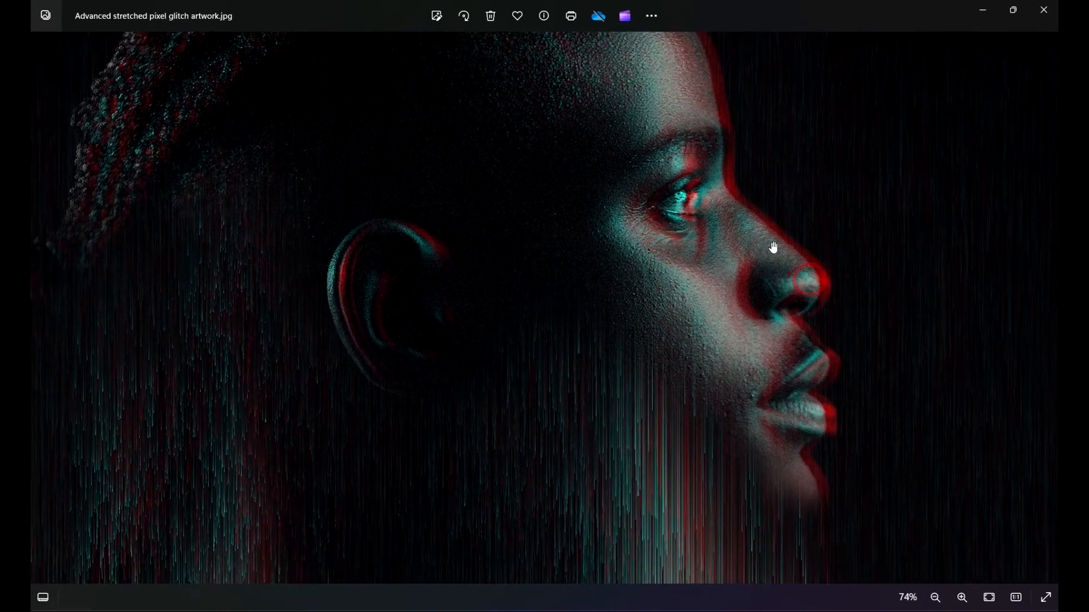
scroll(729, 287, down, 3)
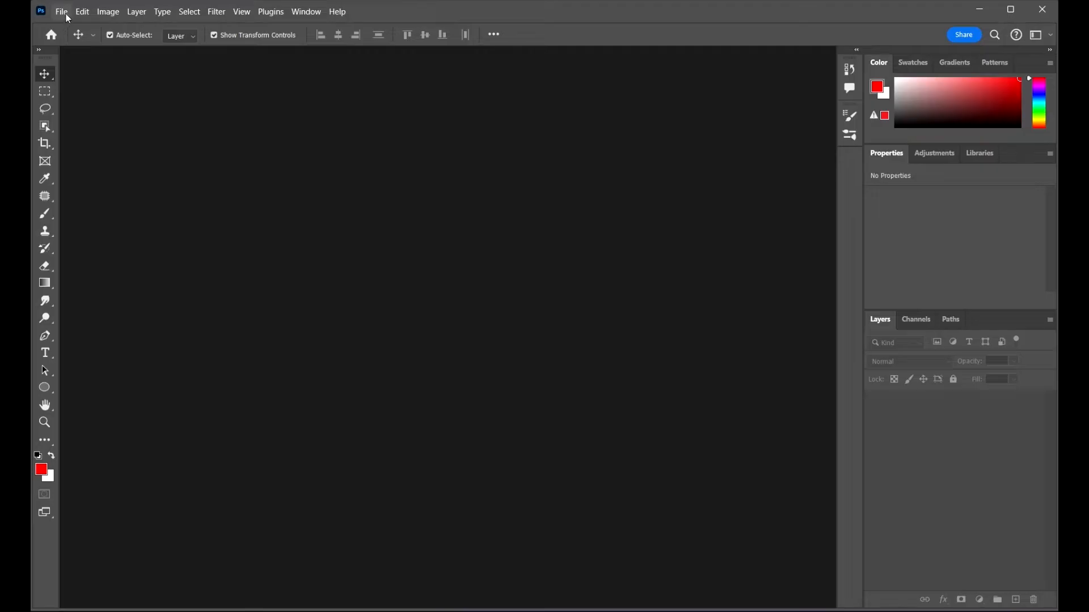
Step: Create a new 3000 x 3000 px document at 72 pixels/inch
click(62, 20)
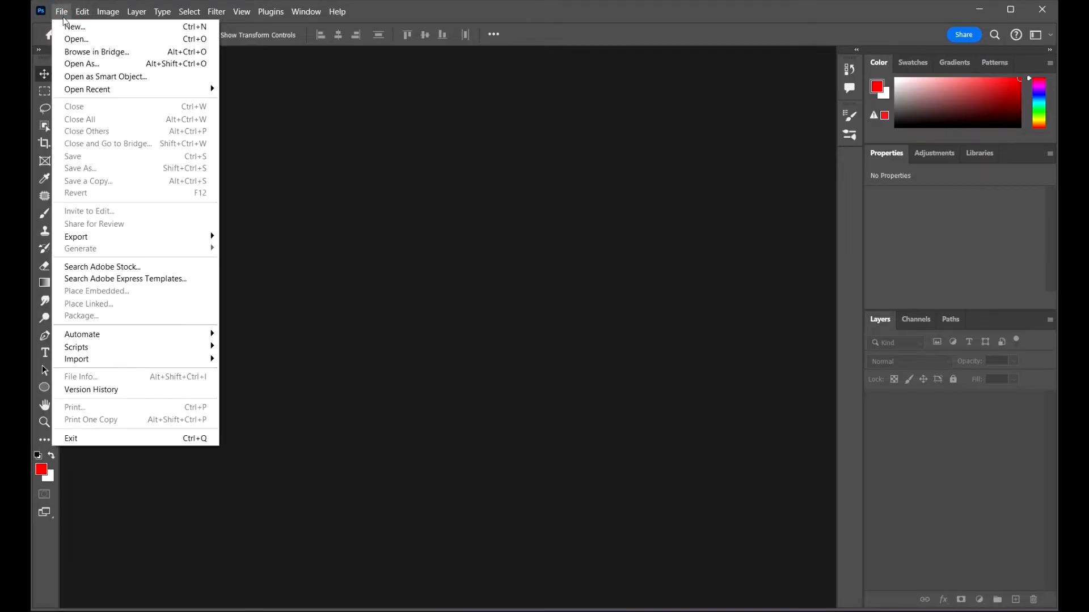
click(69, 27)
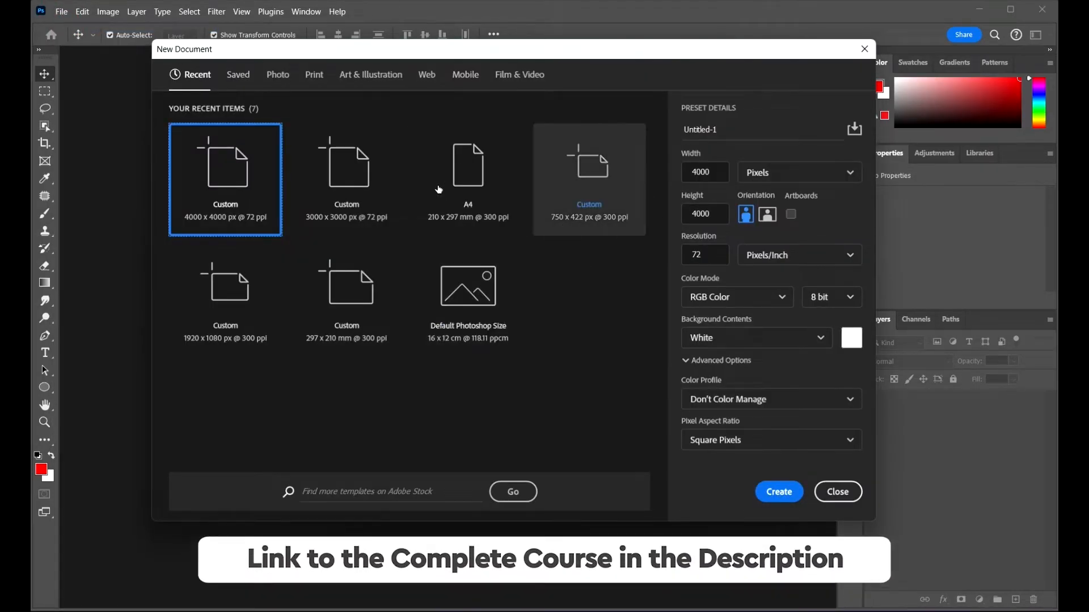
click(718, 172)
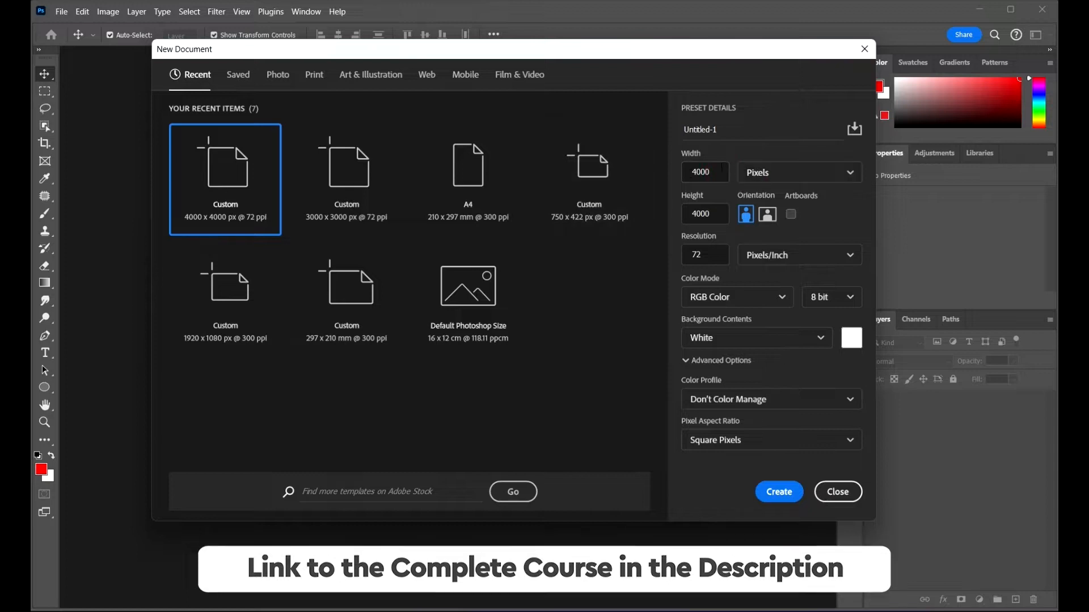
double_click(706, 171)
text(30)
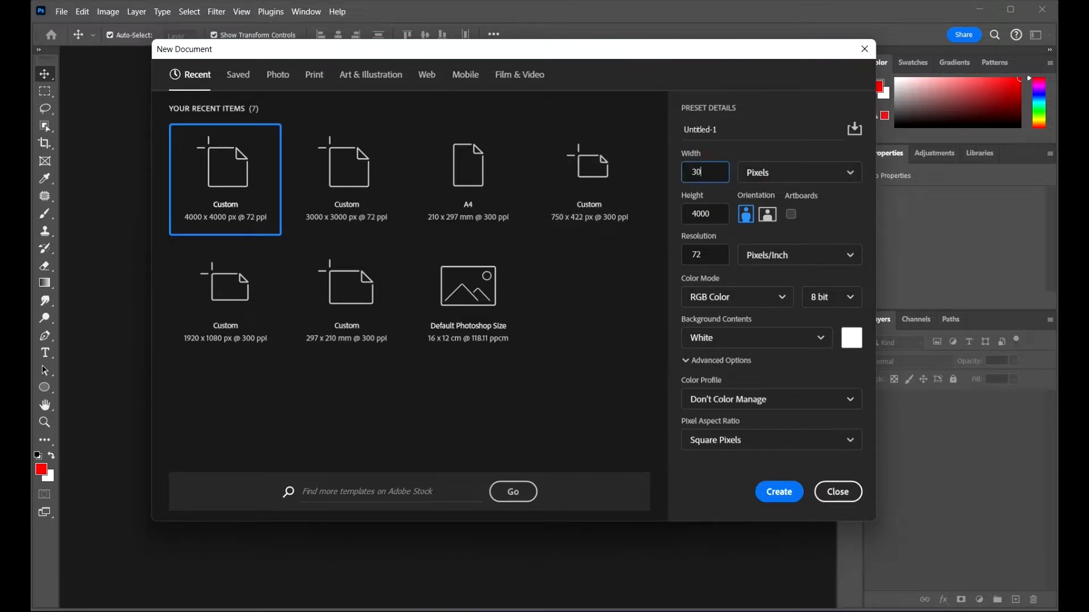
click(701, 215)
click(712, 259)
click(780, 492)
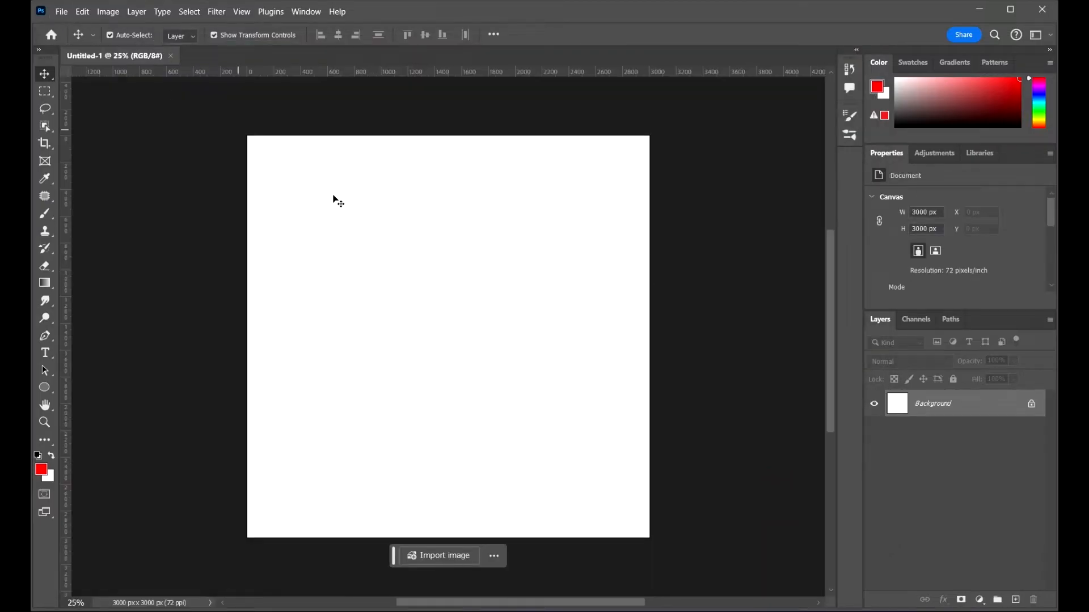
Step: Place the karl-rayson image into the document as an embedded object and commit the placement
click(61, 11)
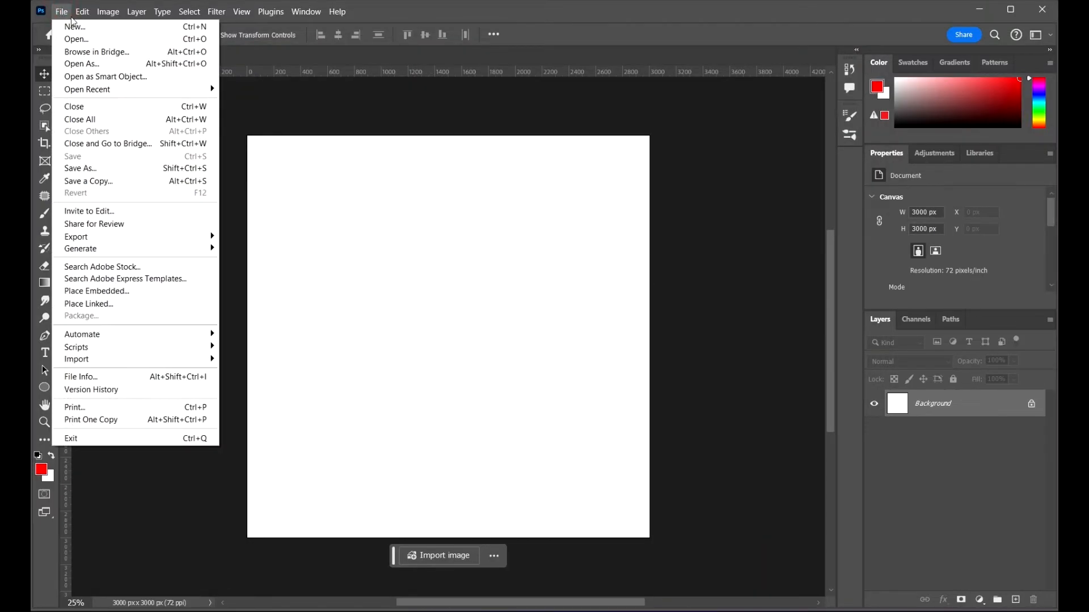
click(135, 295)
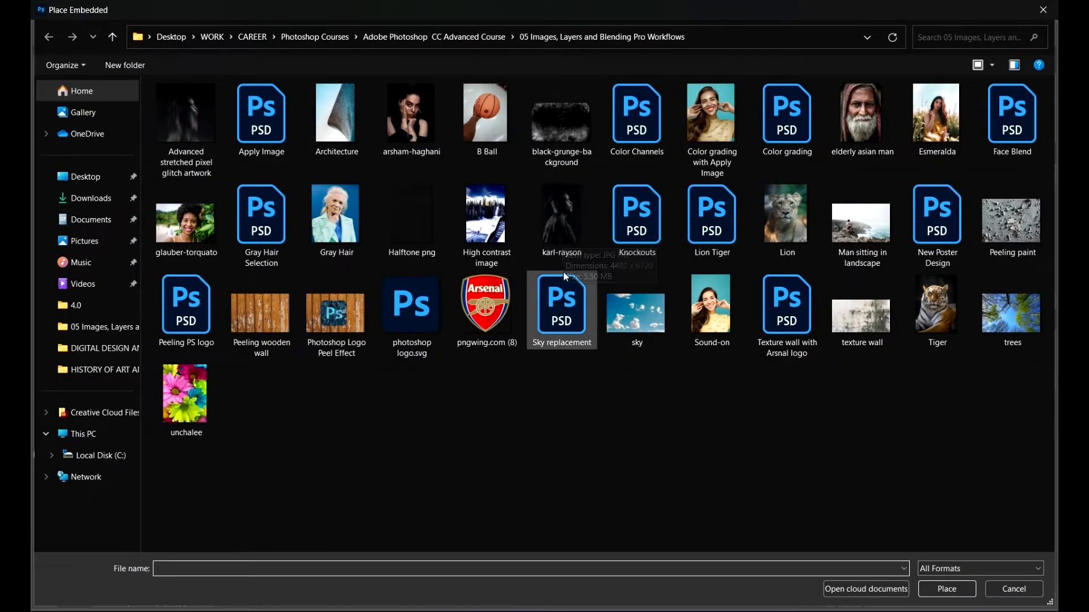
click(574, 231)
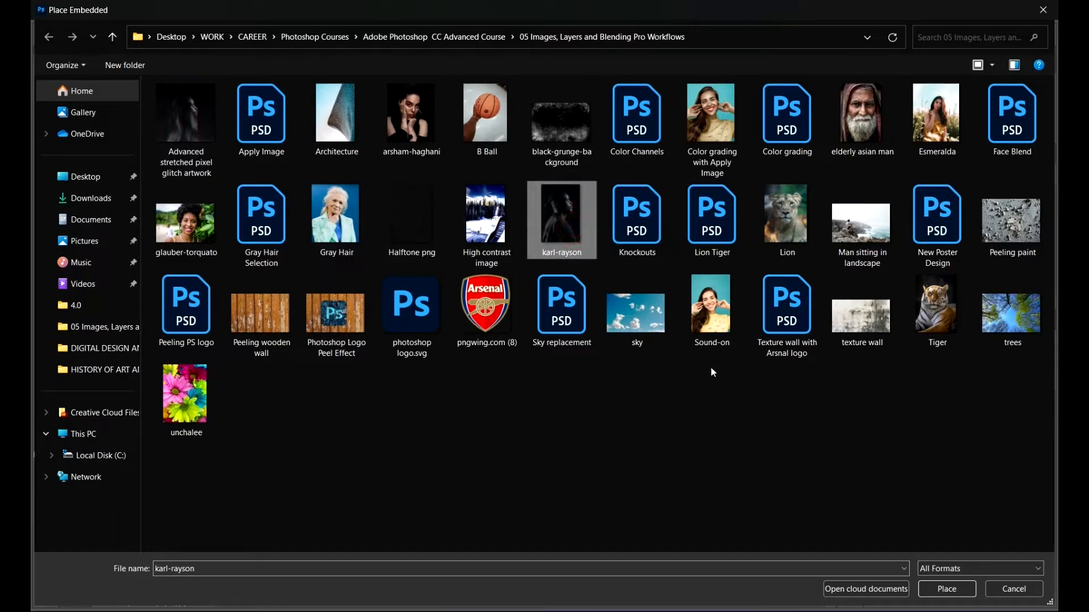
click(946, 588)
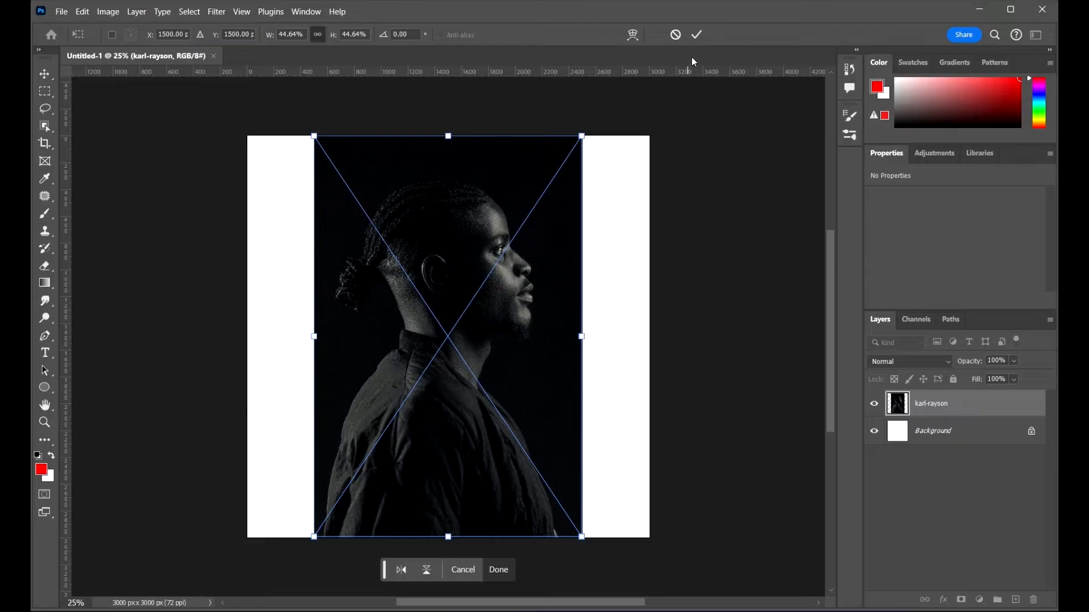
click(699, 35)
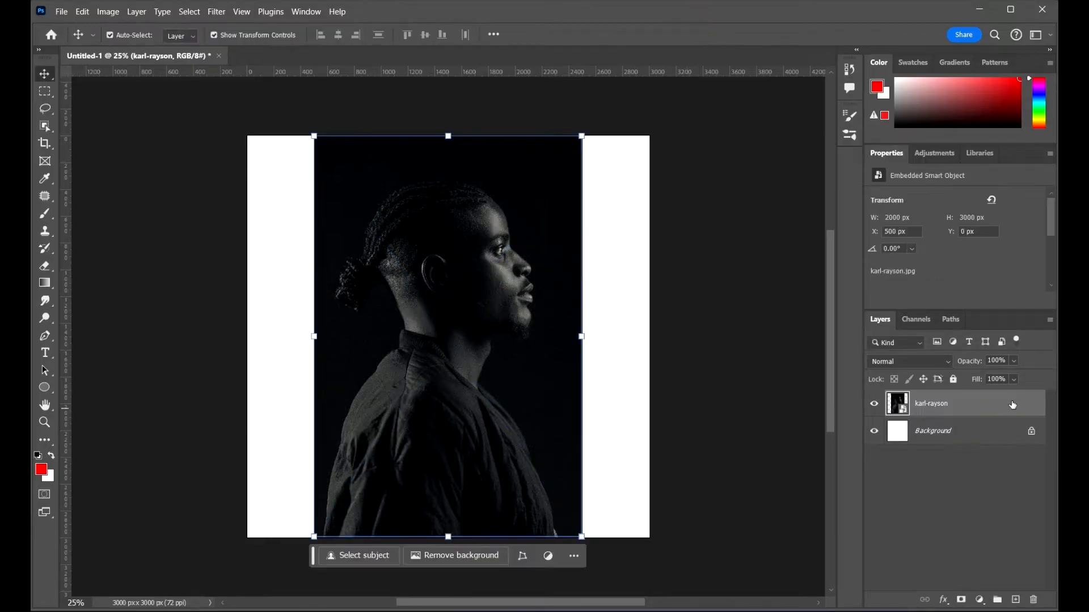
Step: Unlock and delete the Background layer
right_click(1013, 403)
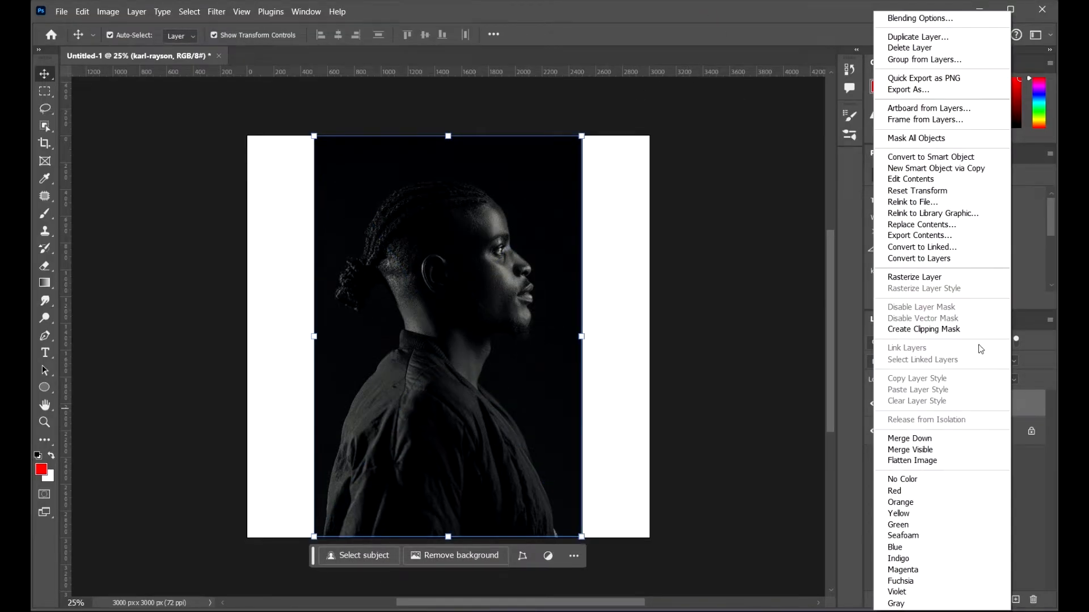
click(1039, 400)
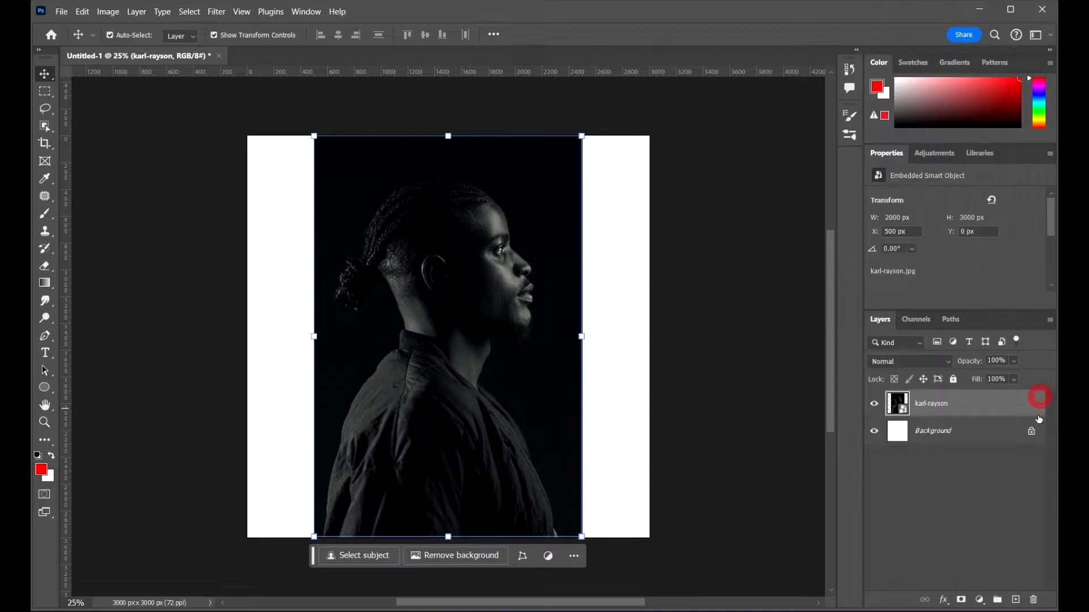
click(1017, 435)
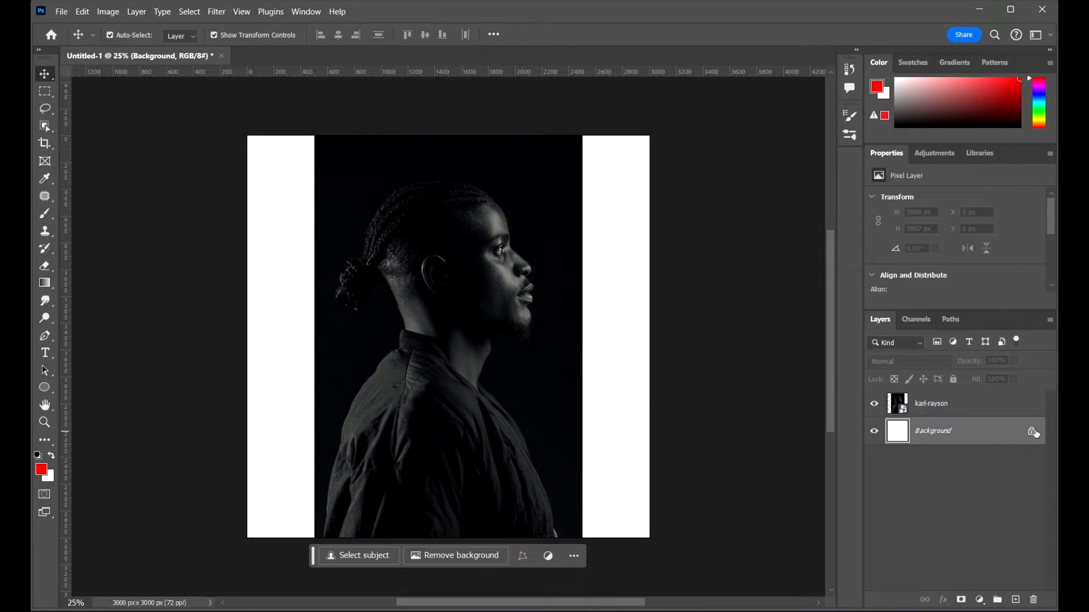
click(1031, 433)
click(1034, 600)
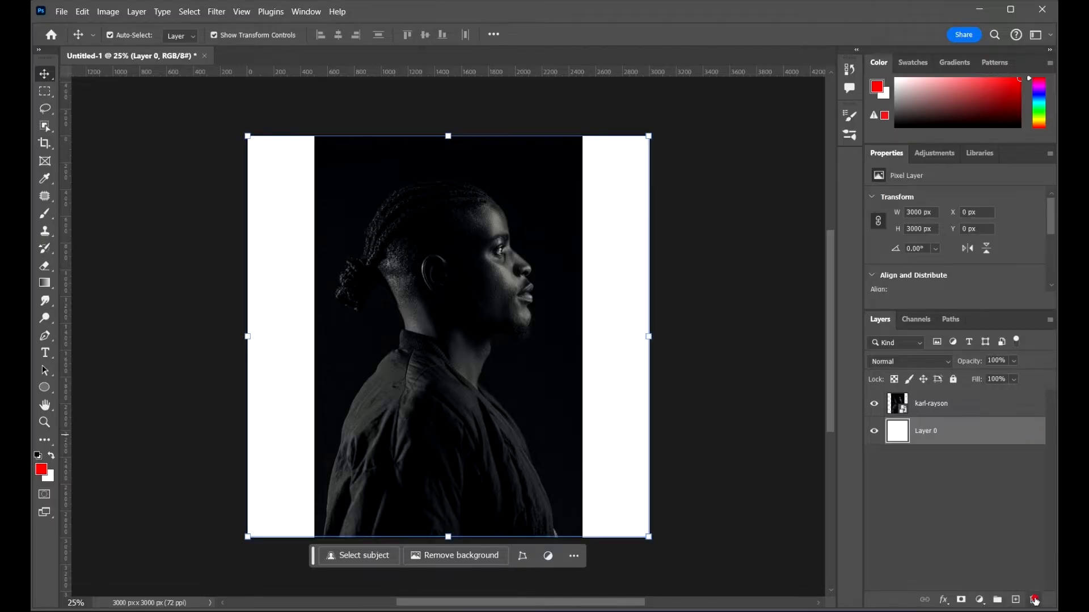
click(523, 242)
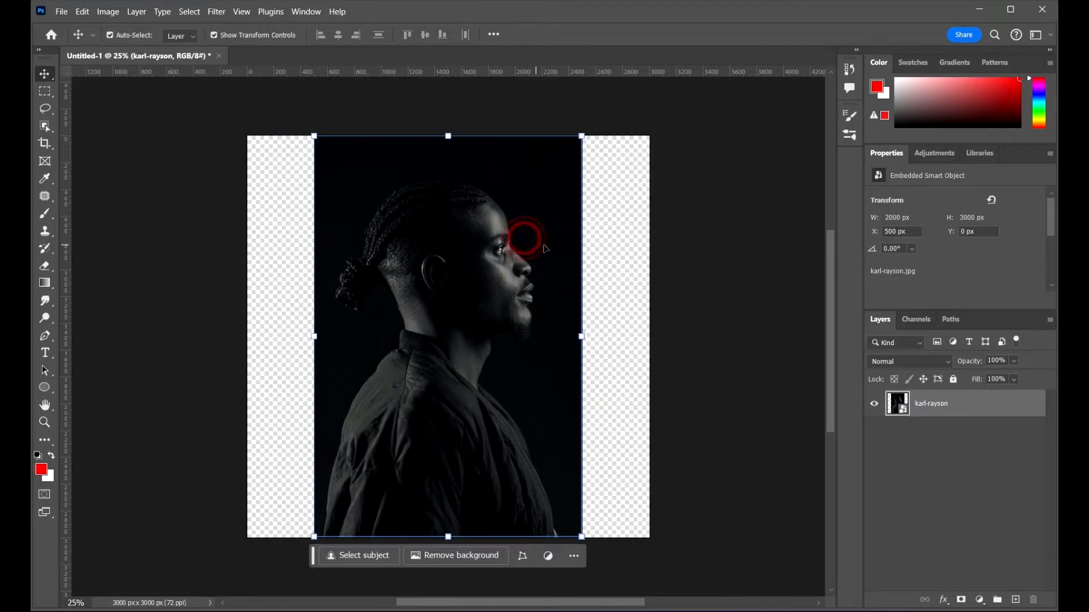
Step: Enlarge and reposition the portrait with Free Transform to about 3016 x 4523 px so it covers the canvas
click(709, 211)
drag(547, 305, 533, 332)
key(ctrl+t)
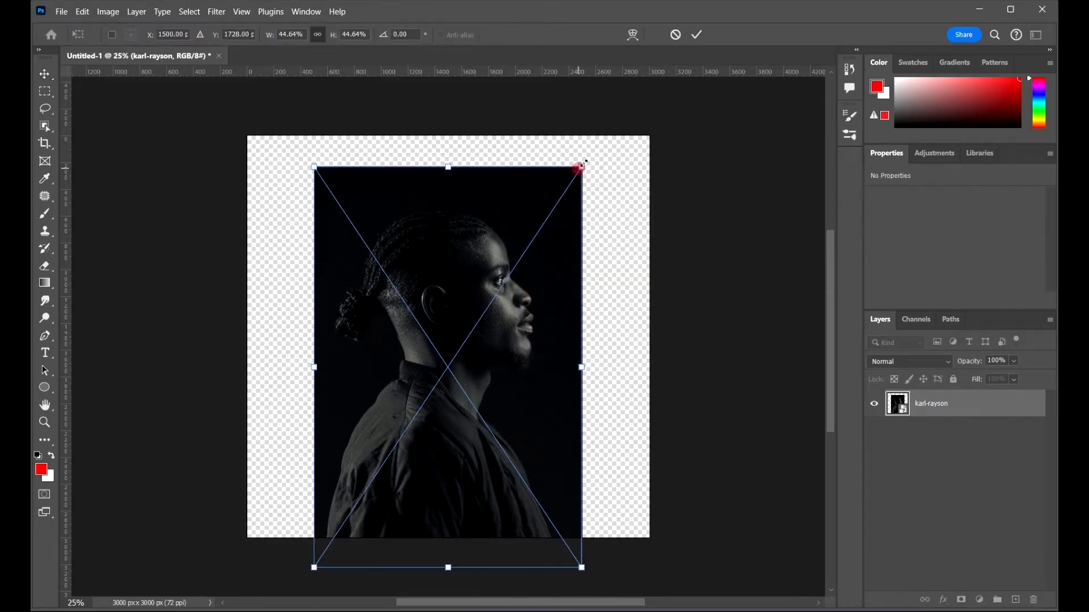
drag(582, 166, 662, 83)
drag(582, 232, 584, 284)
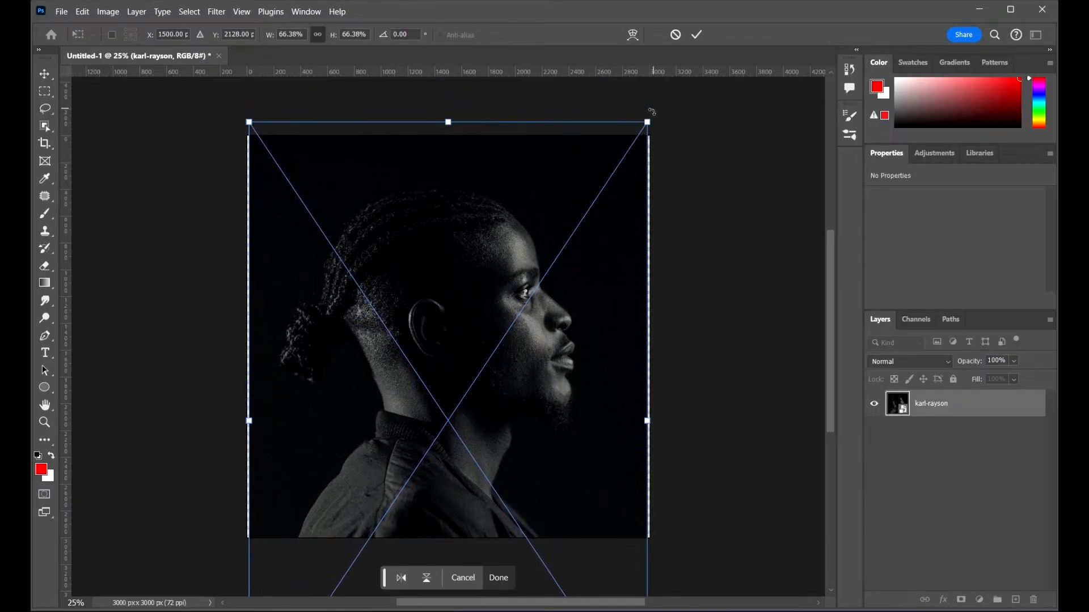
drag(647, 122, 638, 169)
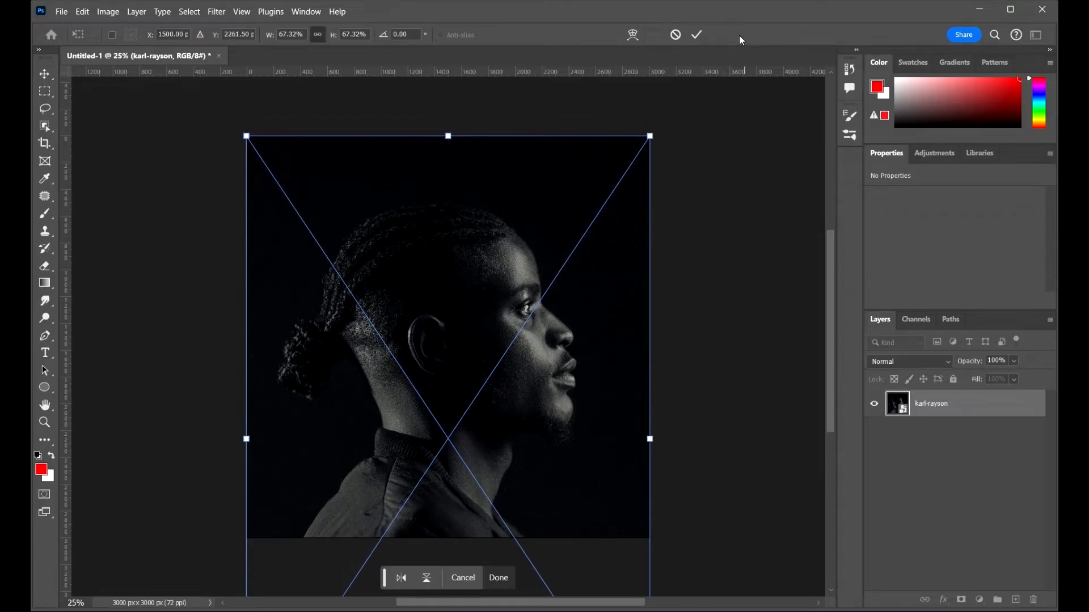
click(696, 35)
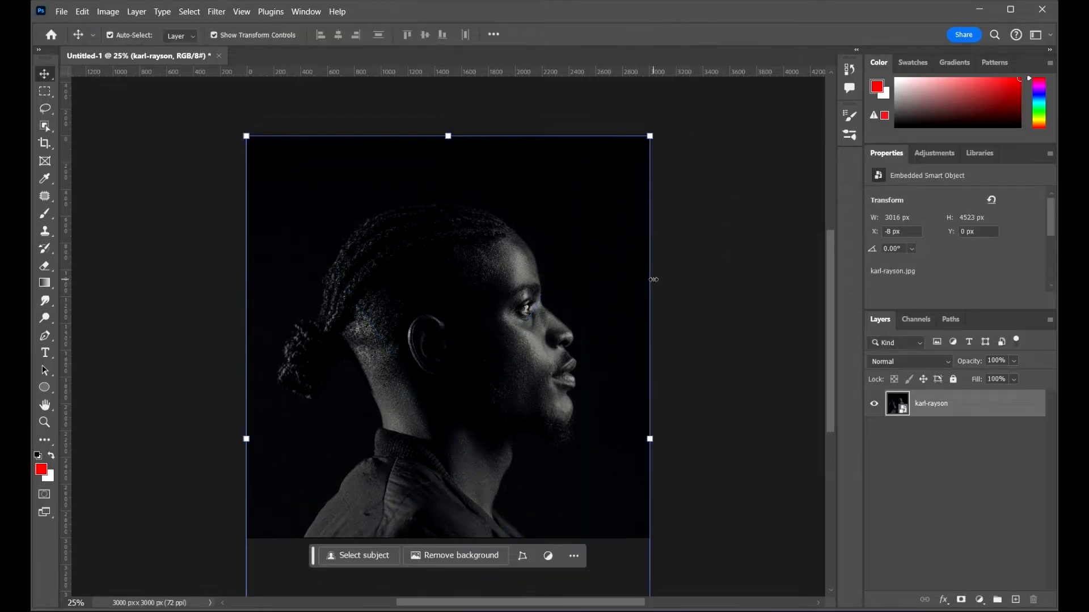
Step: Rasterize the karl-rayson layer
scroll(622, 247, down, 4)
drag(683, 347, 647, 338)
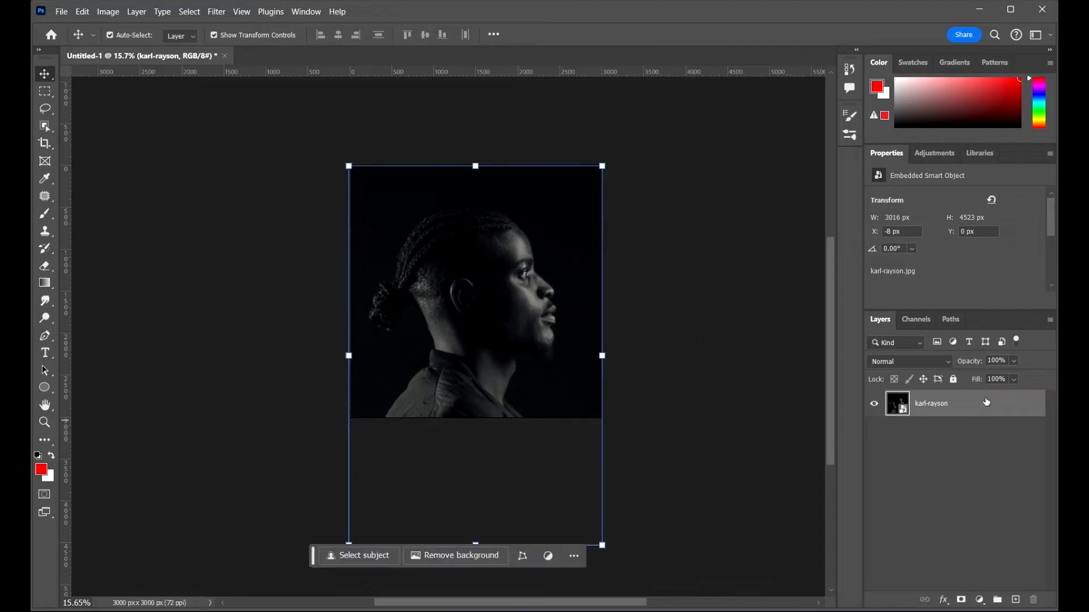
right_click(985, 404)
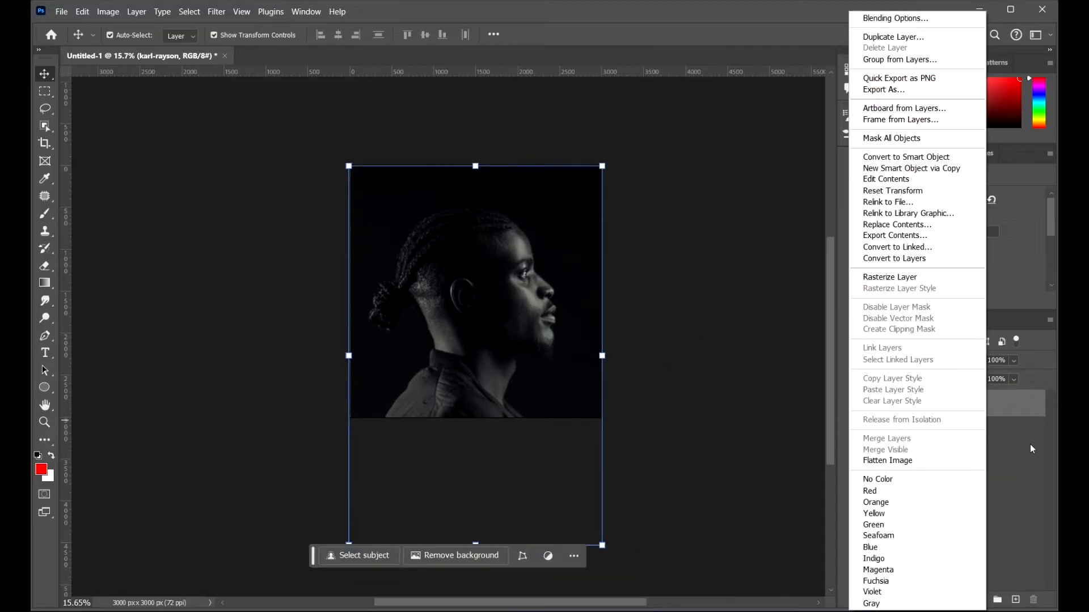
click(918, 276)
scroll(732, 311, down, 1)
click(732, 311)
scroll(544, 295, up, 4)
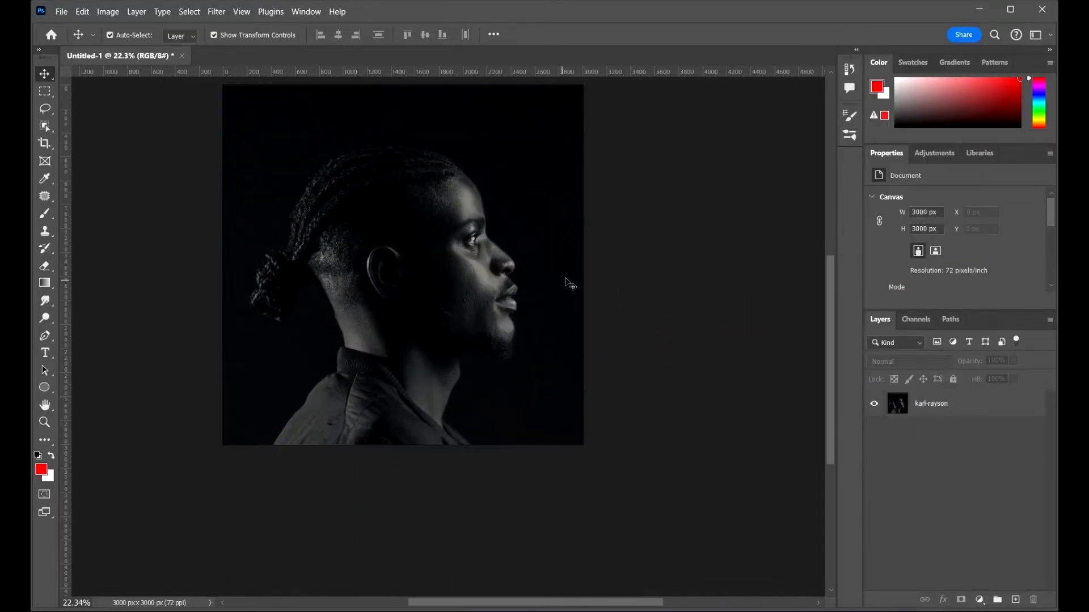
drag(523, 273, 551, 323)
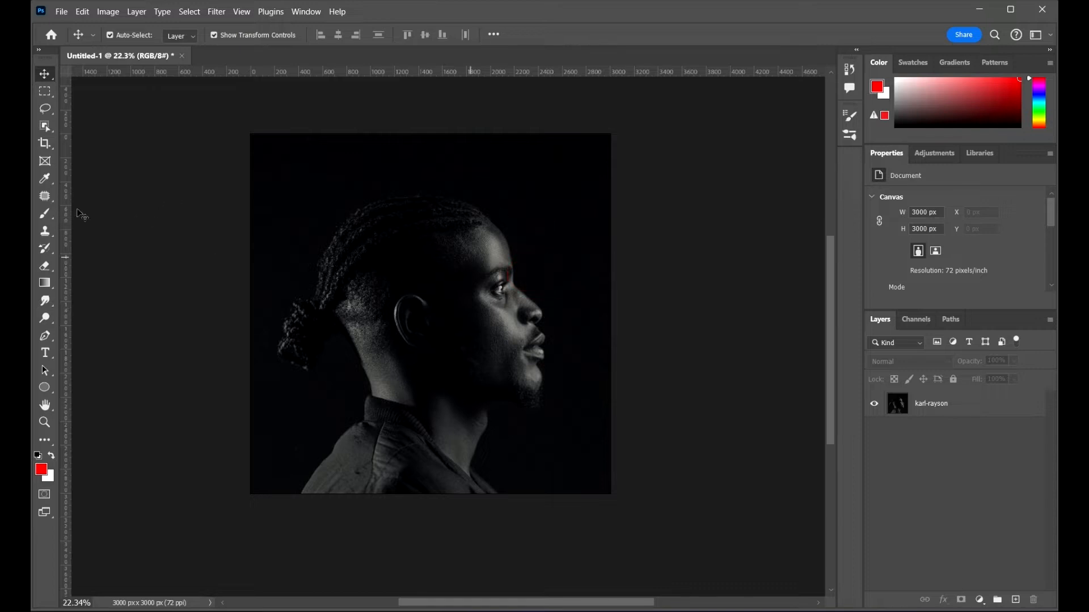
scroll(490, 210, up, 1)
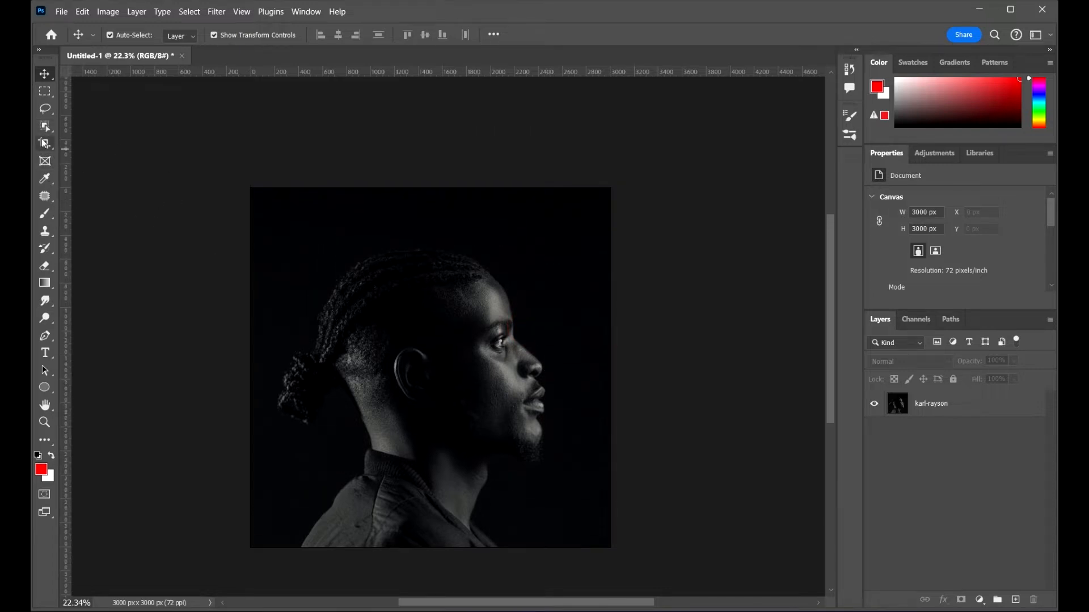
Step: Select the Crop tool and set its fill option to Content-Aware Fill
click(44, 143)
scroll(548, 240, down, 1)
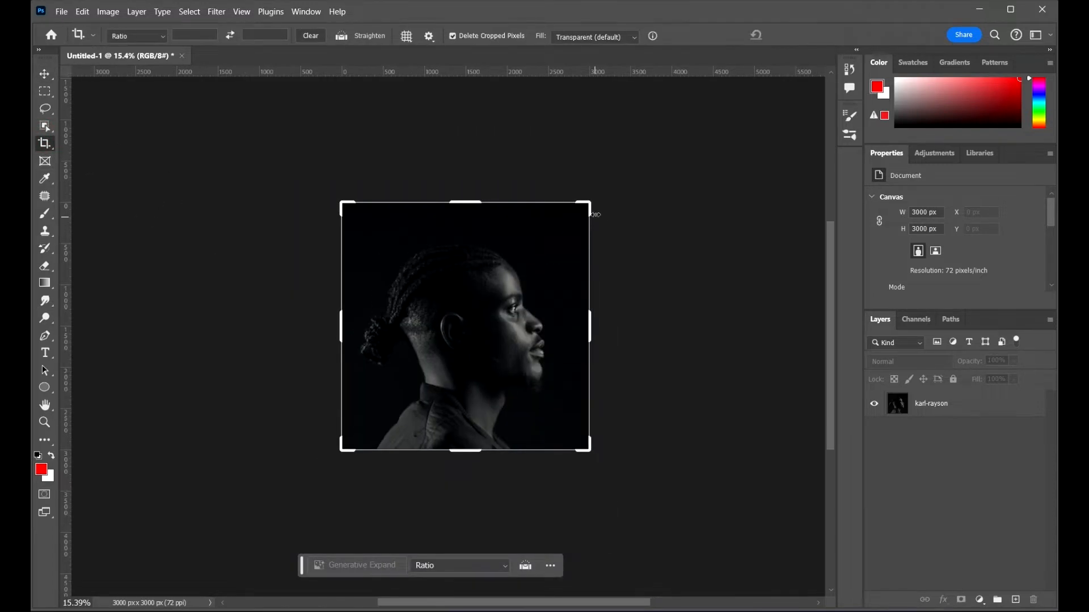
click(989, 401)
click(603, 37)
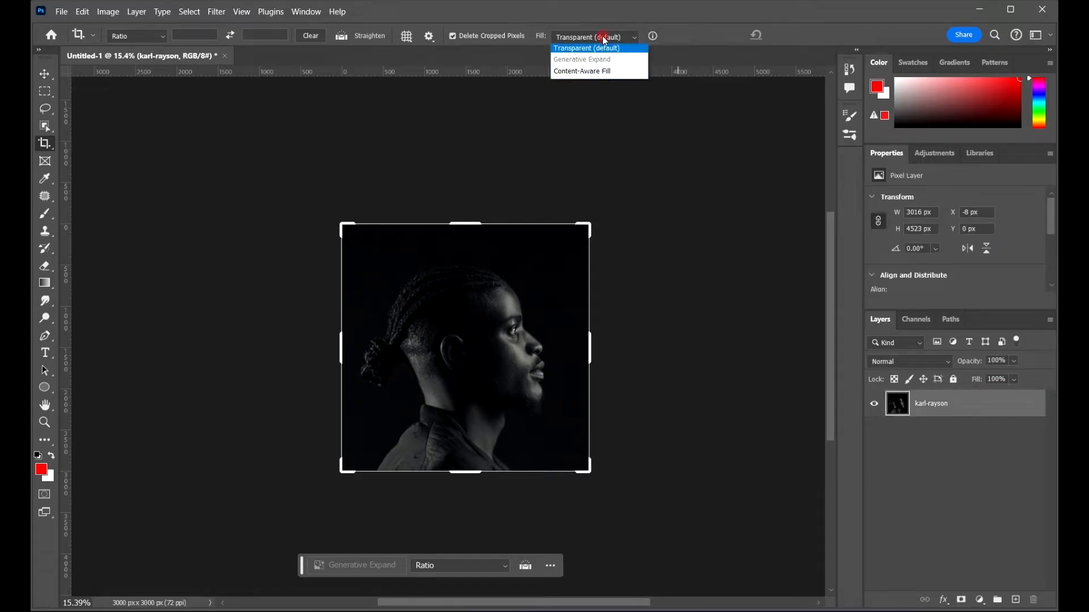
click(642, 49)
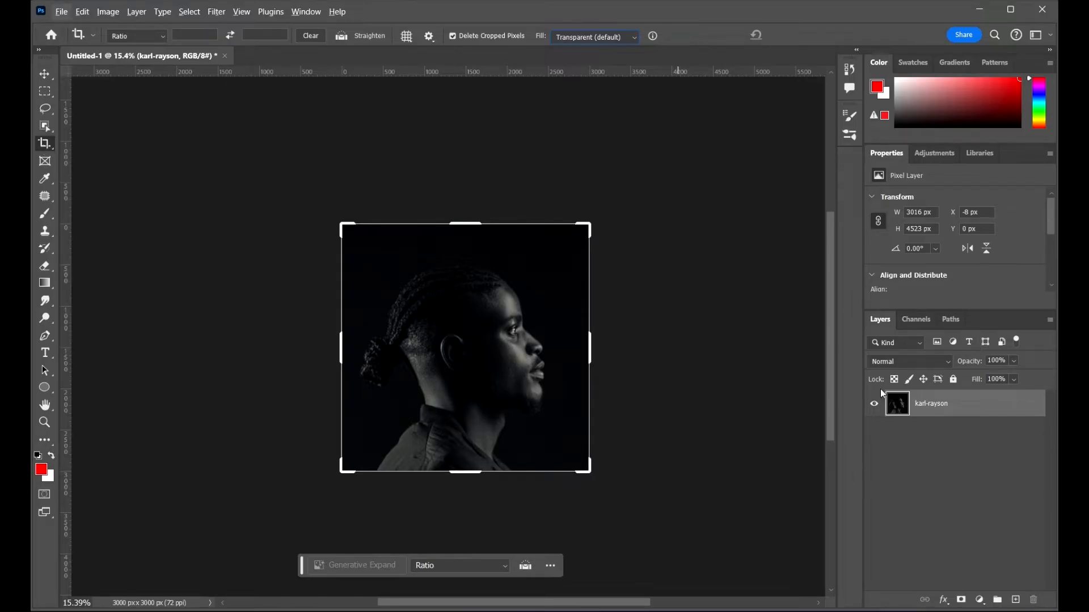
click(595, 39)
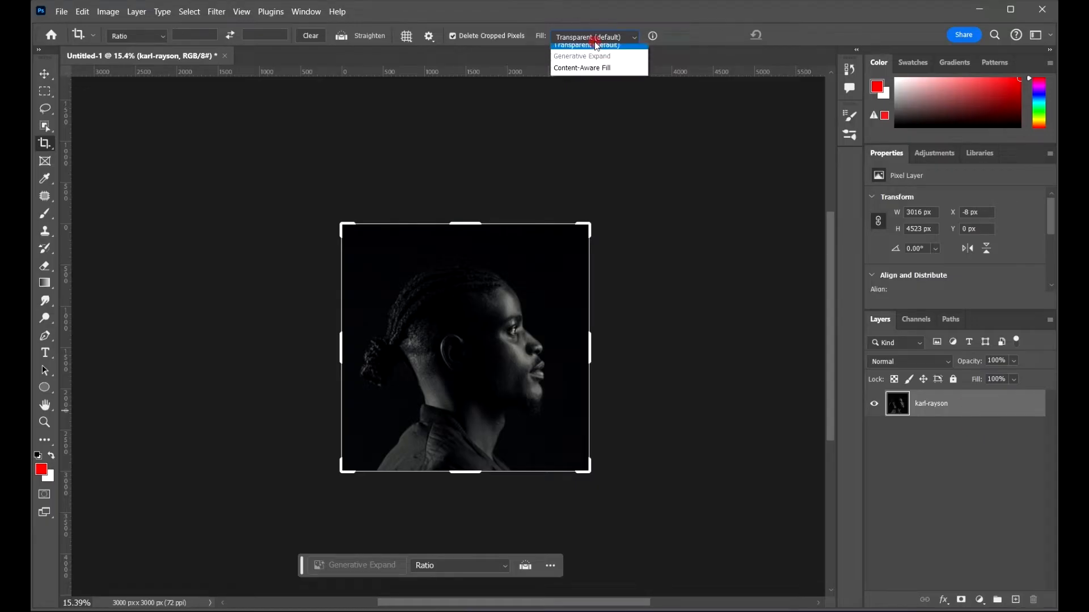
click(621, 75)
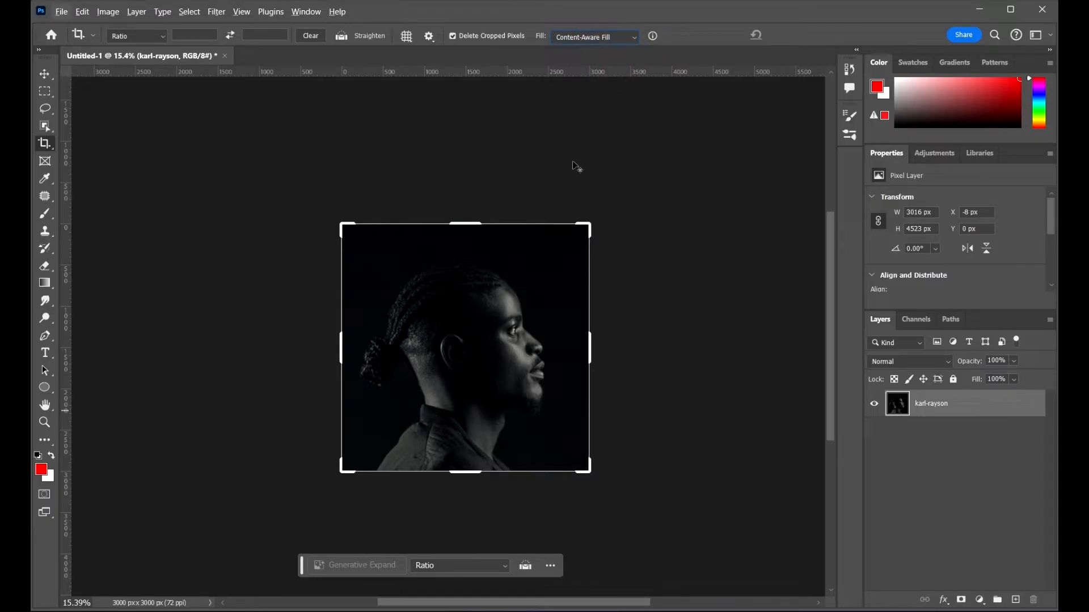
Step: Expand the crop box to about 4364 x 4363 px and commit it with Content-Aware Fill
click(591, 222)
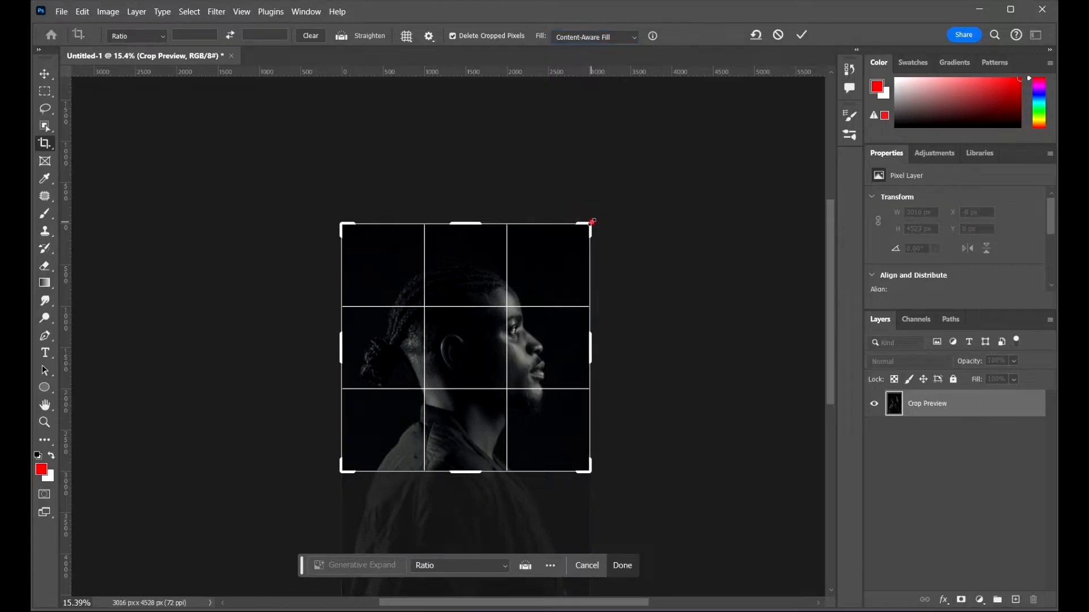
drag(592, 221, 655, 169)
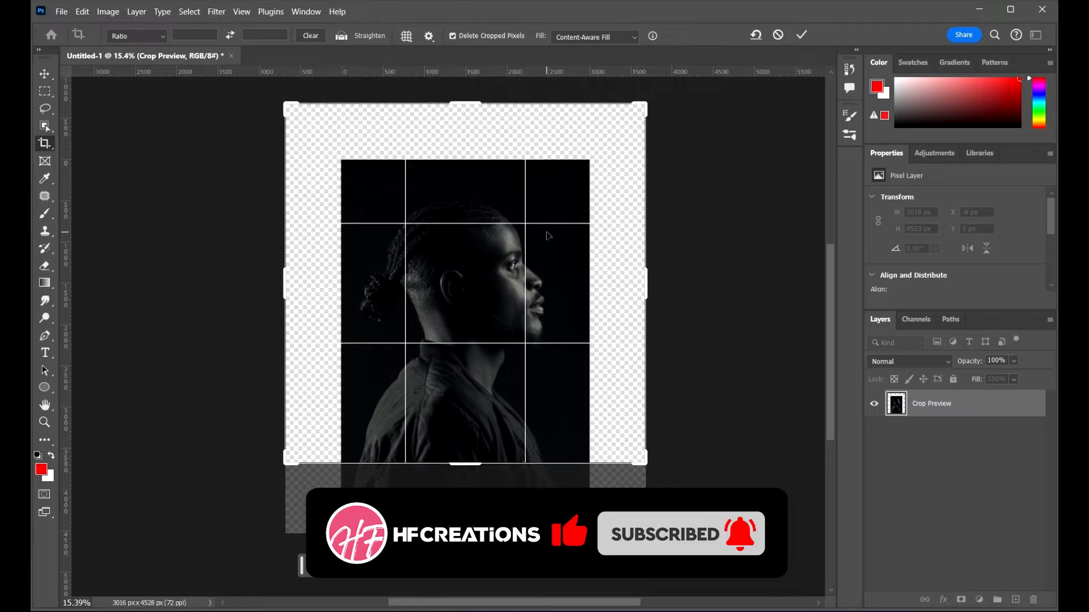
drag(549, 236, 531, 251)
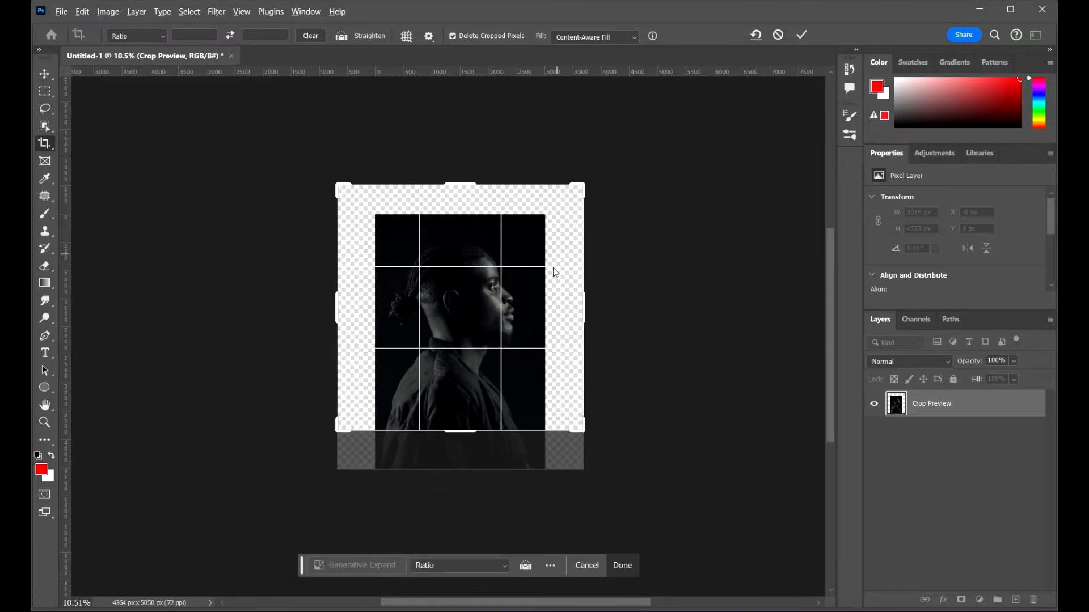
scroll(611, 288, up, 2)
drag(661, 270, 701, 239)
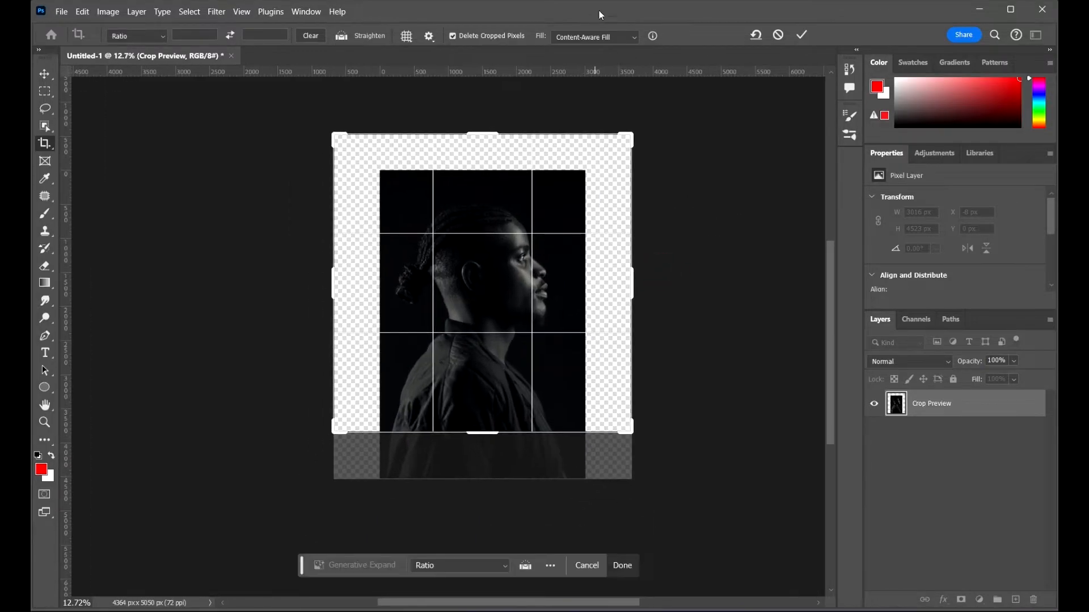
click(803, 35)
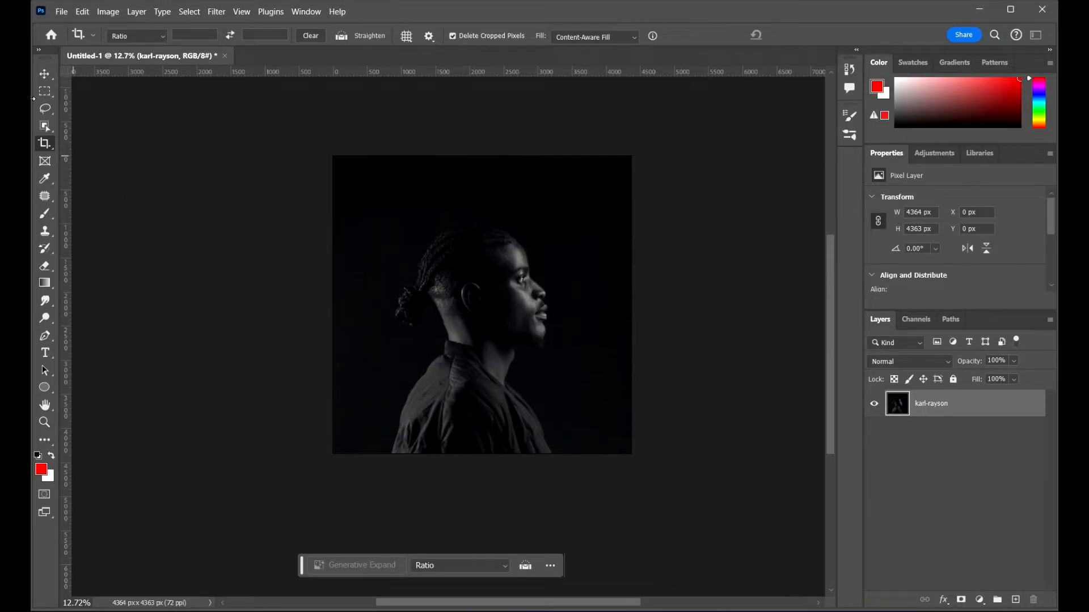
Step: Rotate the whole image 90° clockwise
click(46, 74)
scroll(536, 276, up, 2)
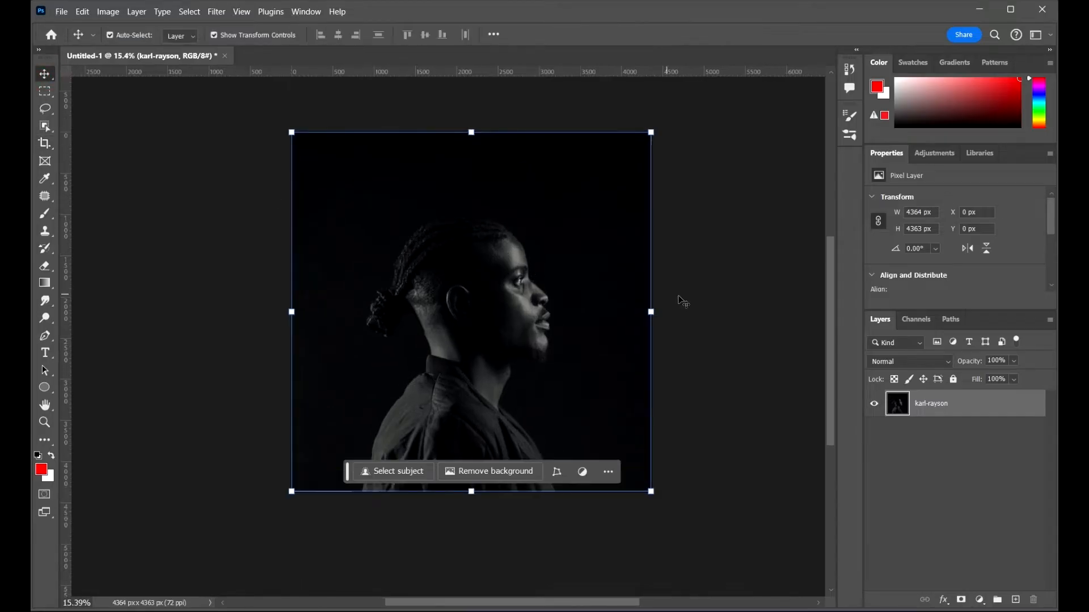
drag(745, 335, 743, 348)
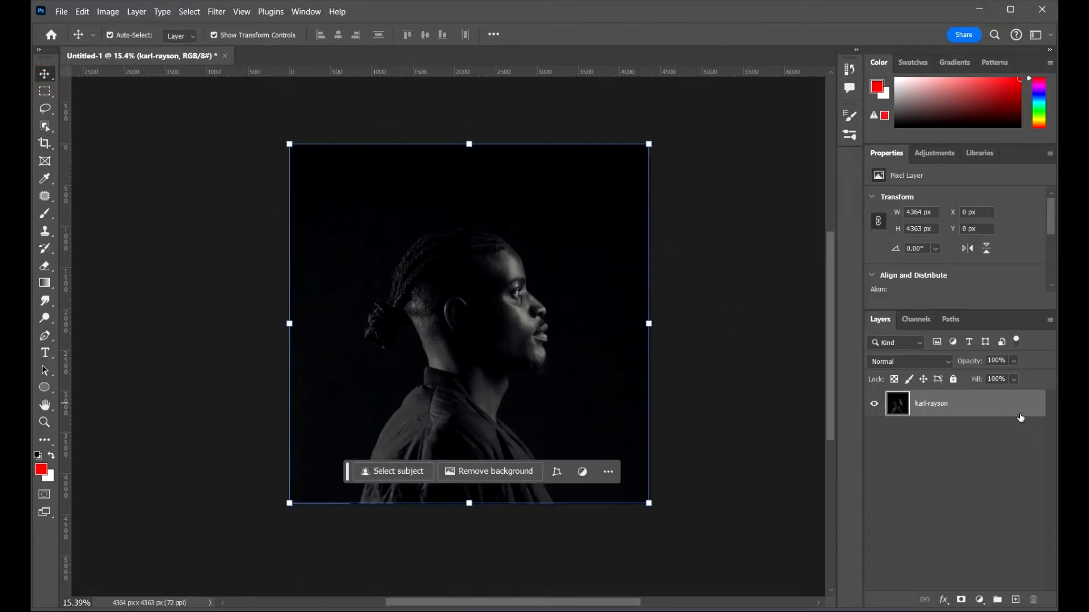
click(989, 396)
click(108, 13)
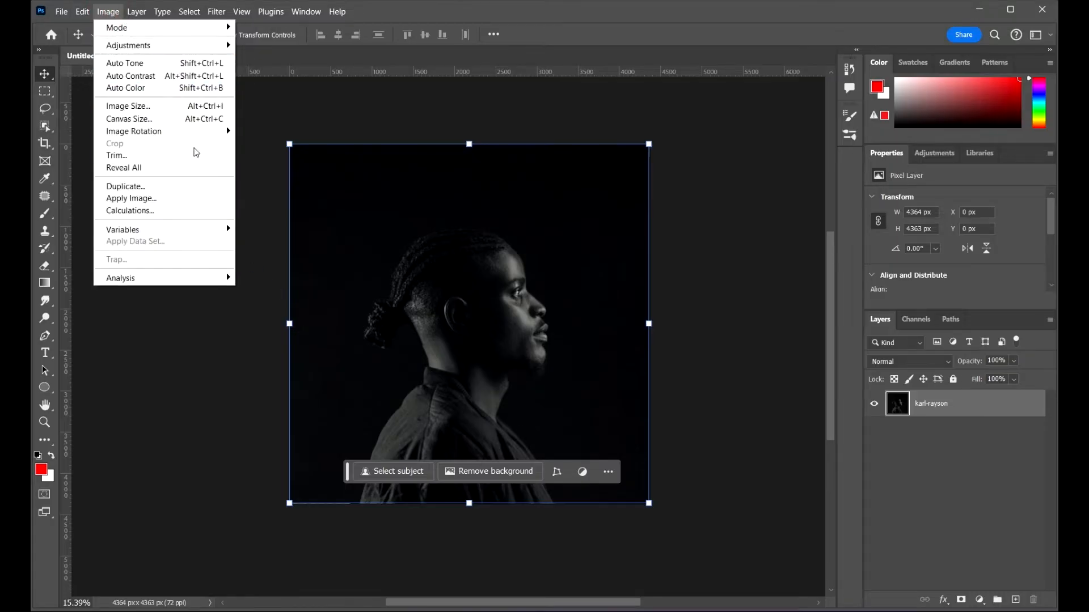
mouse_move(194, 135)
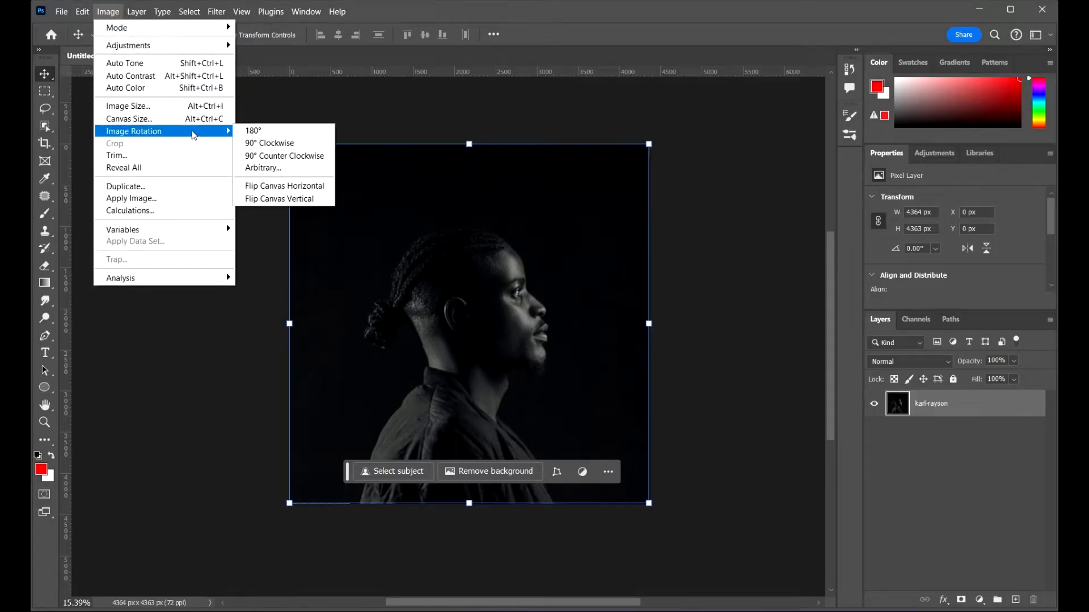
click(276, 144)
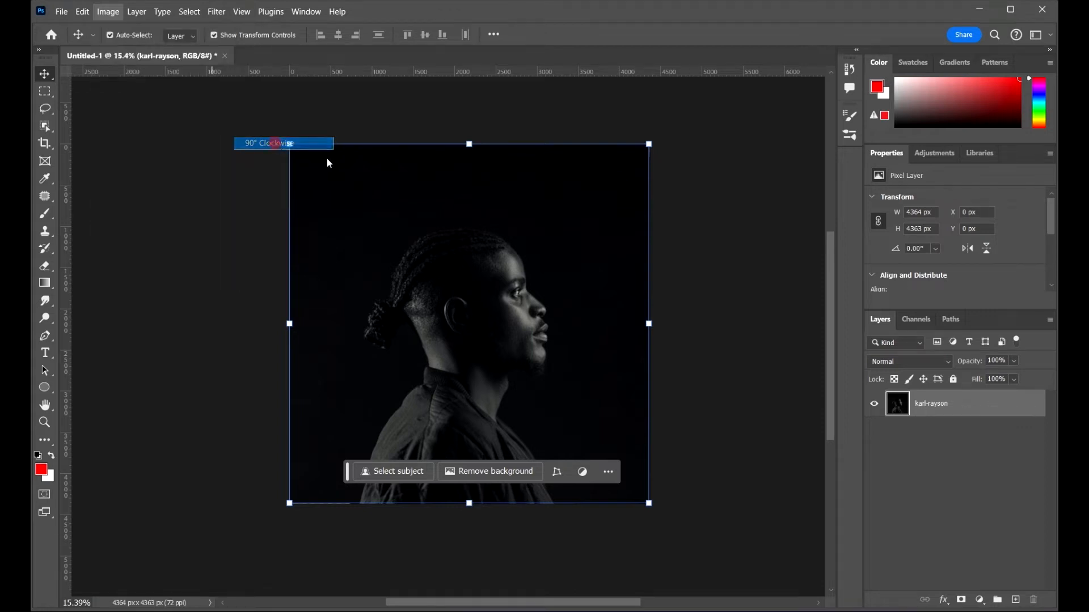
Step: Apply the Stylize Wind filter to the portrait using the Stagger method from the right
scroll(710, 280, down, 1)
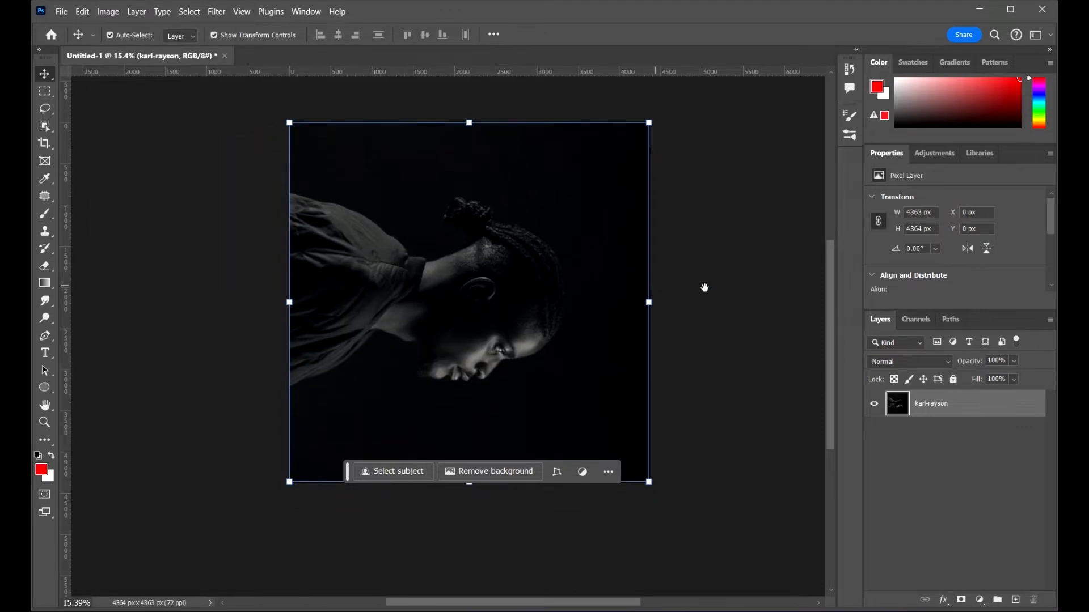
drag(705, 289, 724, 343)
scroll(575, 293, up, 2)
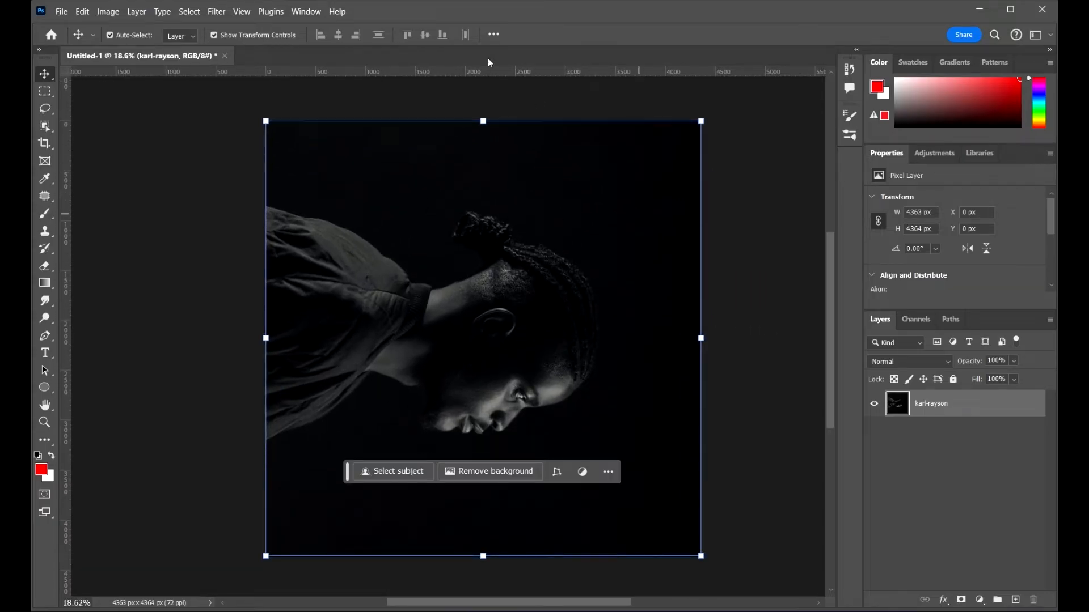
click(224, 10)
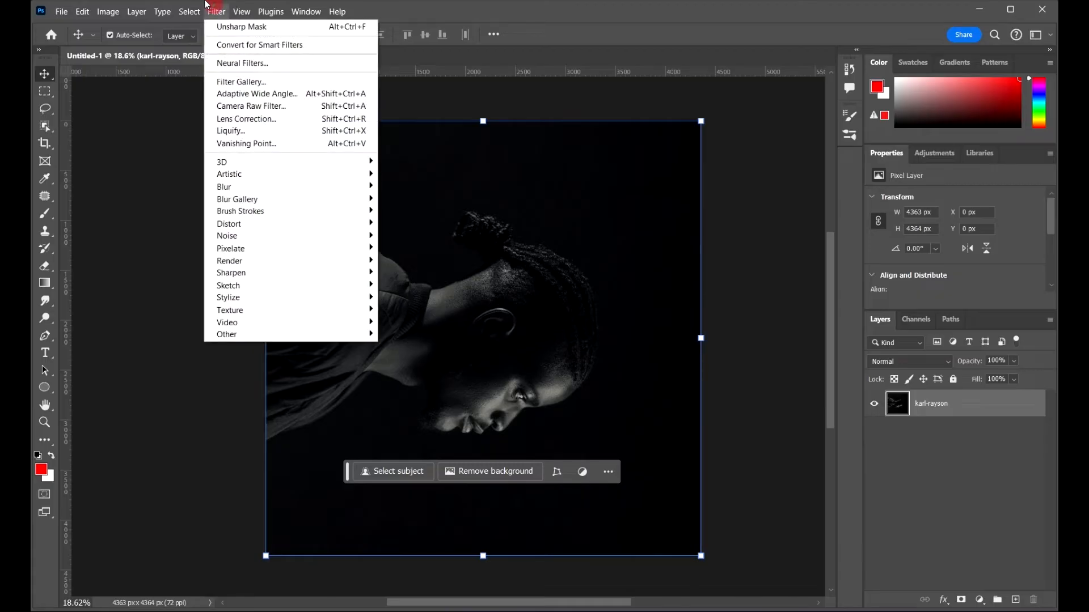
mouse_move(301, 302)
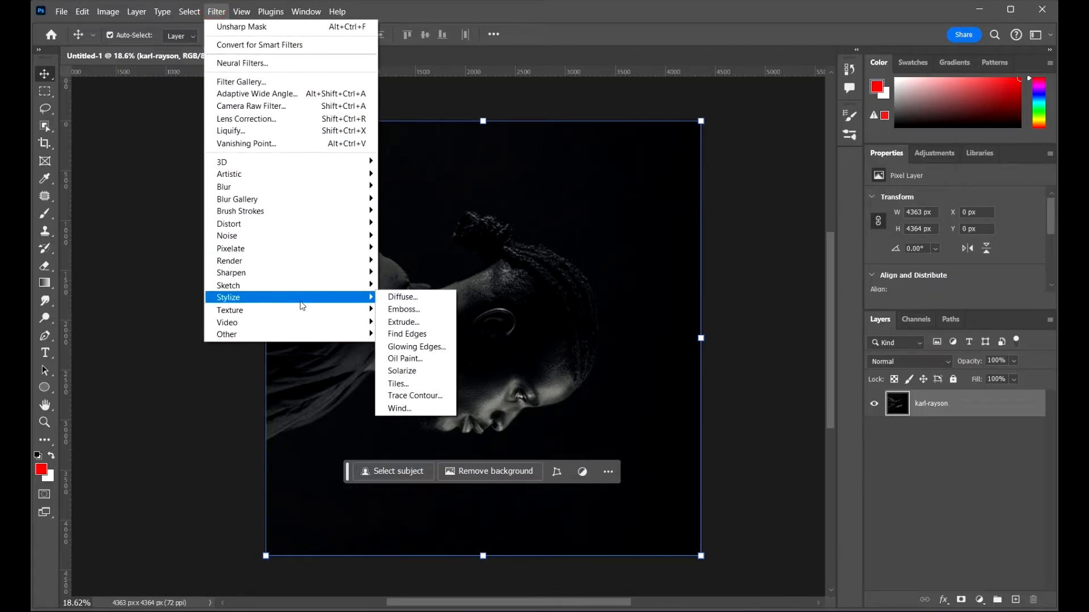
click(404, 409)
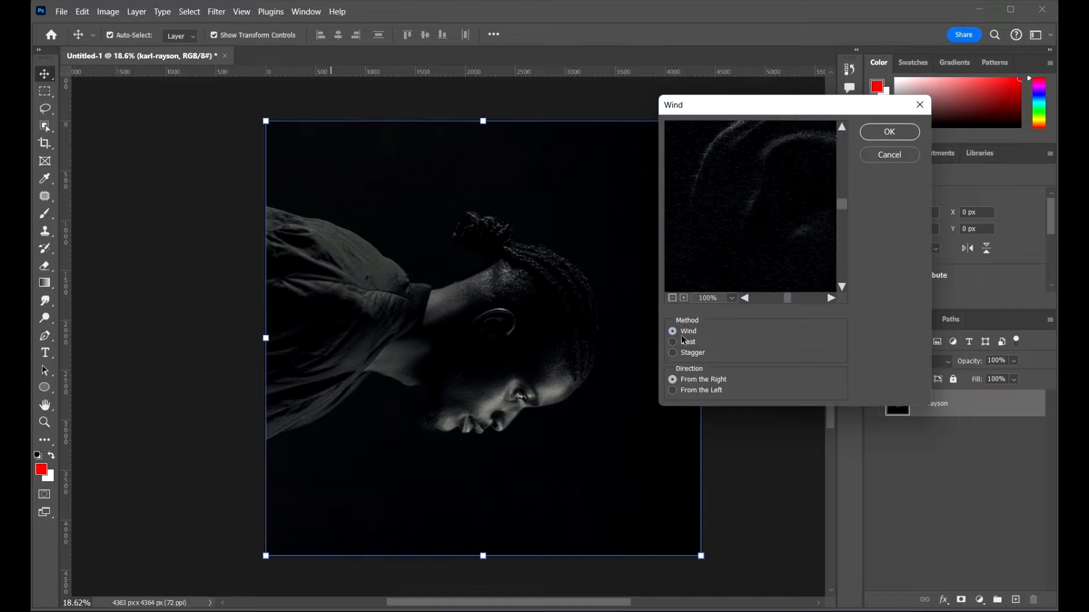
click(689, 344)
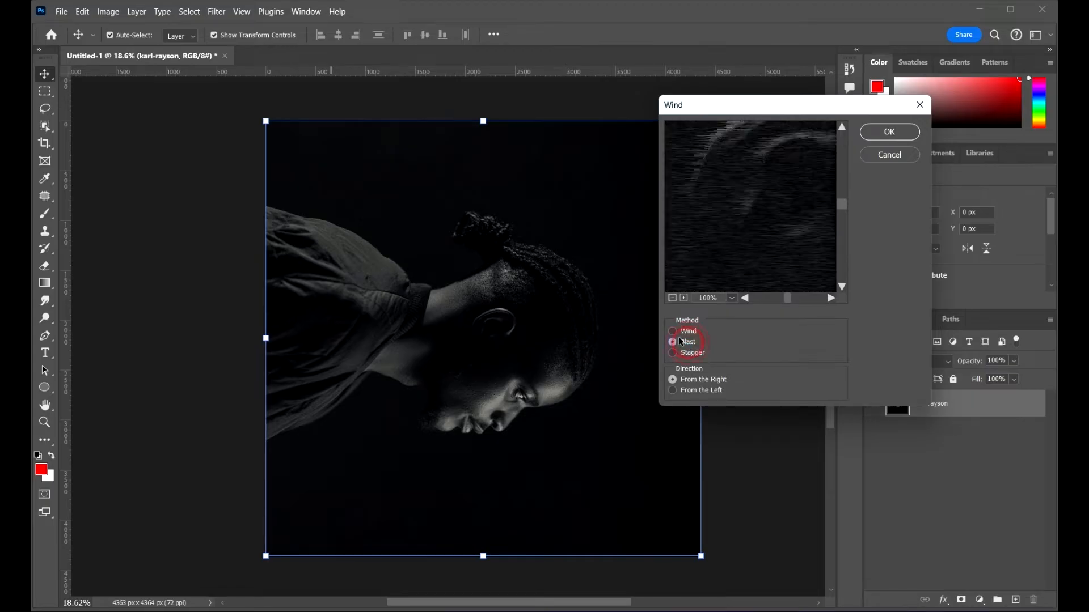
click(684, 334)
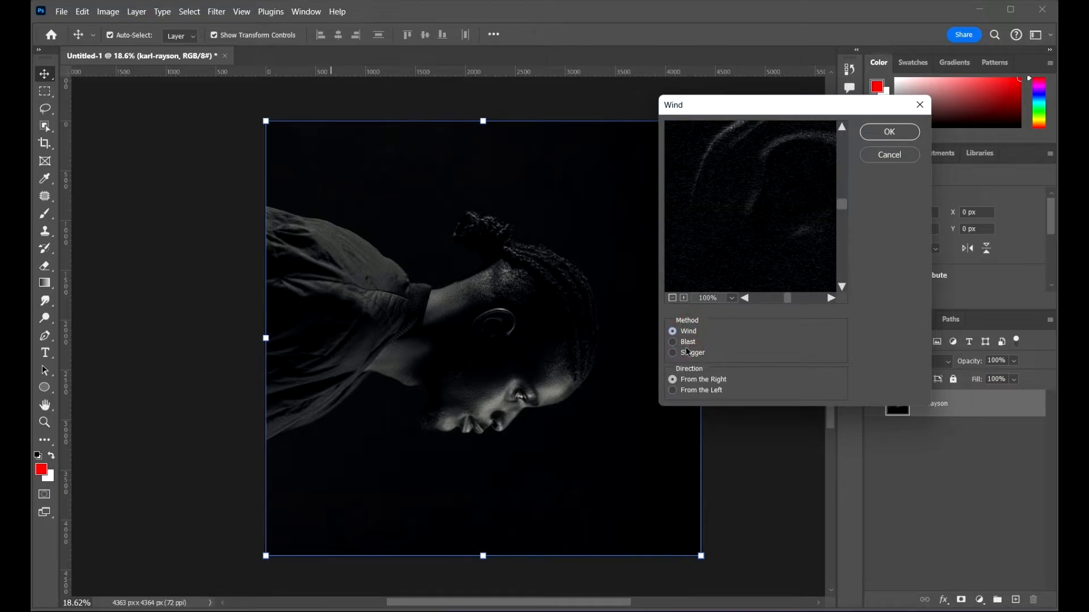
click(692, 355)
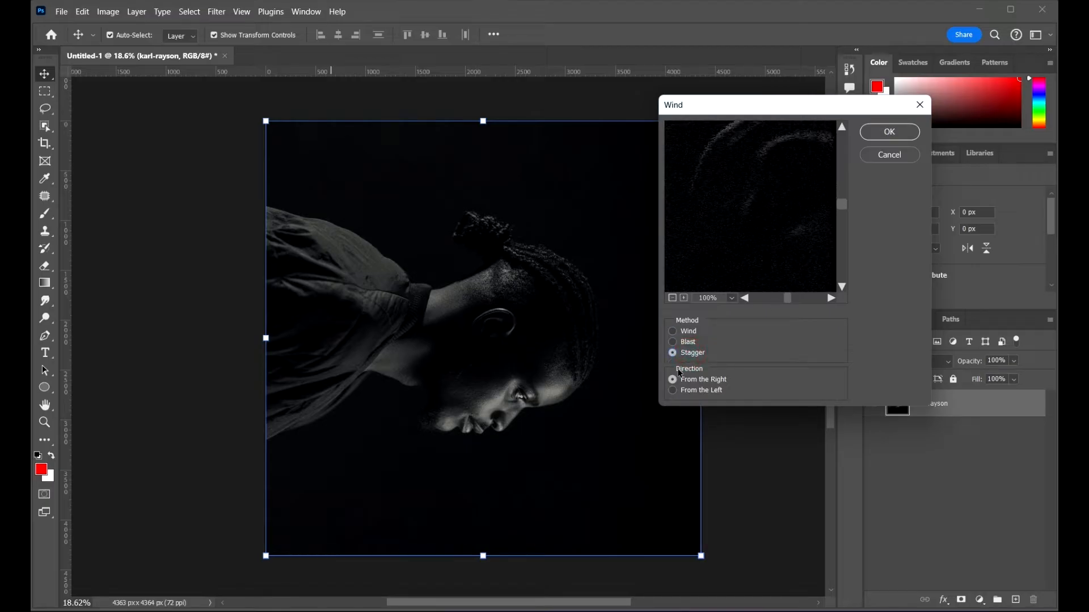
click(674, 299)
click(673, 298)
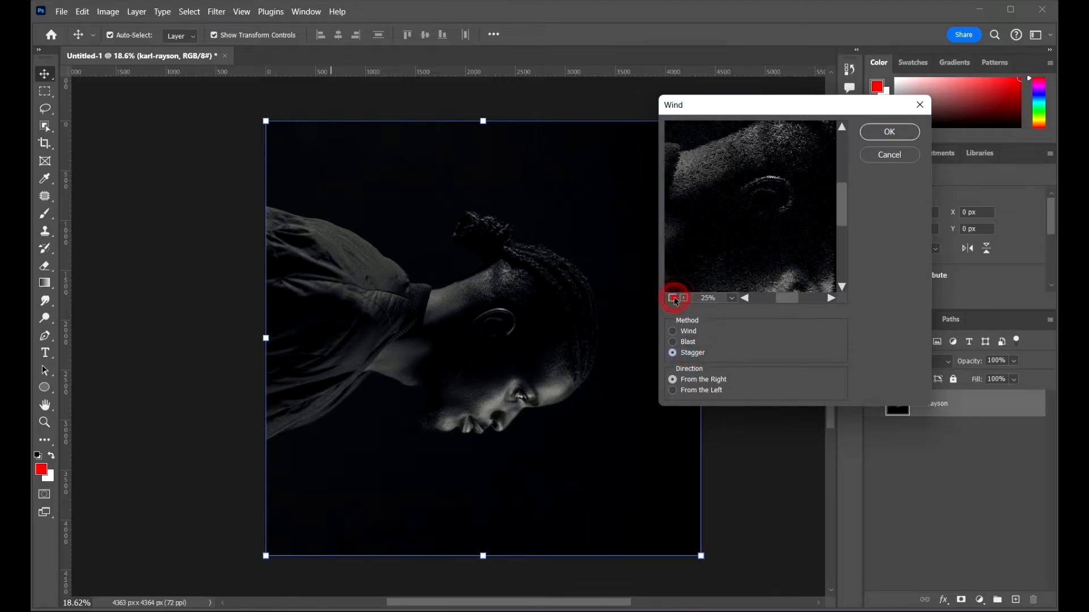
click(673, 299)
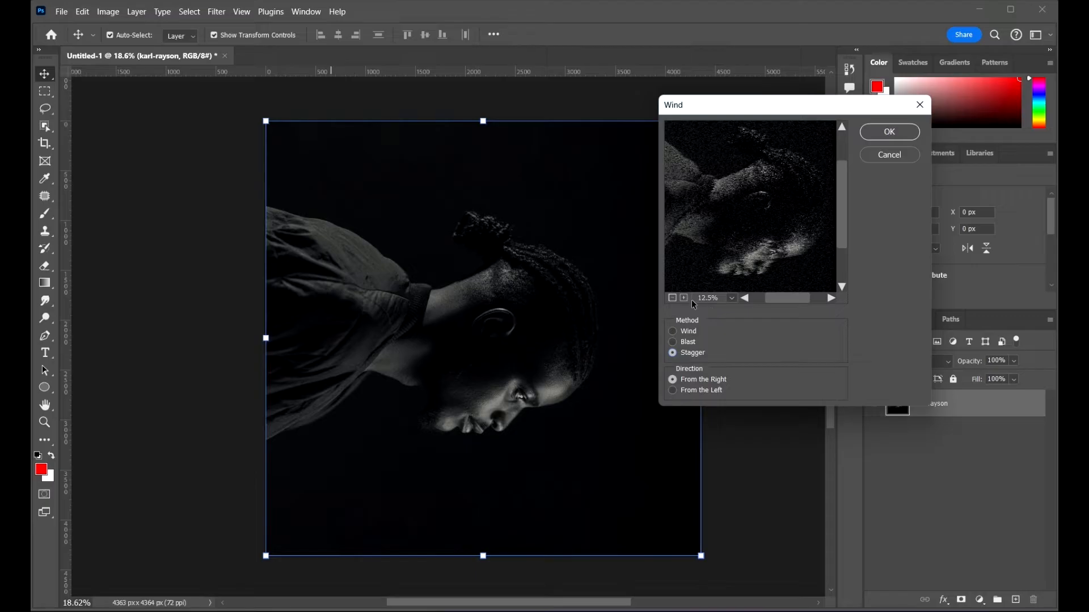
click(686, 298)
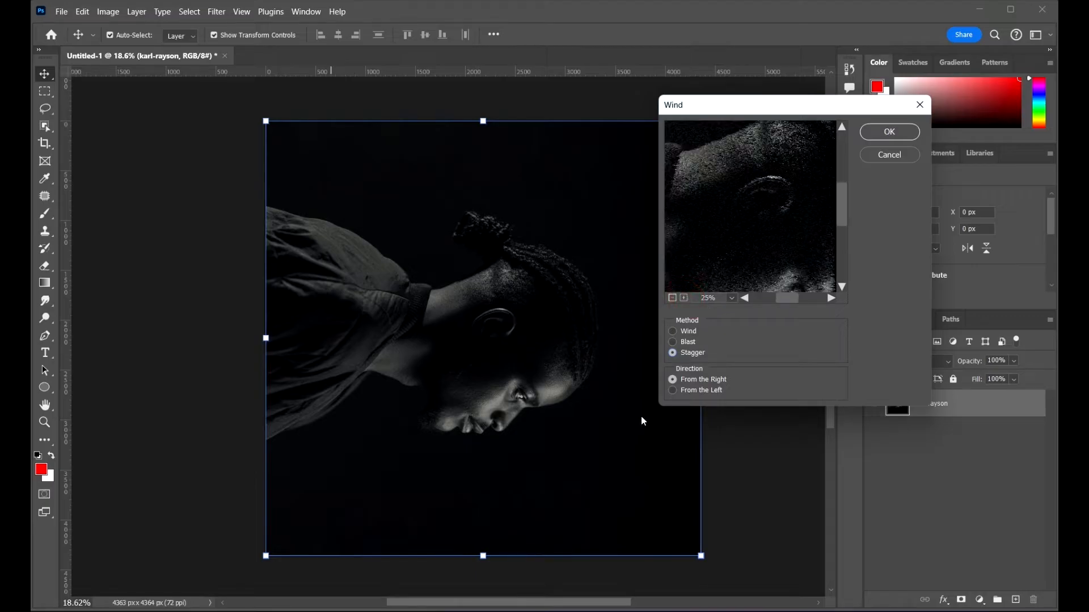
click(678, 393)
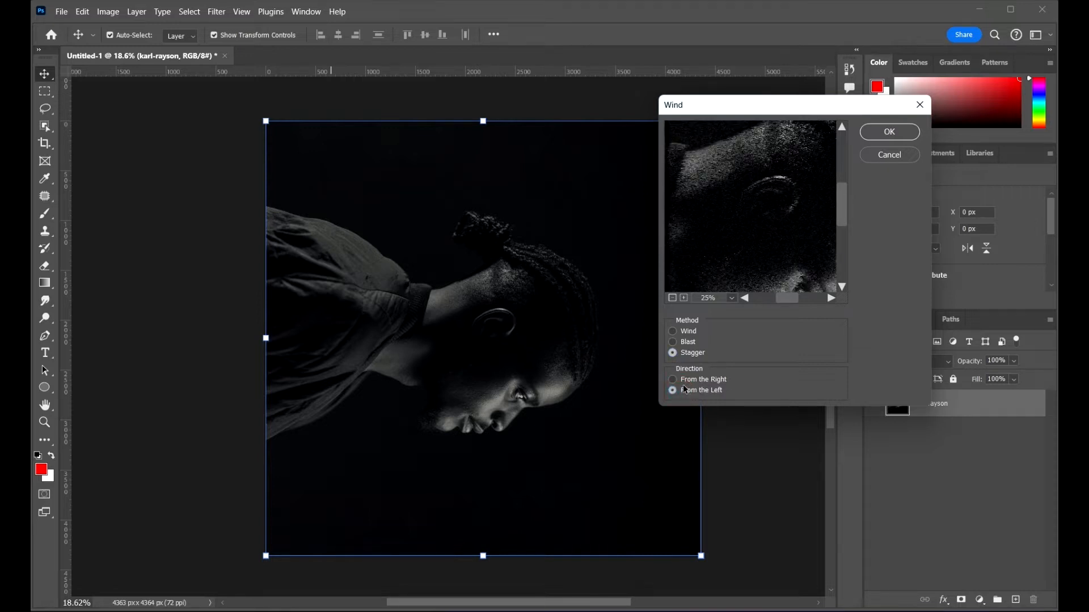
click(687, 381)
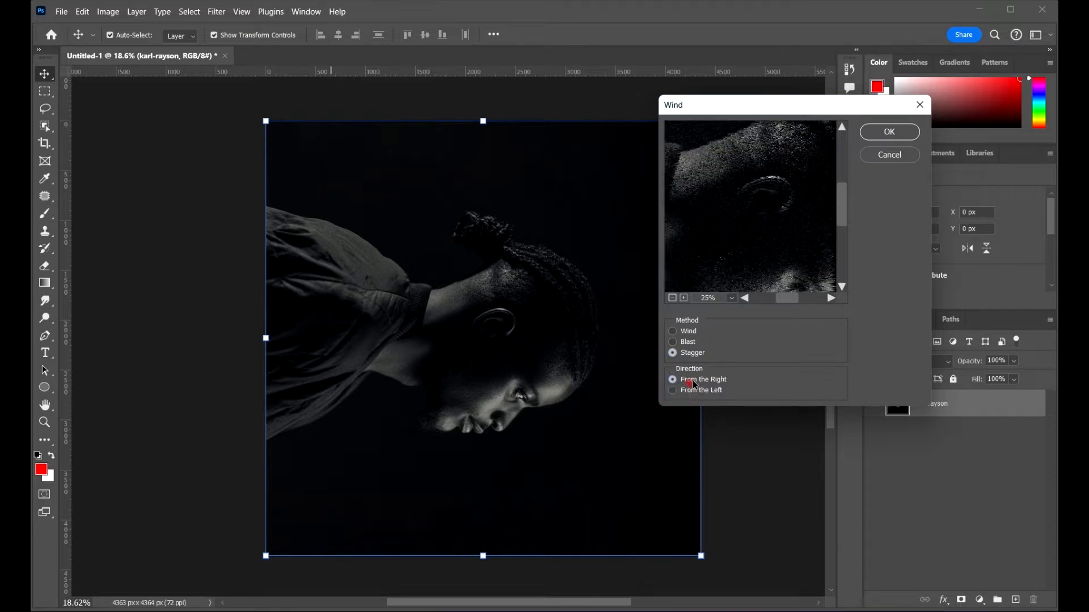
click(880, 134)
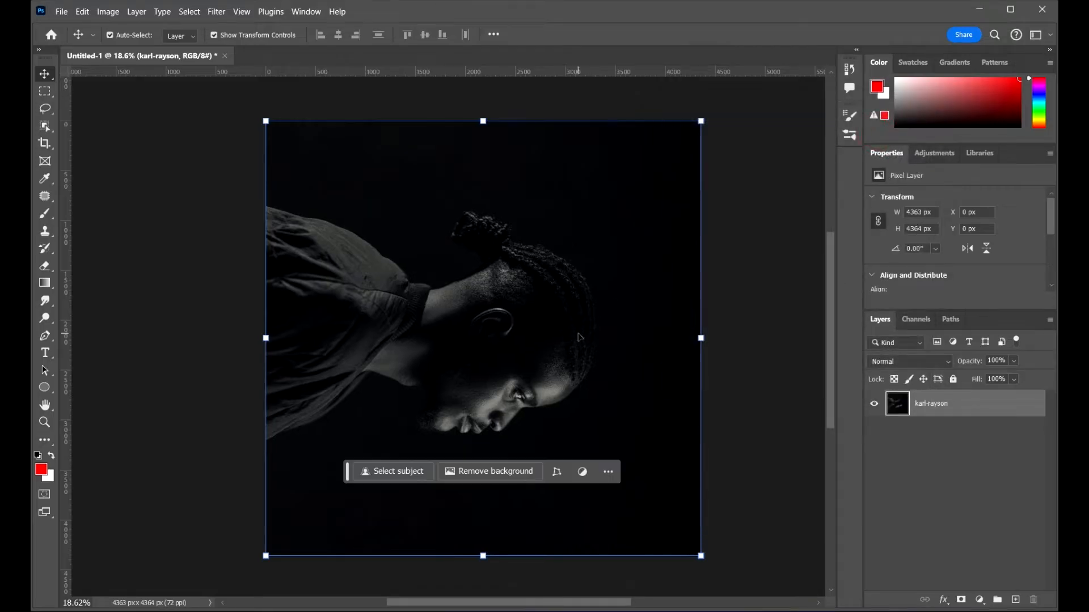
Step: Undo the Wind filter and the 90° clockwise rotation
scroll(572, 315, up, 3)
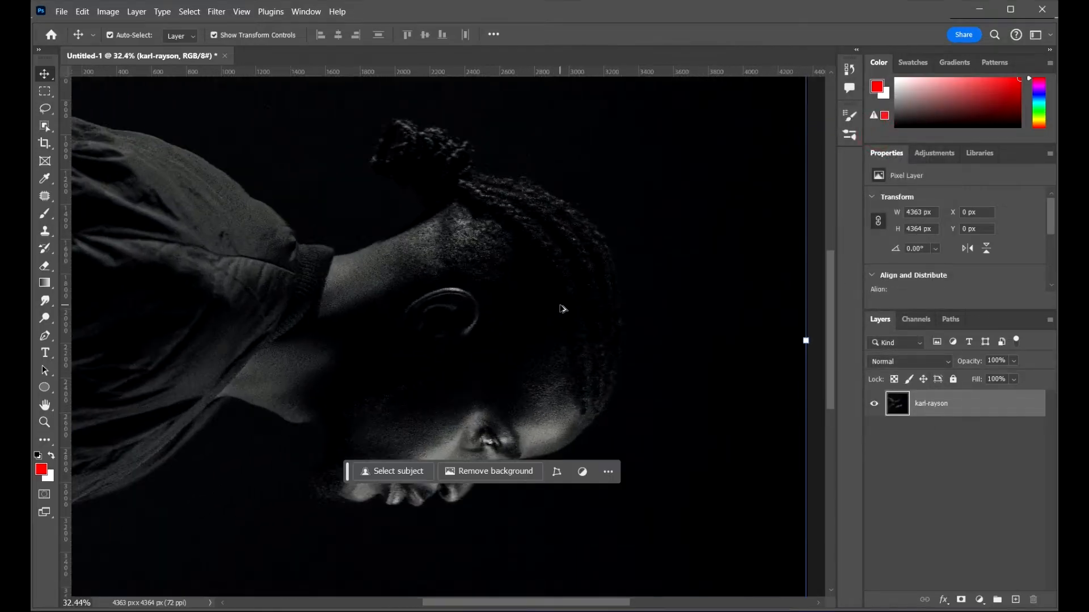
scroll(565, 309, down, 2)
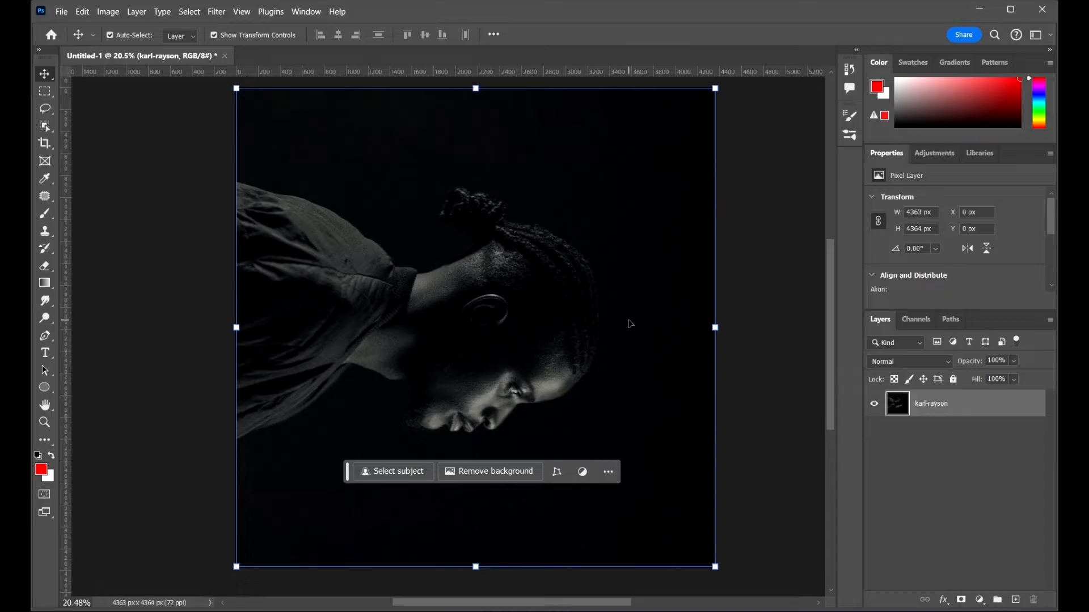
key(ctrl+z)
key(ctrl+z)
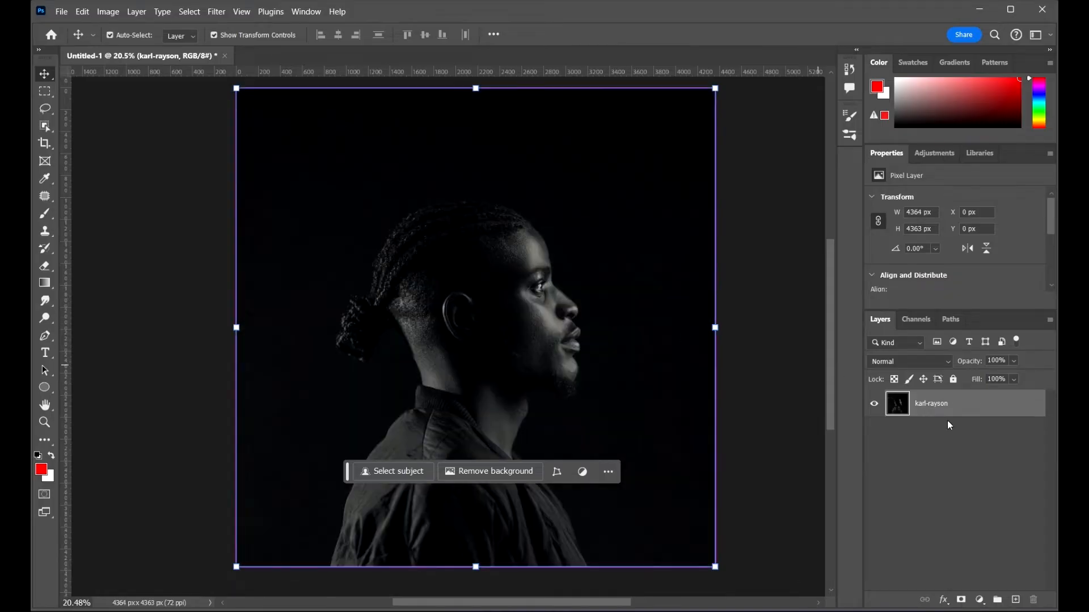
scroll(635, 322, down, 1)
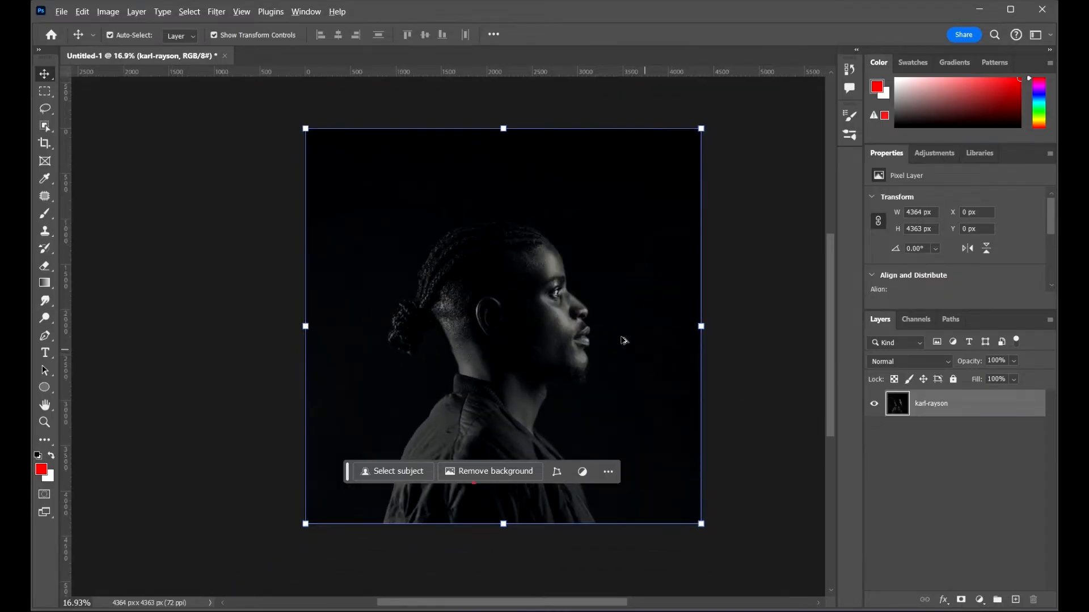
scroll(589, 330, up, 2)
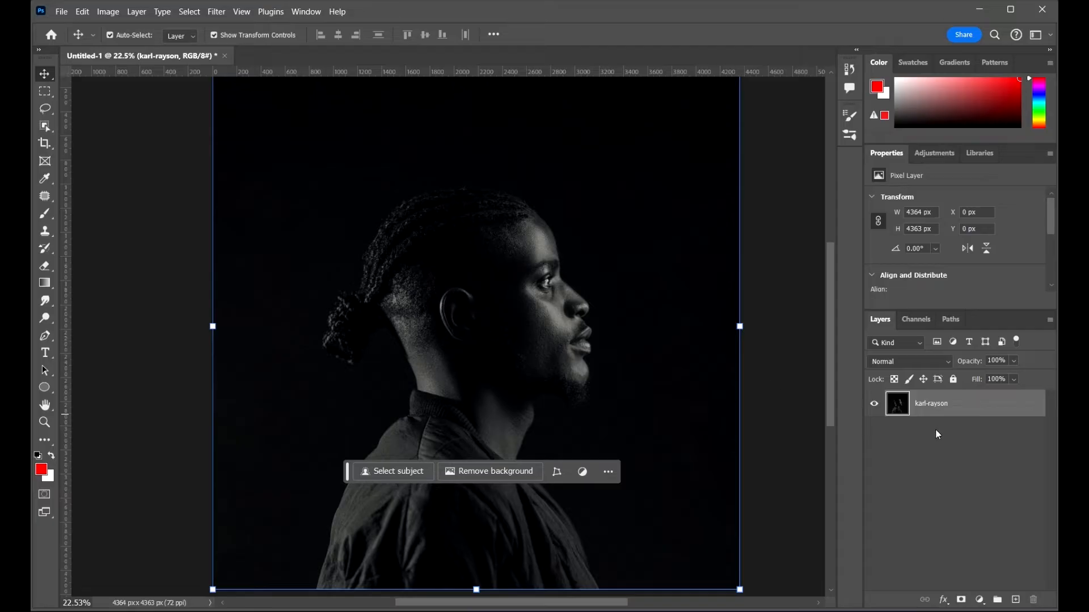
key(ctrl+j)
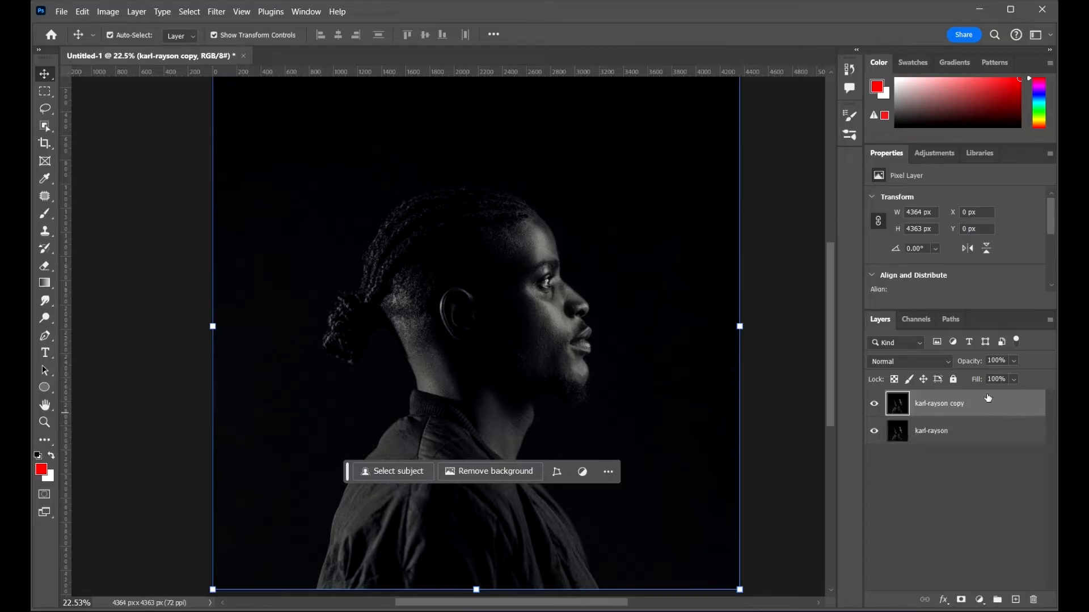
Step: Convert the original karl-rayson layer into a Smart Object
click(978, 442)
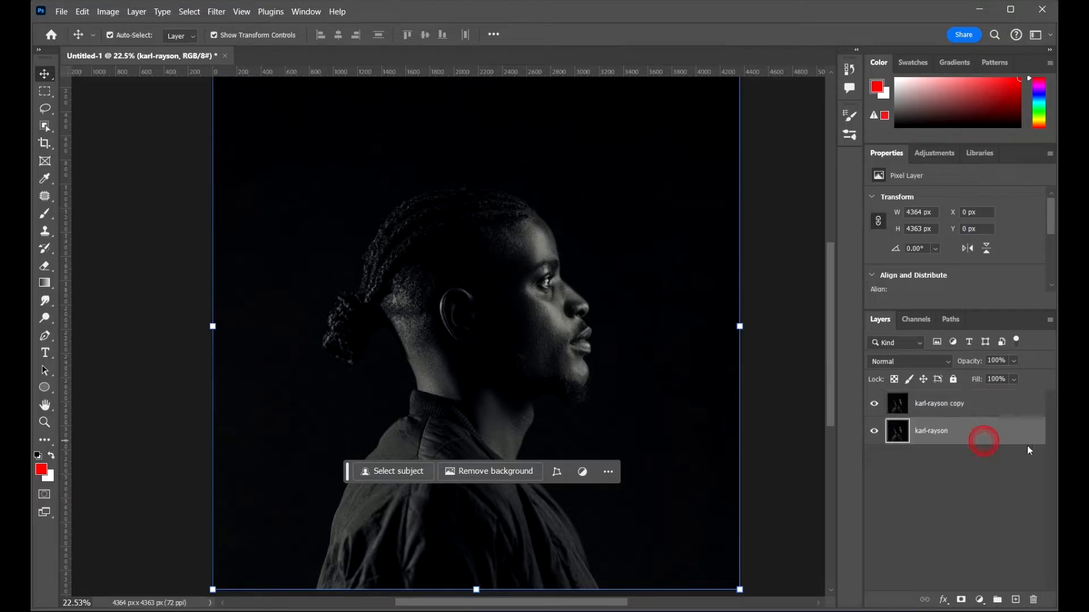
right_click(1002, 441)
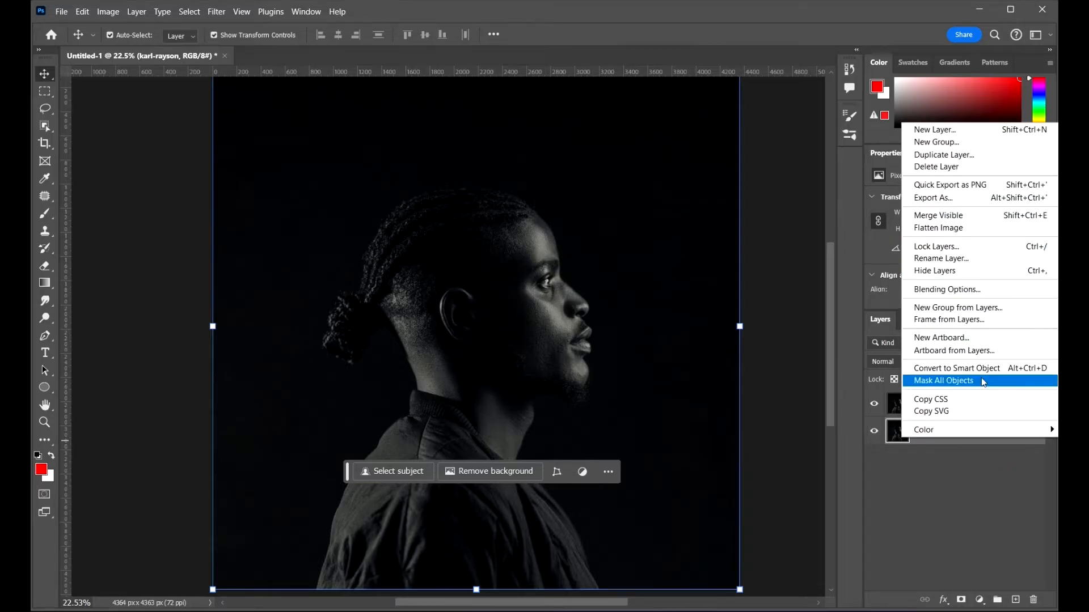
click(959, 370)
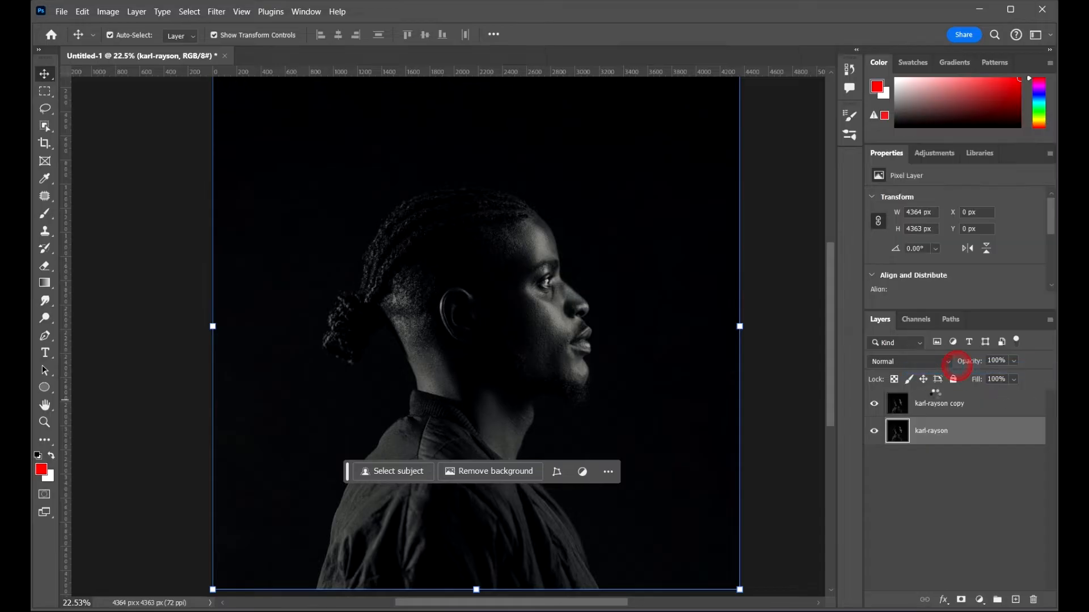
Step: Select the karl-rayson copy layer
scroll(643, 310, down, 3)
drag(643, 310, 712, 414)
click(975, 406)
drag(607, 455, 548, 364)
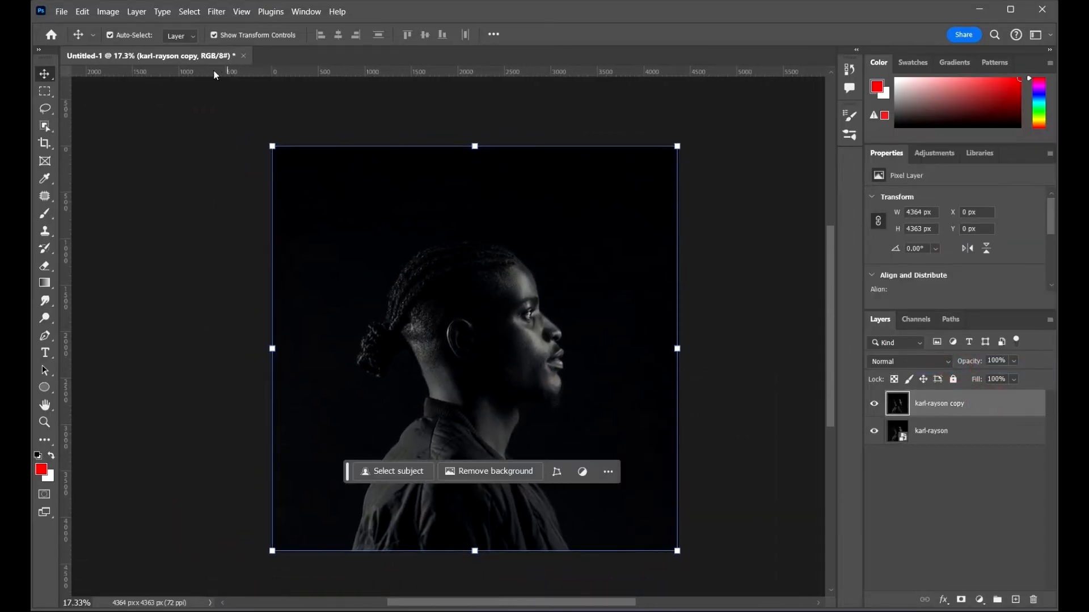
Step: Rotate the image 90° clockwise
click(108, 12)
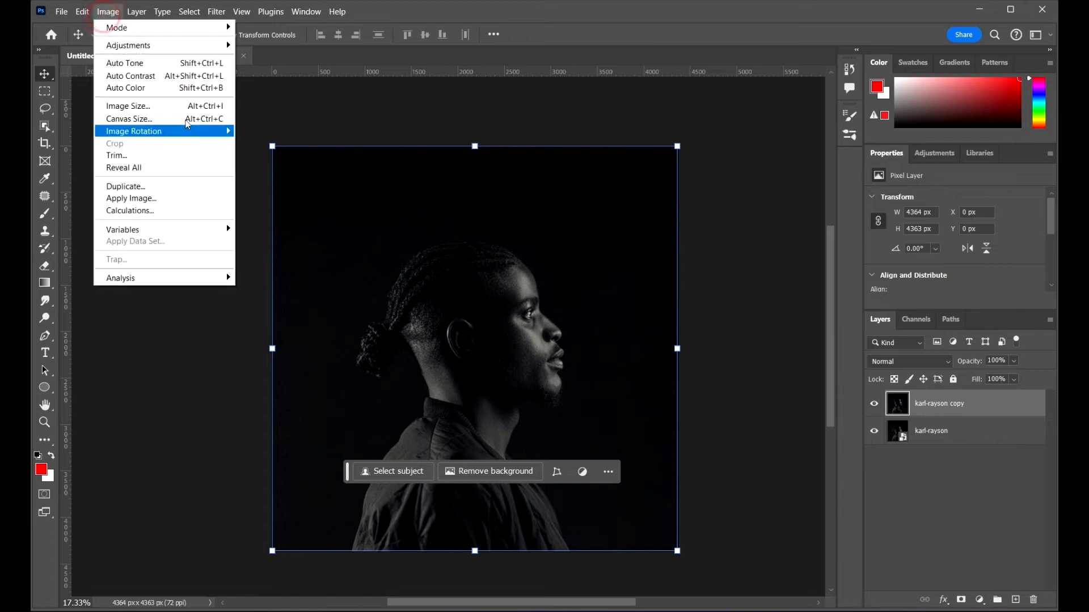
mouse_move(196, 131)
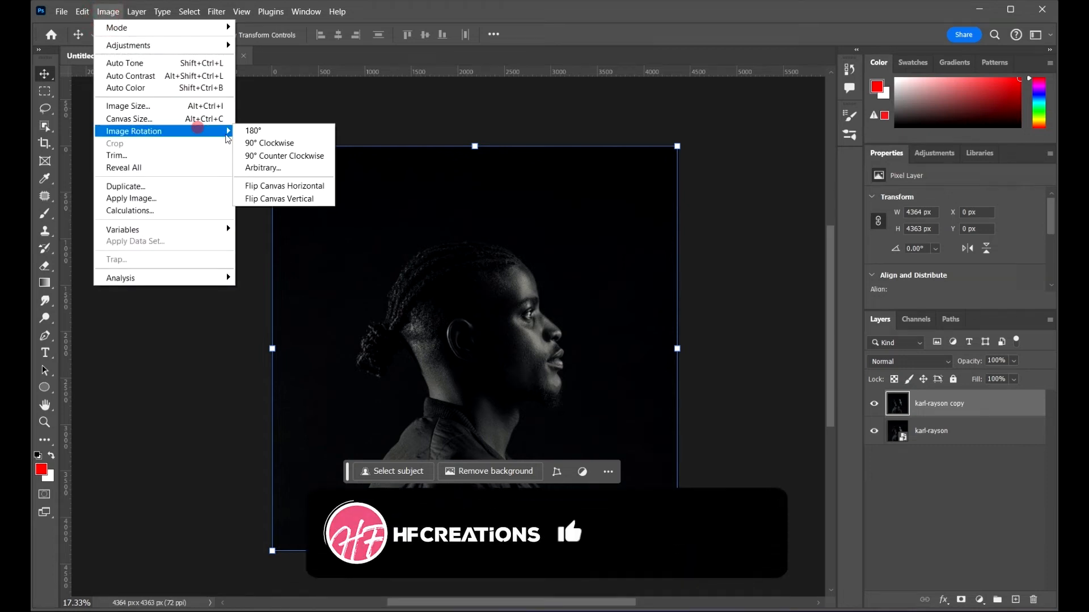
click(275, 146)
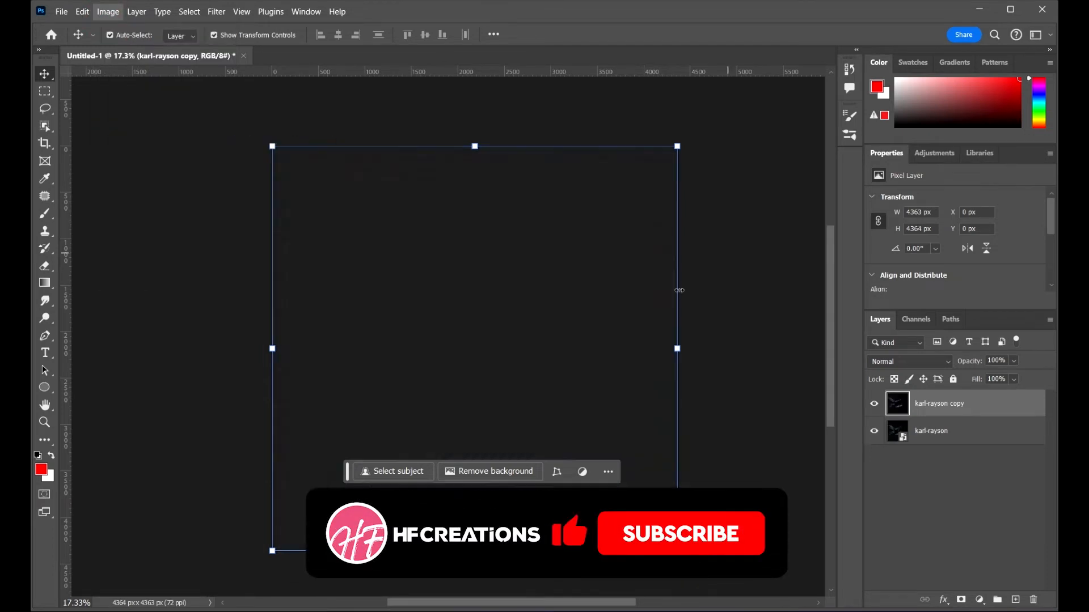
click(656, 111)
click(634, 308)
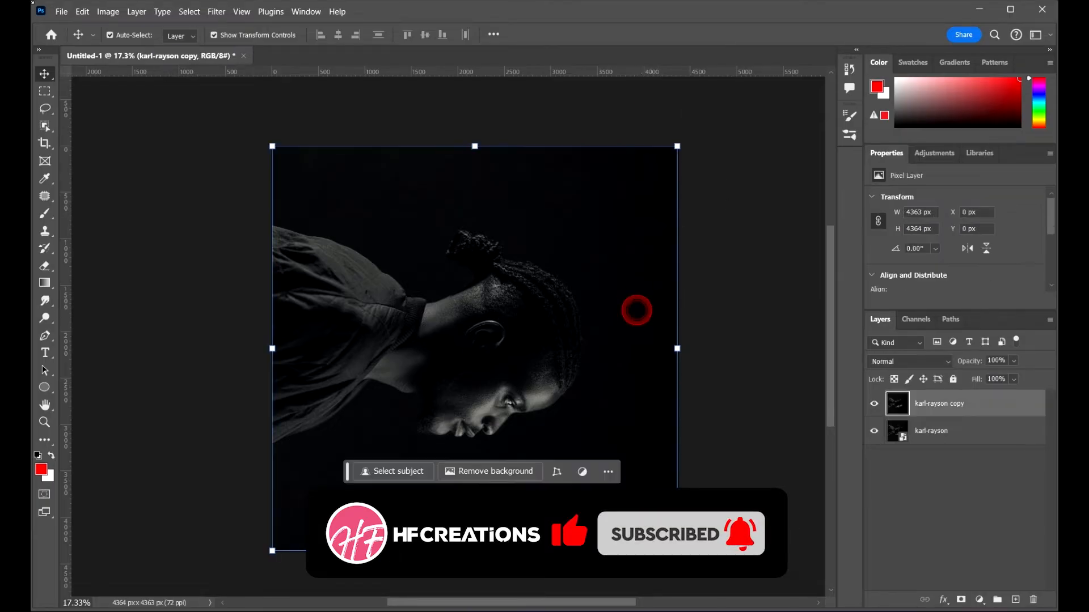
Step: Apply the Stylize Wind filter to the copy layer using the Stagger method from the right
click(216, 12)
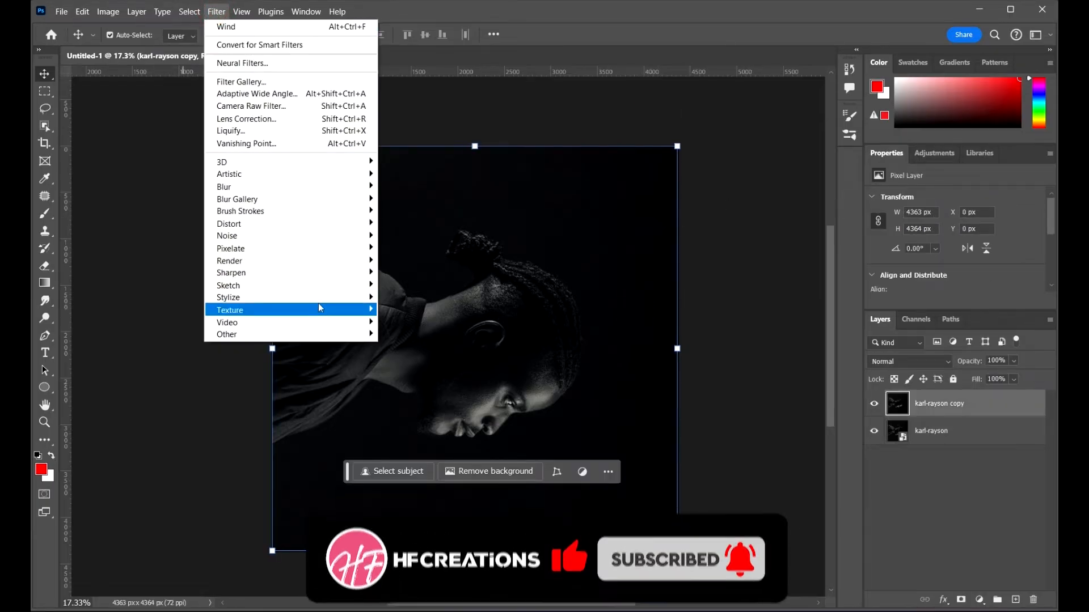
mouse_move(325, 297)
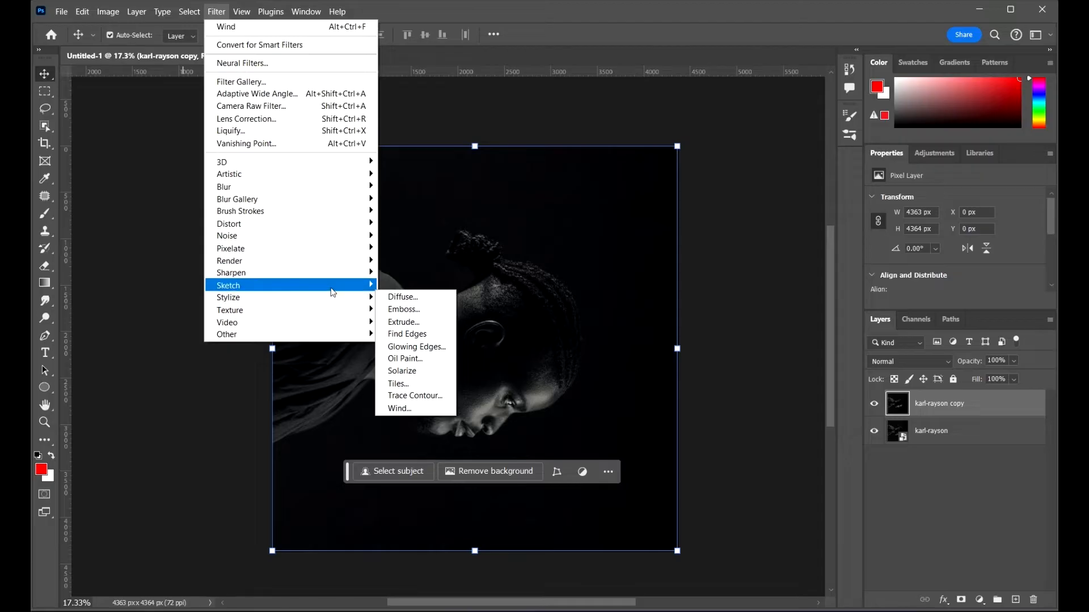
click(328, 294)
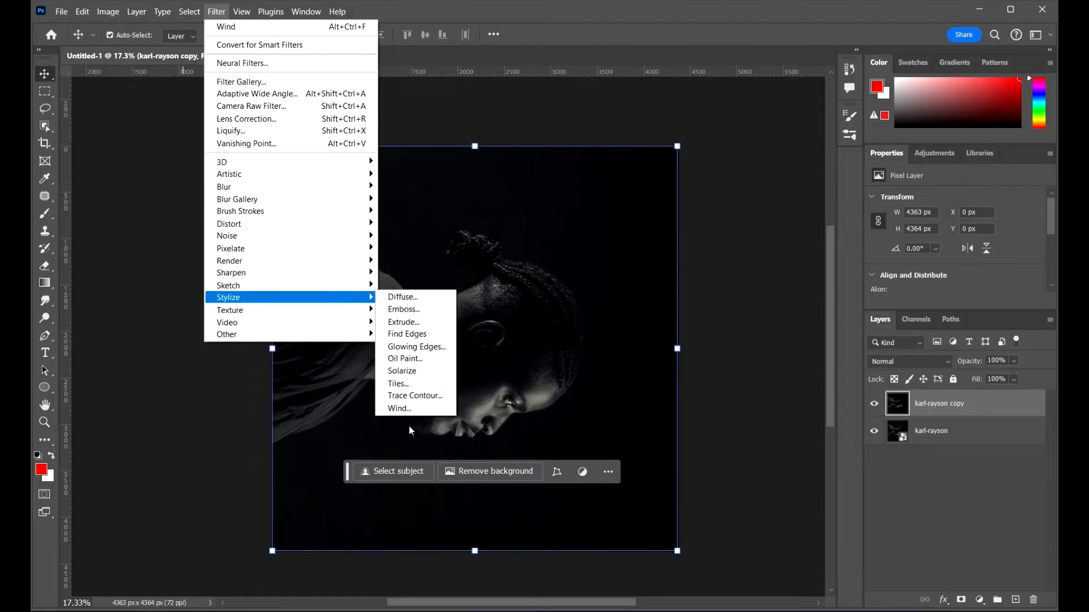
click(404, 408)
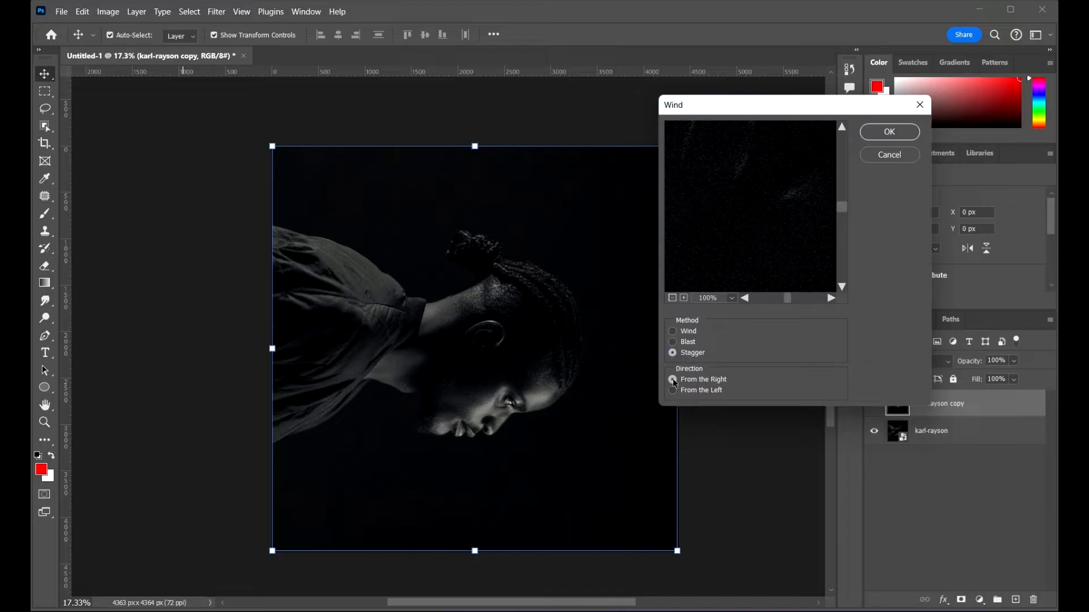
click(890, 132)
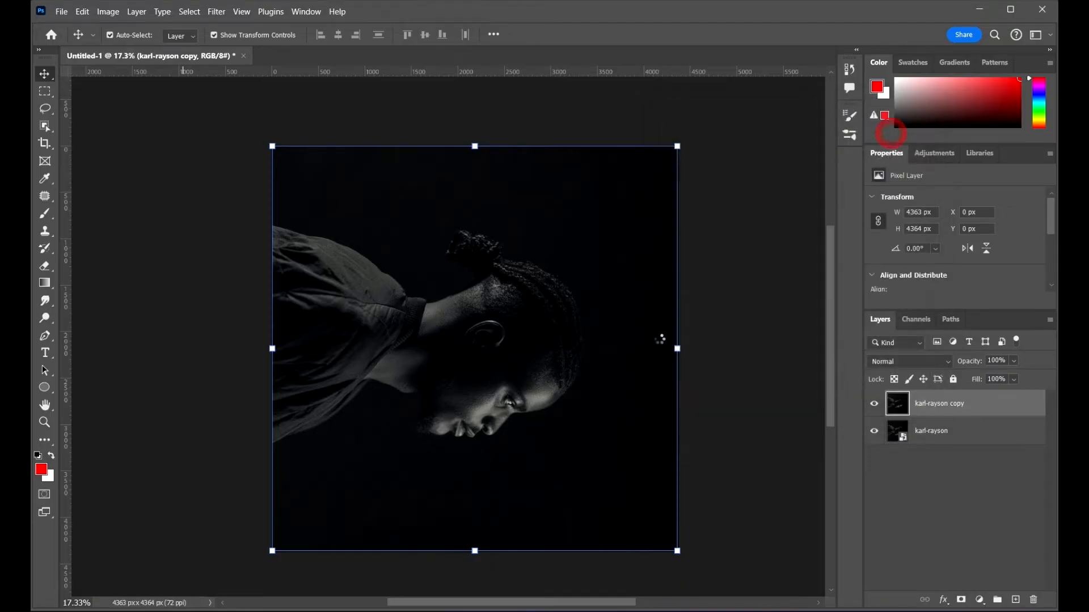
Step: Reapply the Wind filter several times to stretch the copy layer's pixels into long streaks
scroll(624, 326, down, 2)
scroll(560, 328, up, 3)
scroll(560, 259, up, 2)
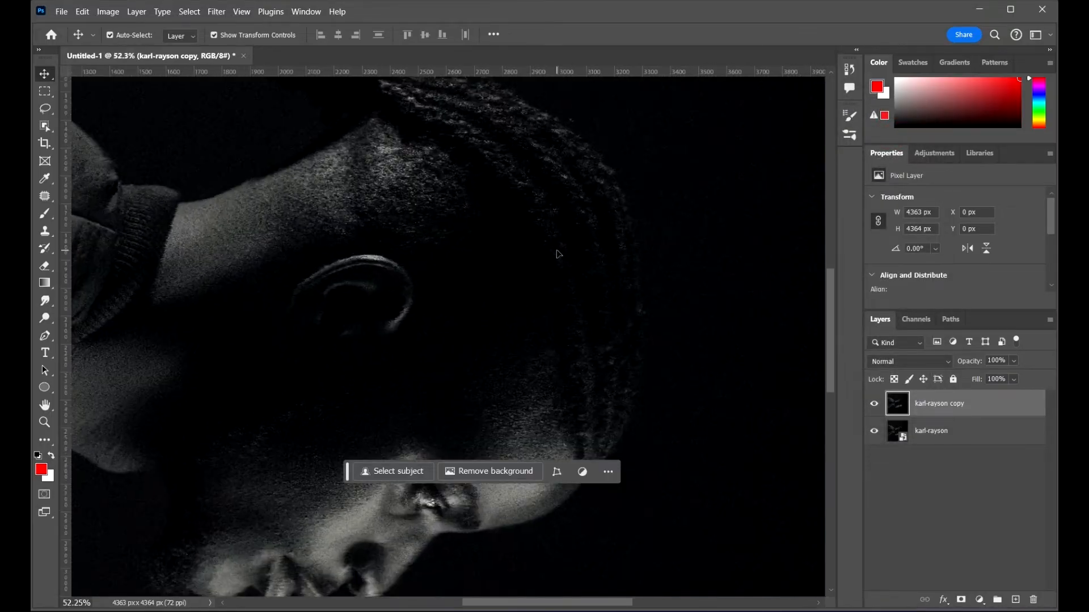
scroll(582, 241, down, 4)
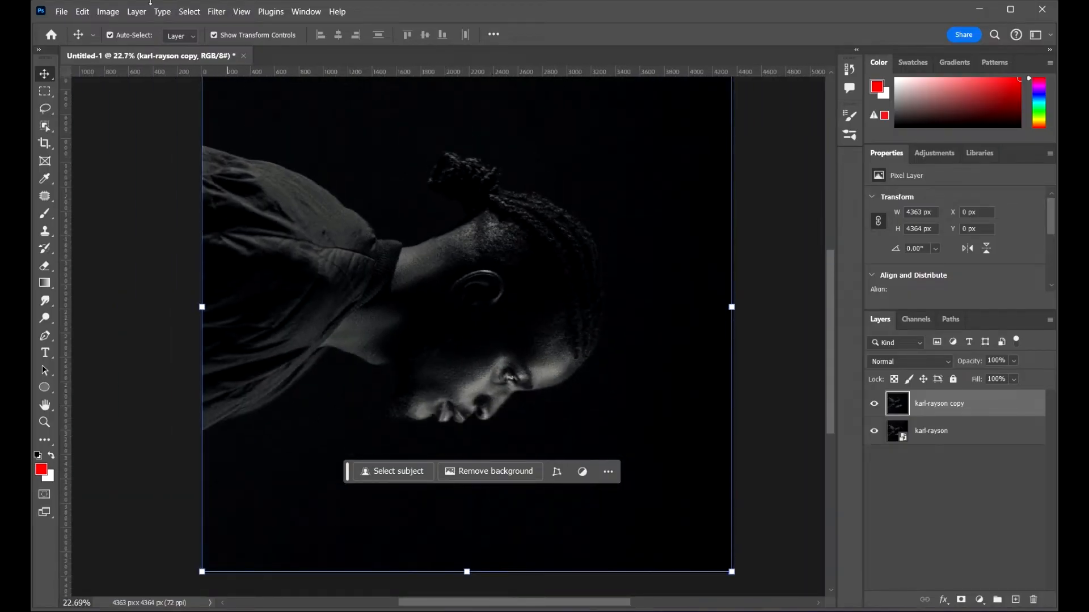
click(216, 12)
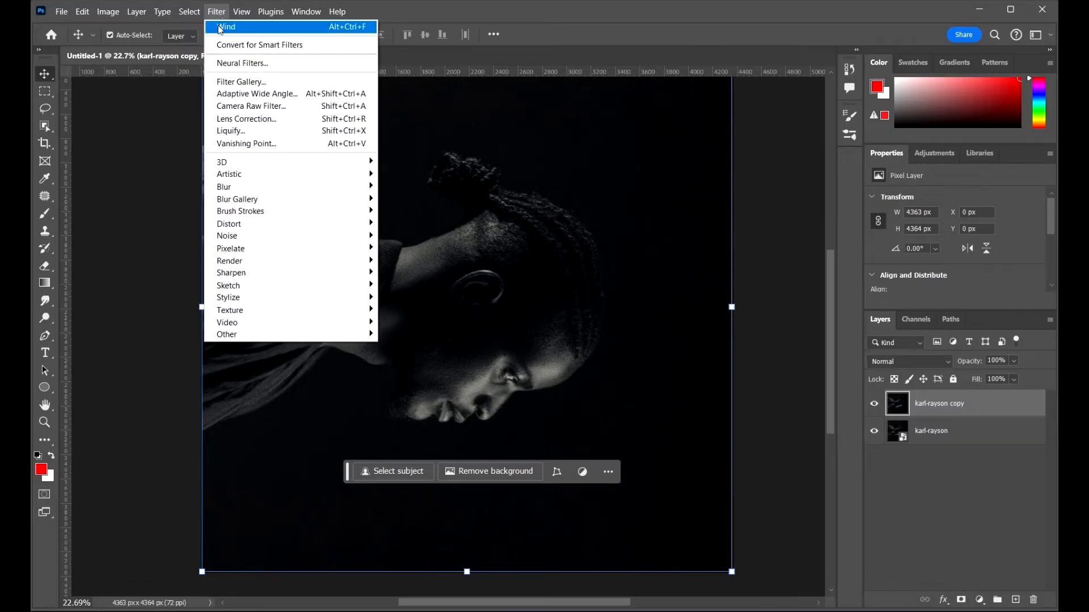
click(256, 32)
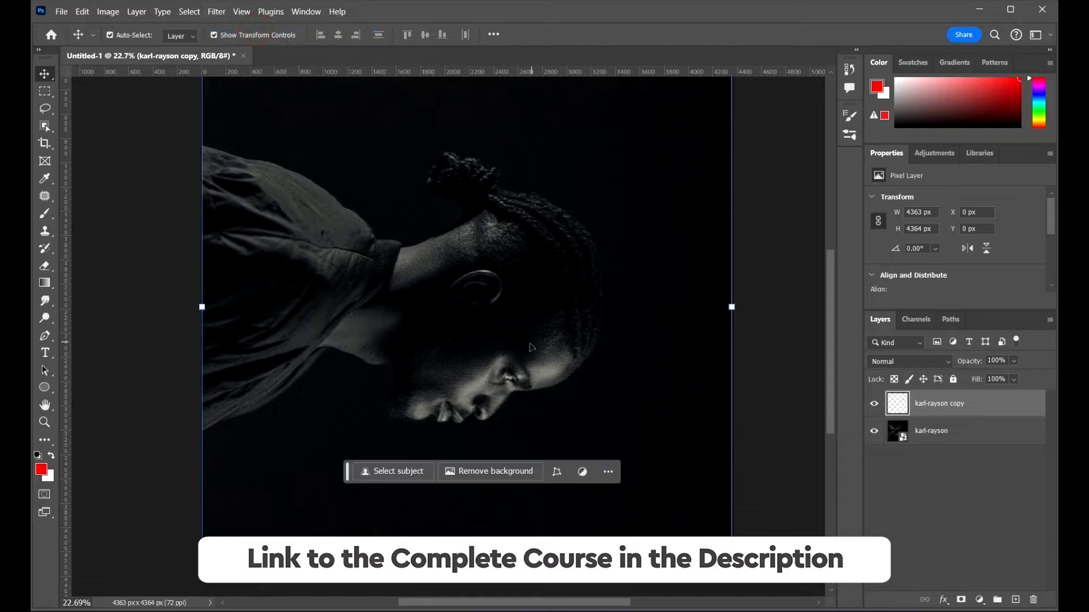
scroll(548, 303, up, 3)
scroll(547, 304, up, 2)
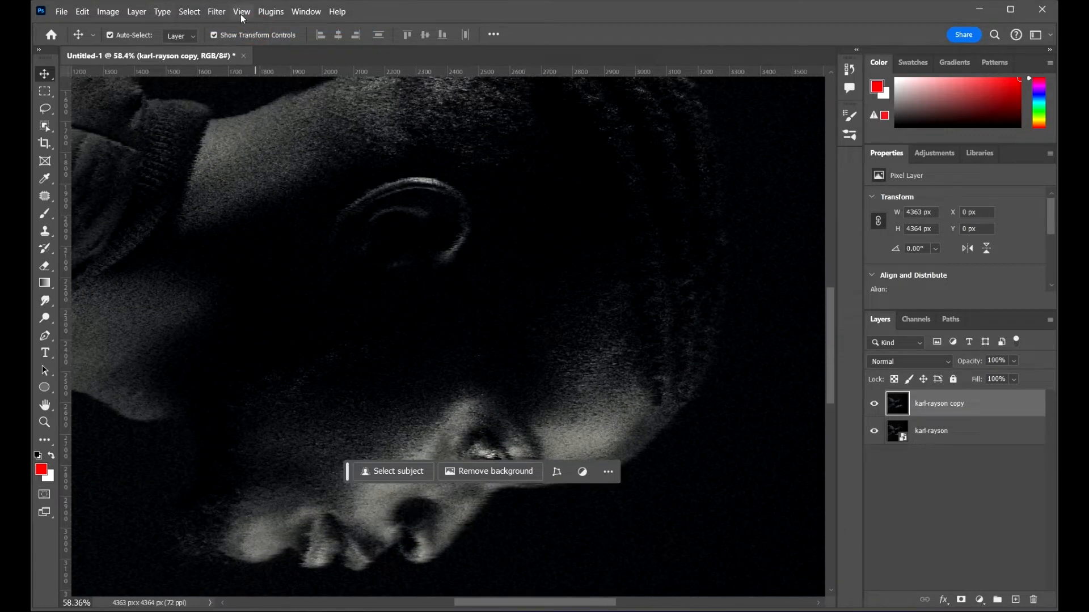
click(217, 11)
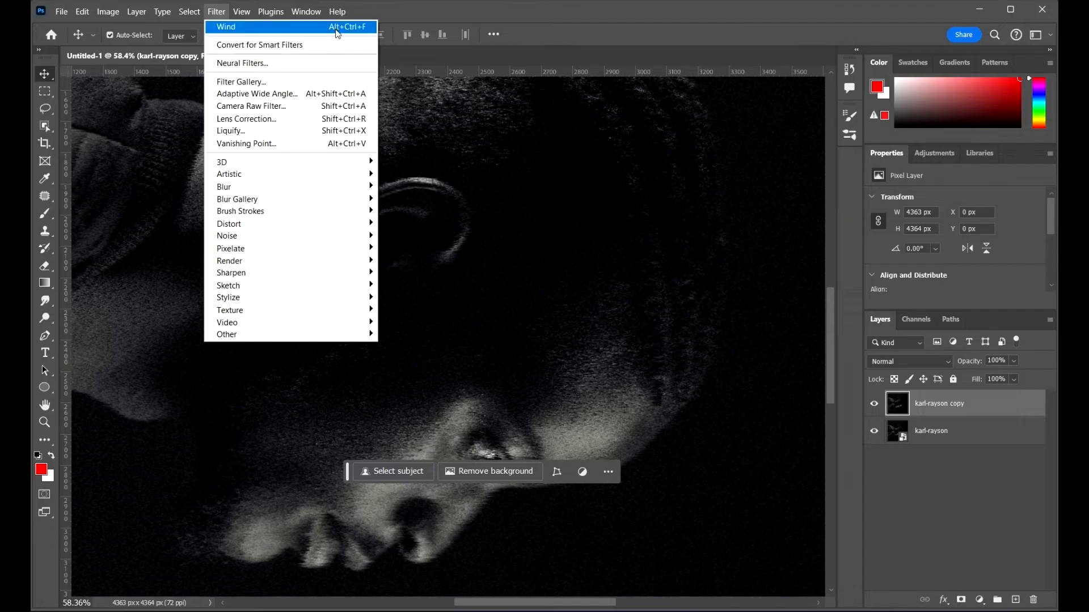
click(351, 28)
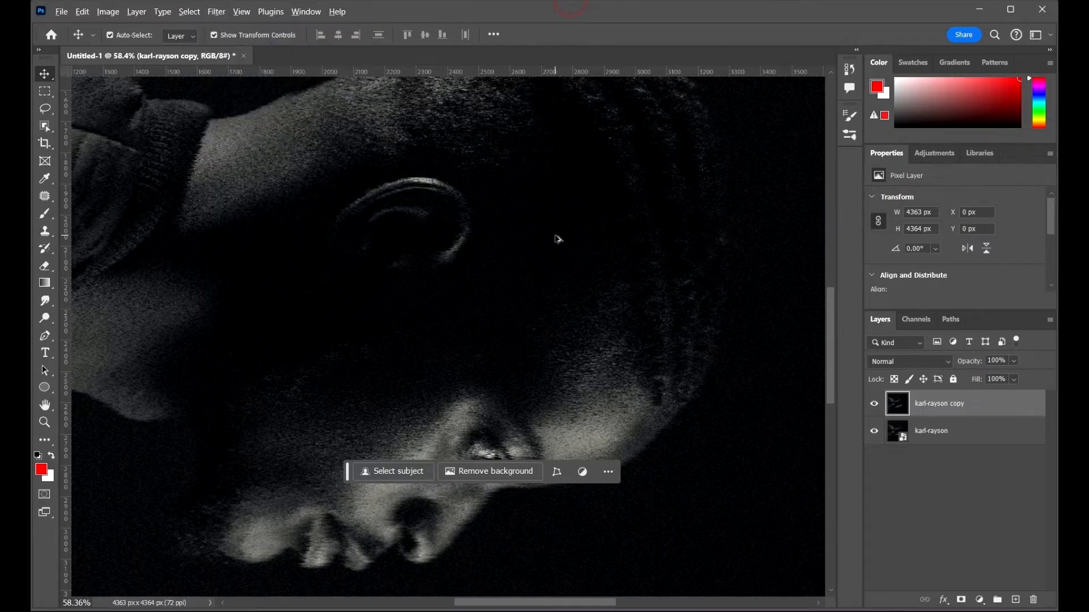
scroll(541, 237, down, 2)
scroll(534, 272, down, 2)
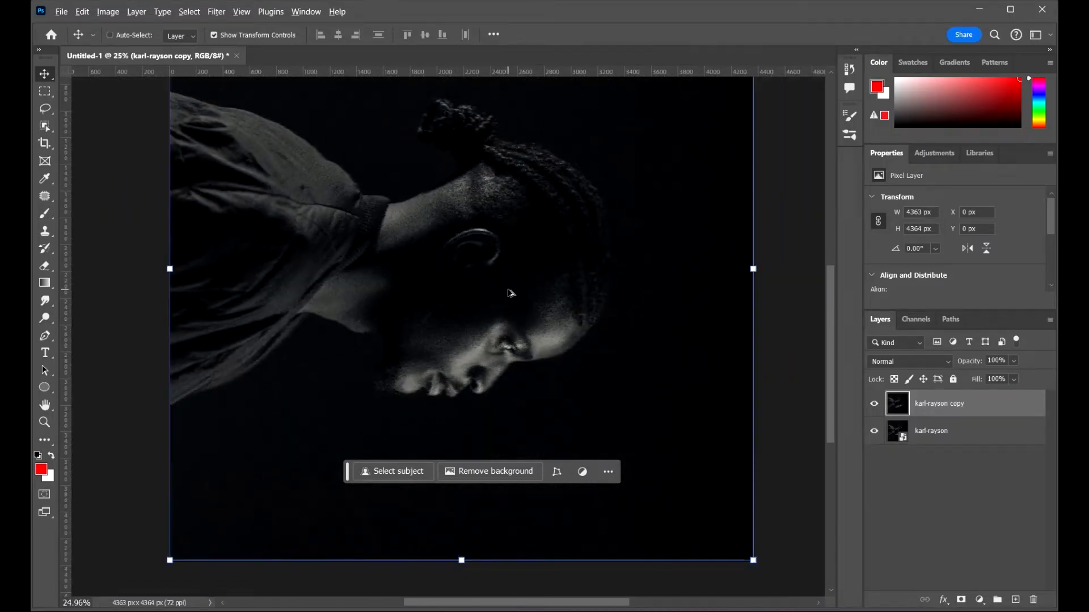
key(ctrl+t)
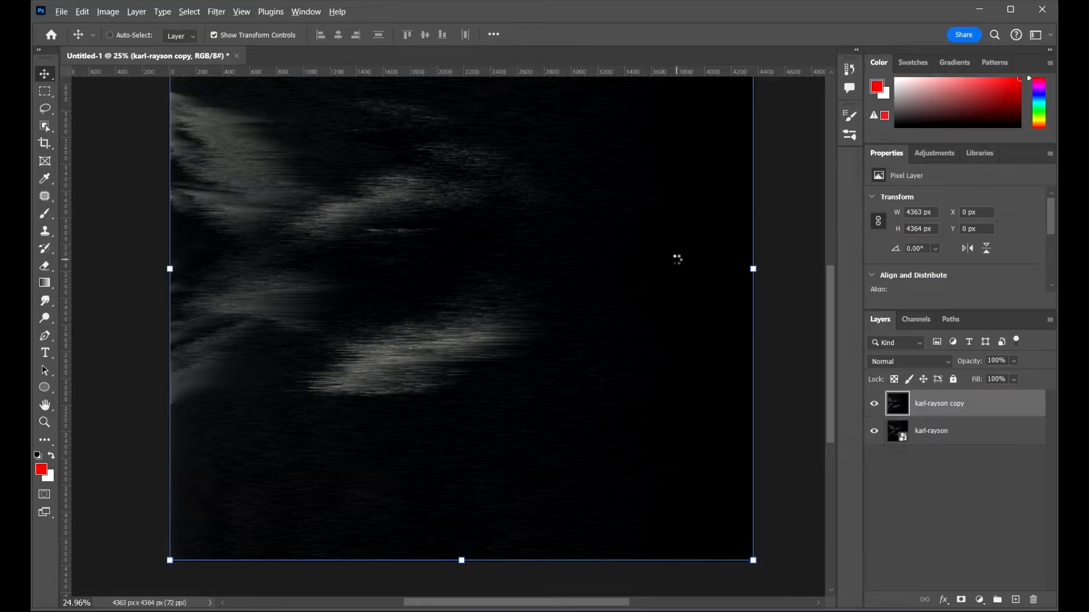
Step: Rotate the image 90° counter clockwise to stand the streaked portrait upright again
key(ctrl+0)
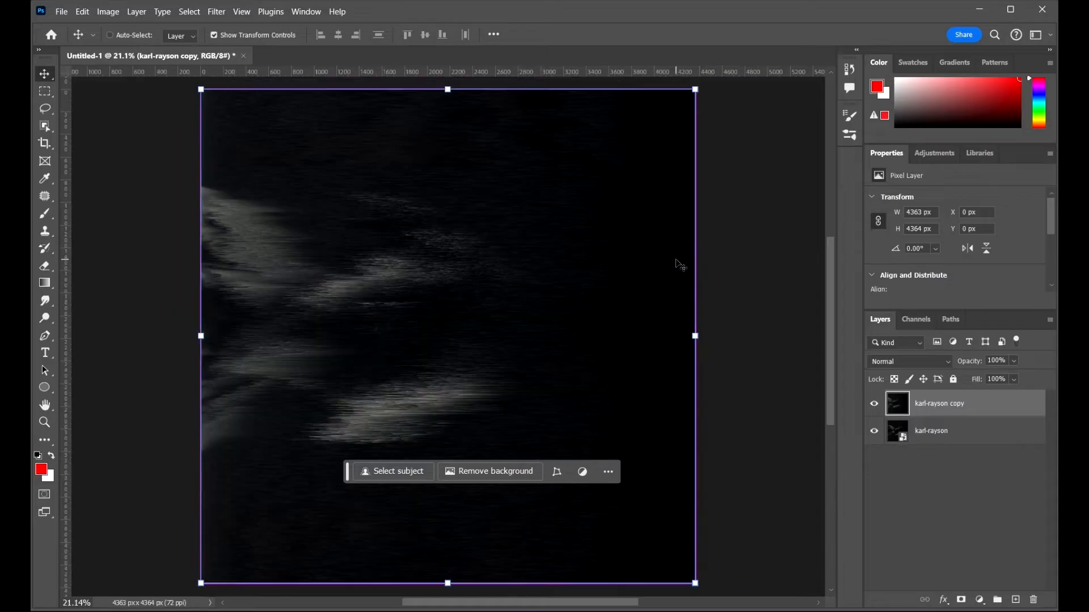
click(754, 340)
scroll(654, 301, down, 1)
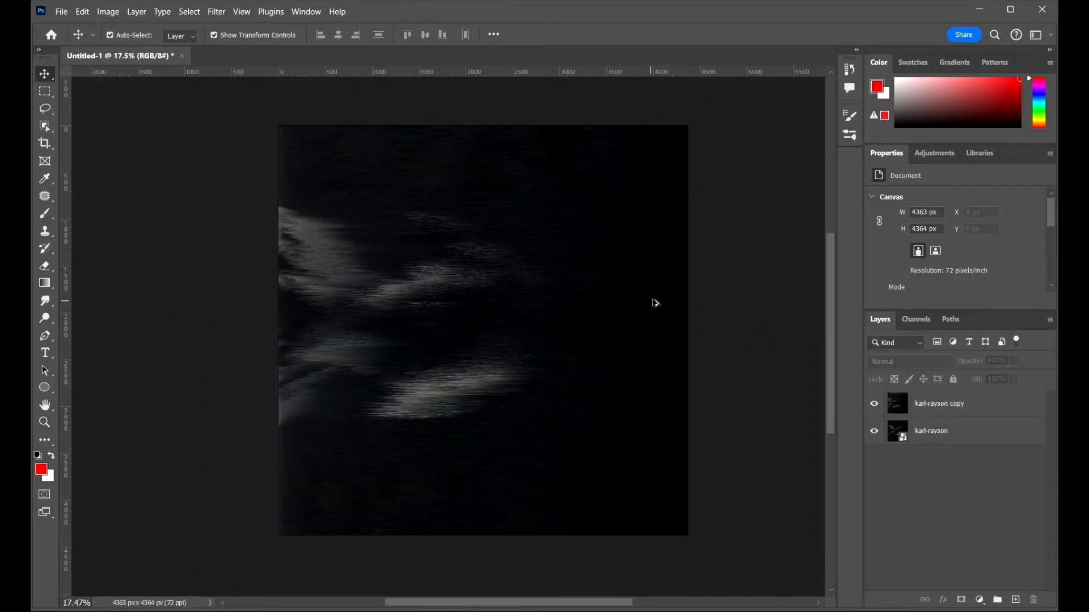
scroll(705, 321, up, 1)
click(603, 319)
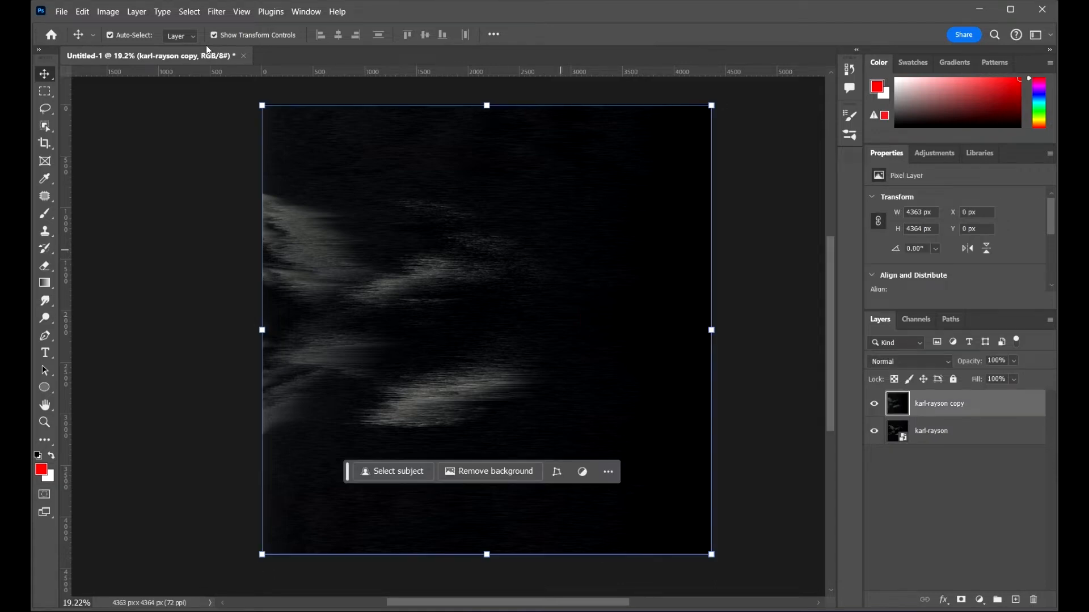
click(108, 12)
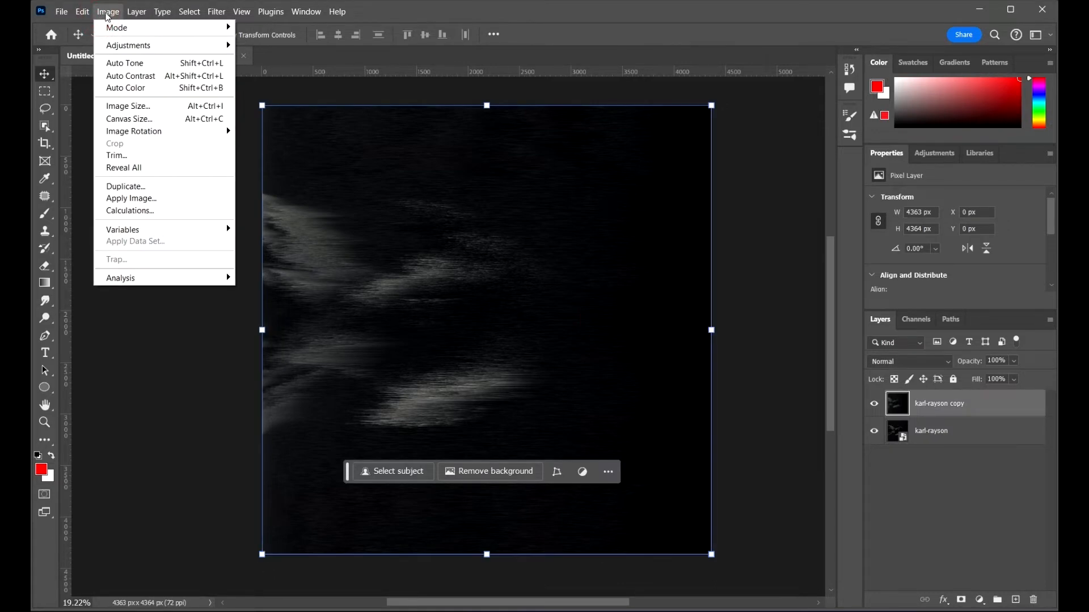
mouse_move(164, 131)
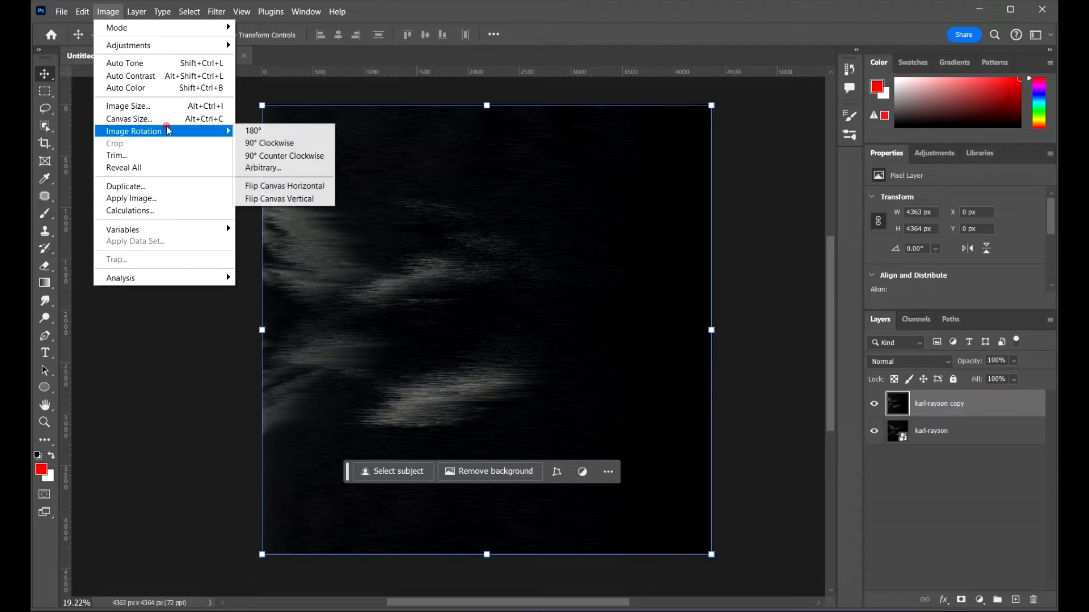
click(306, 156)
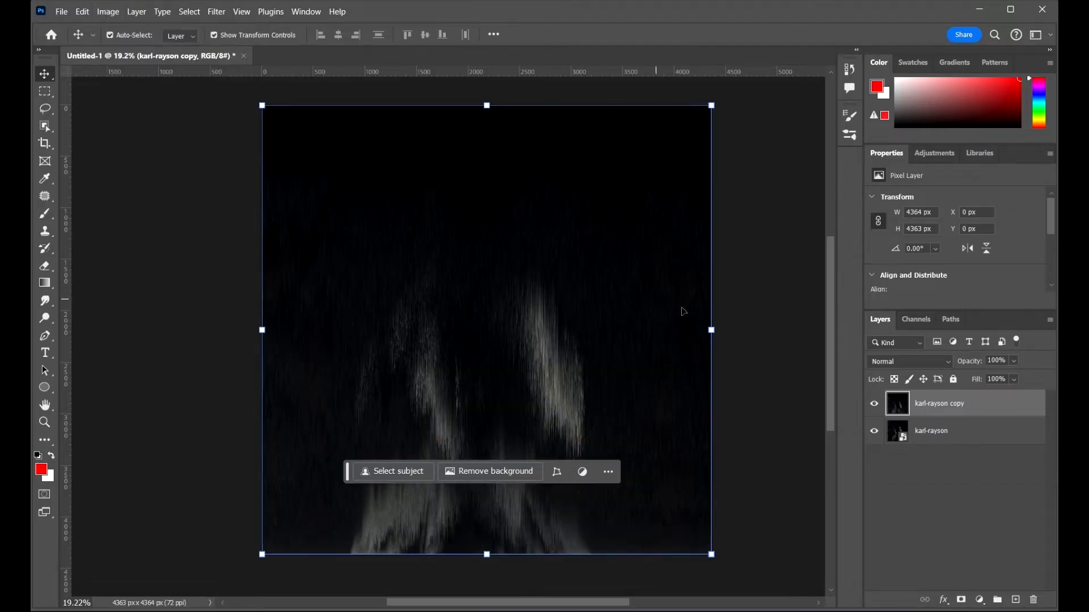
click(762, 297)
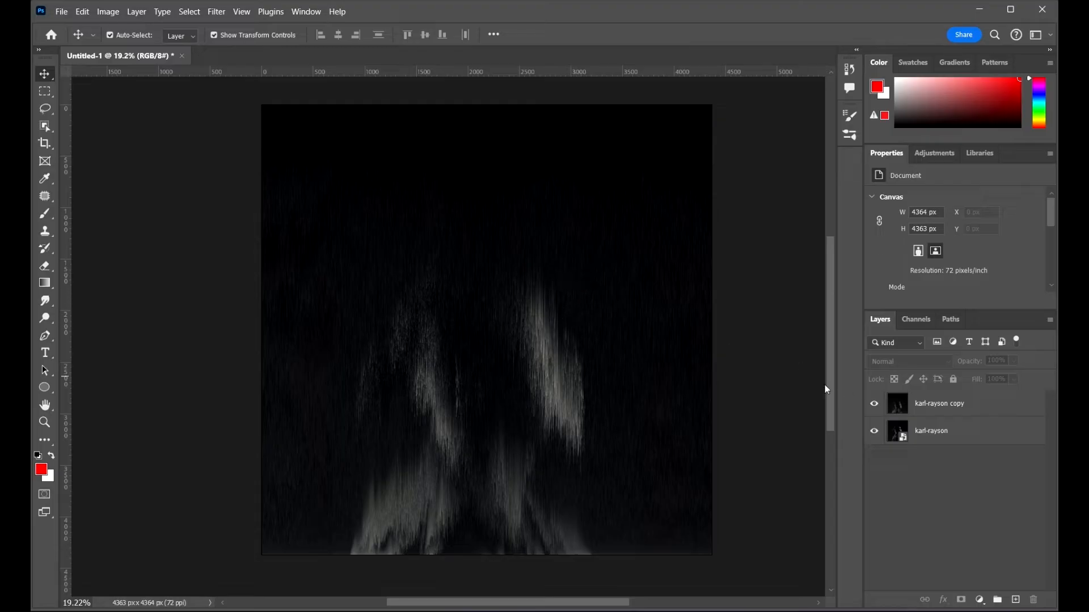
Step: Duplicate the karl-rayson smart object layer
click(875, 407)
click(875, 406)
click(989, 415)
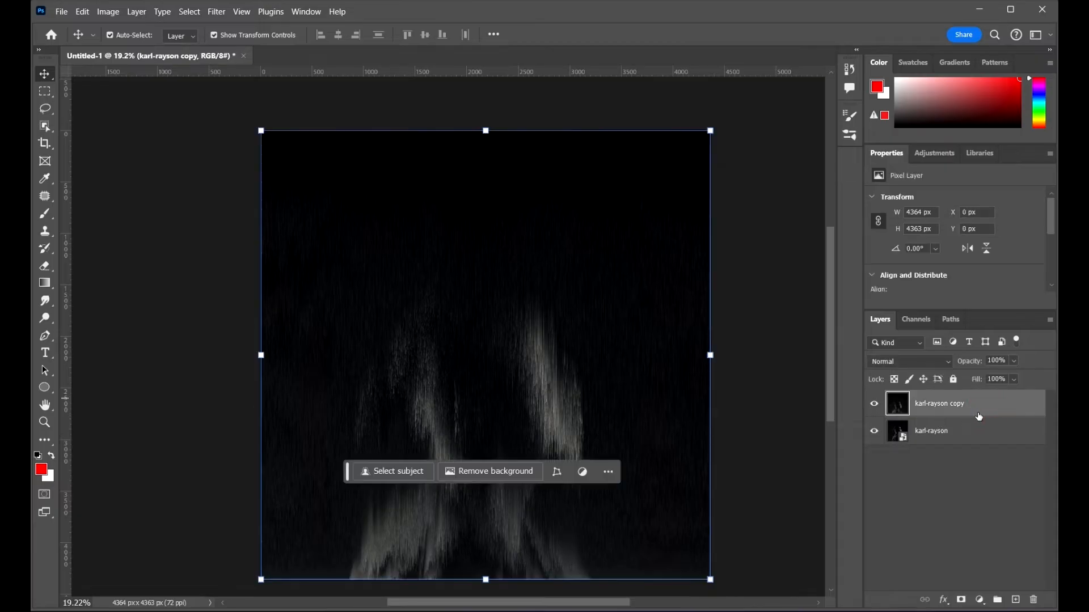
click(985, 437)
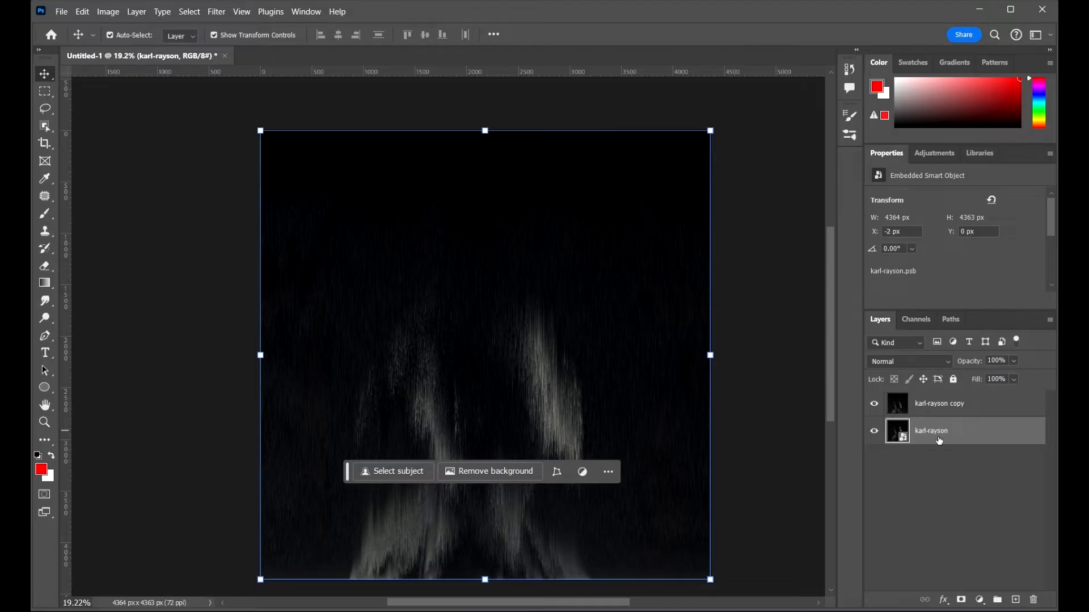
key(ctrl+j)
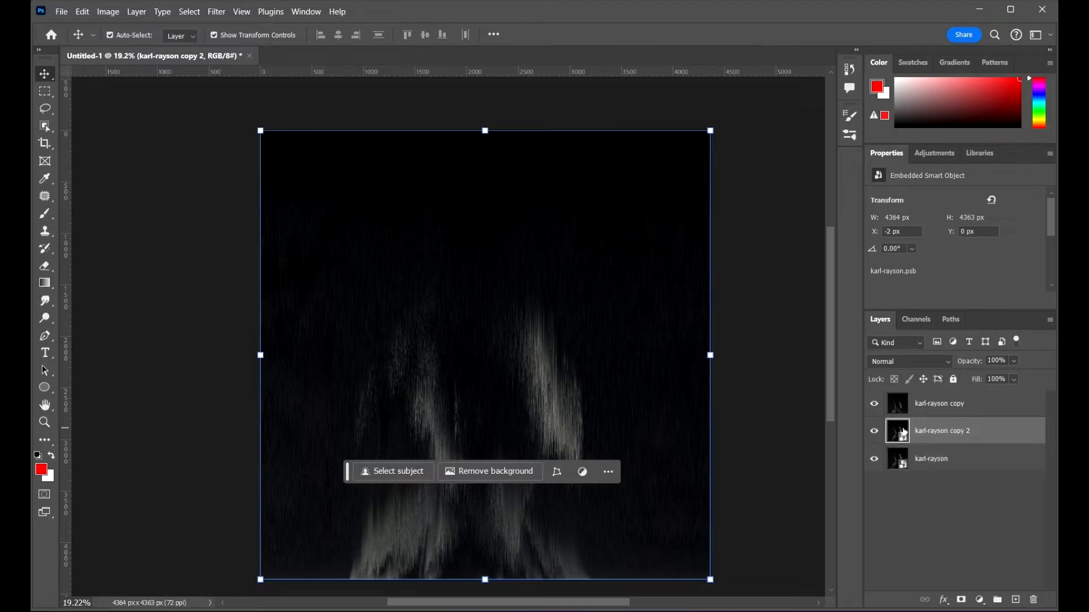
click(877, 463)
drag(968, 438, 974, 395)
scroll(593, 298, down, 2)
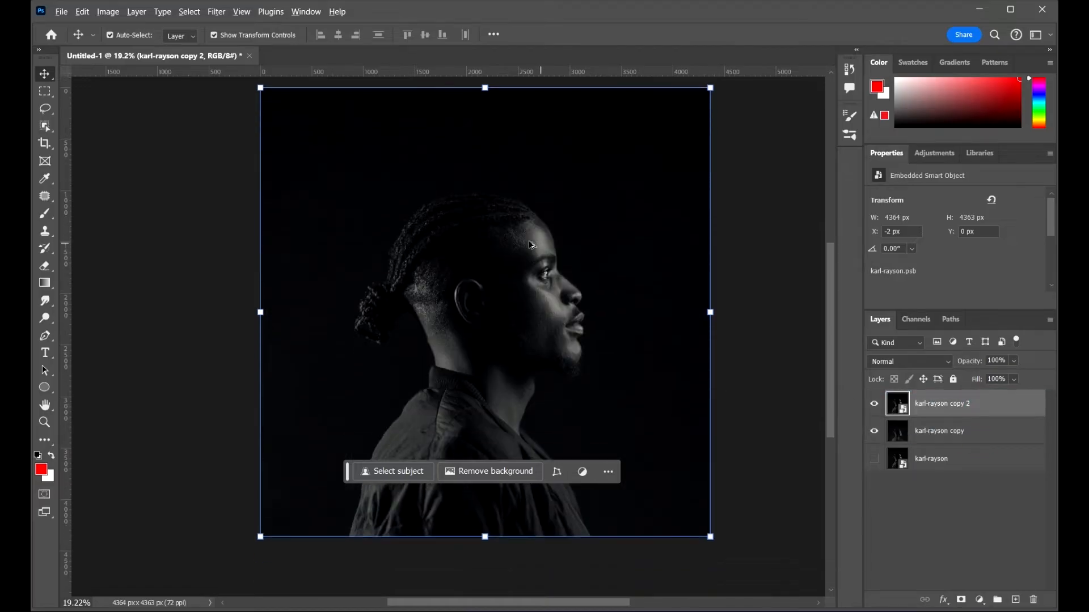
scroll(490, 239, up, 4)
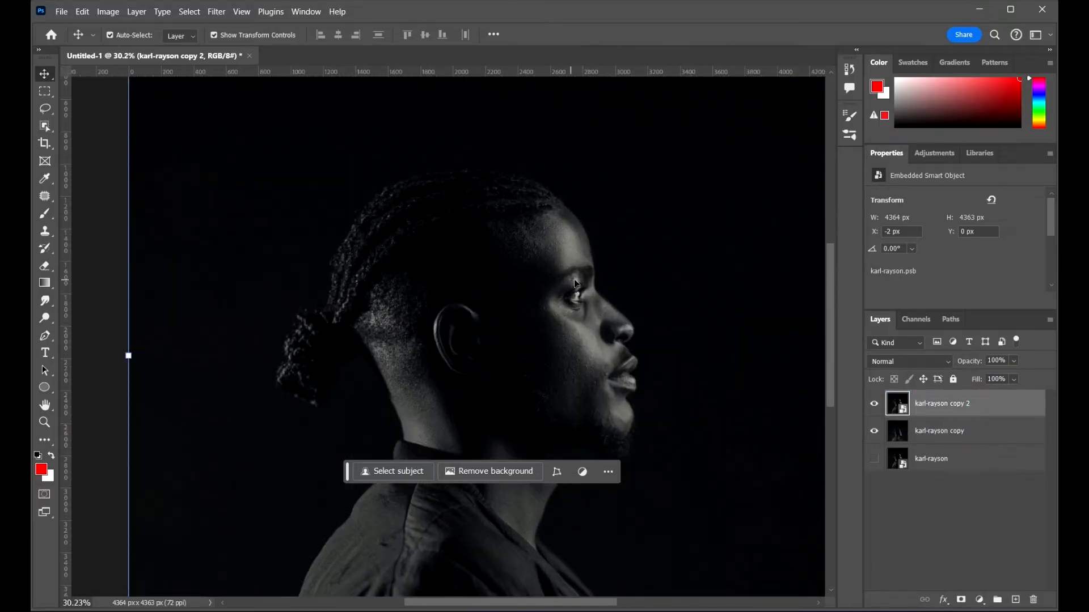
scroll(573, 278, down, 2)
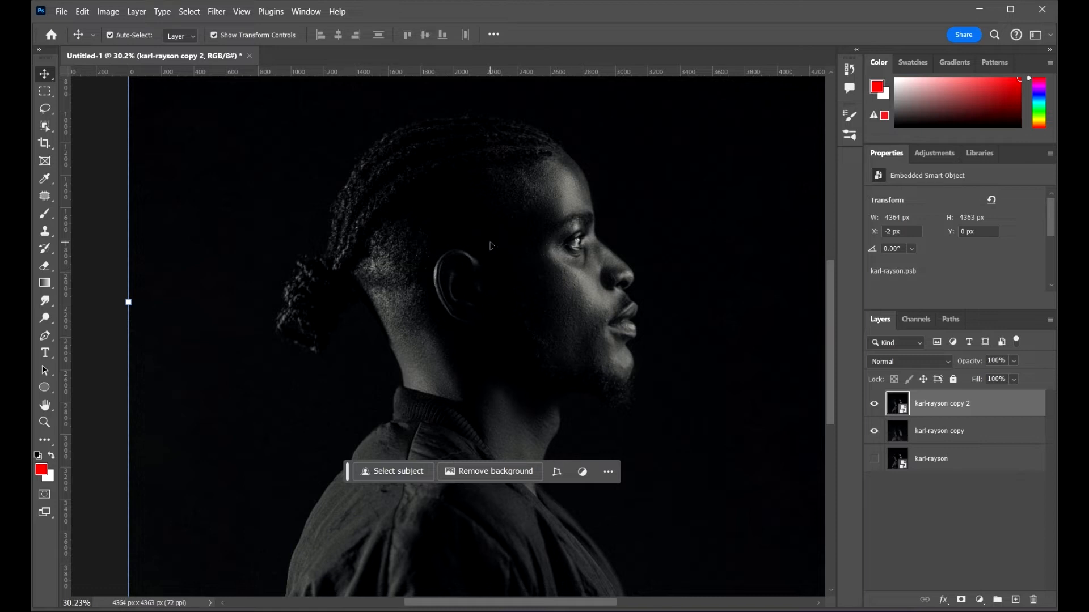
scroll(492, 245, down, 2)
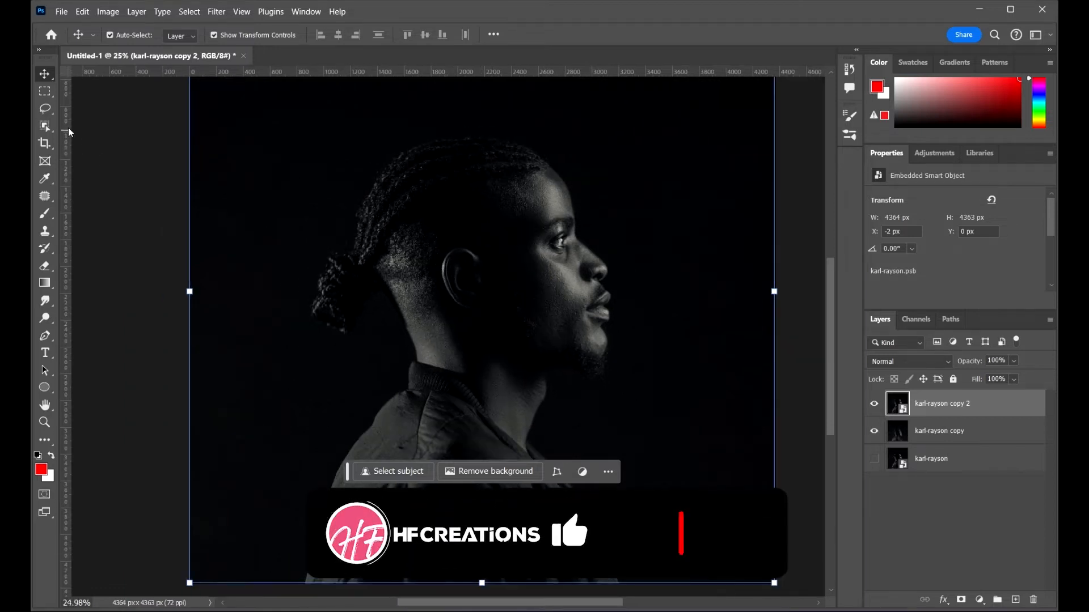
Step: Select the subject with the Object Selection Tool and copy the selection onto a new layer
click(45, 126)
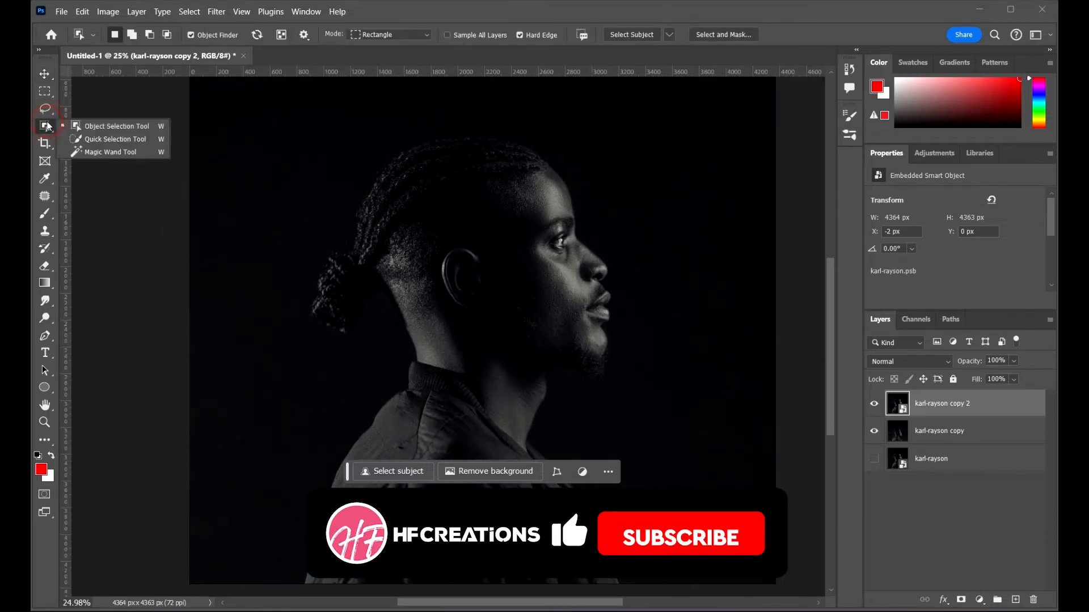
click(101, 127)
scroll(655, 247, down, 2)
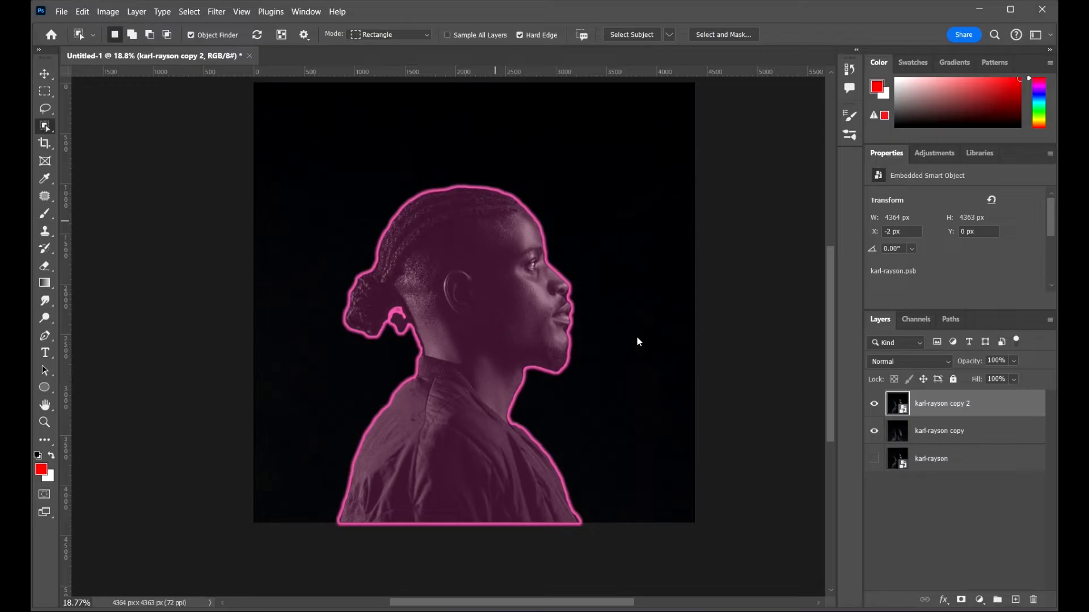
click(563, 287)
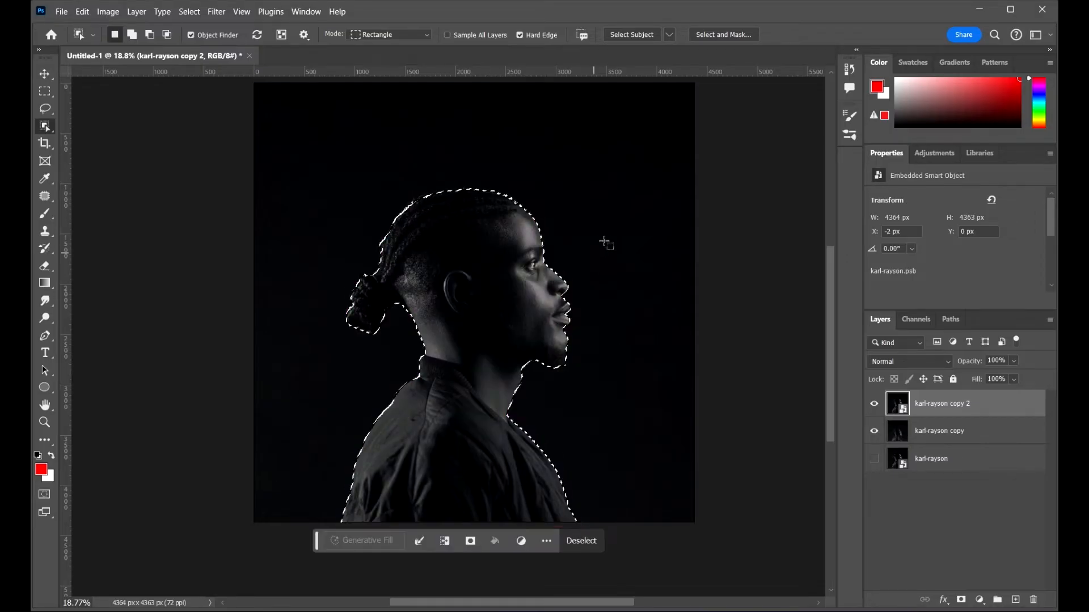
key(alt)
scroll(577, 223, up, 4)
scroll(580, 231, down, 5)
scroll(532, 246, up, 2)
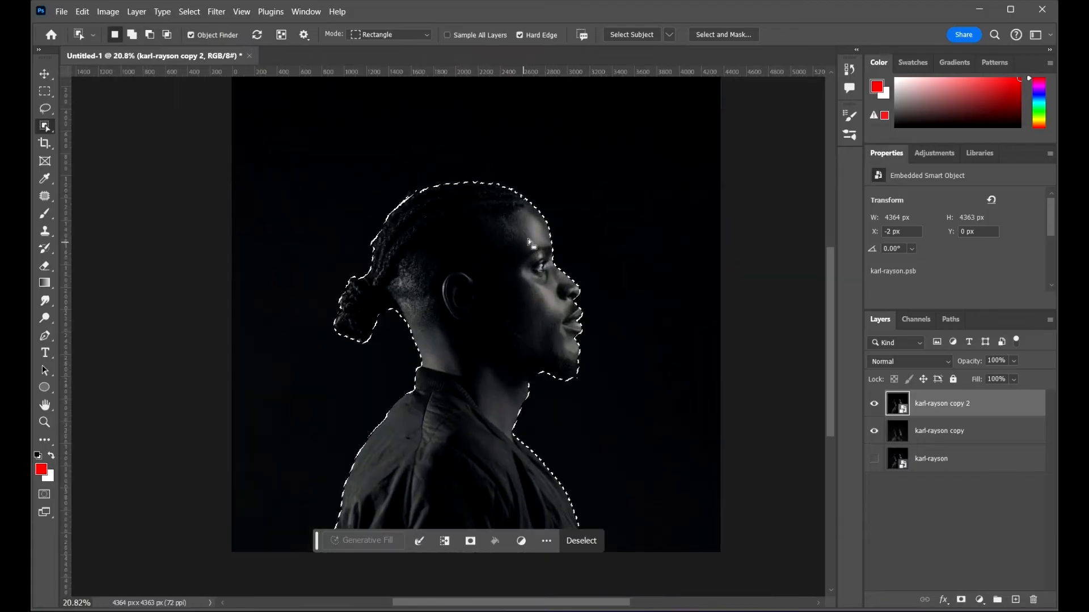
scroll(616, 241, down, 1)
scroll(652, 246, up, 2)
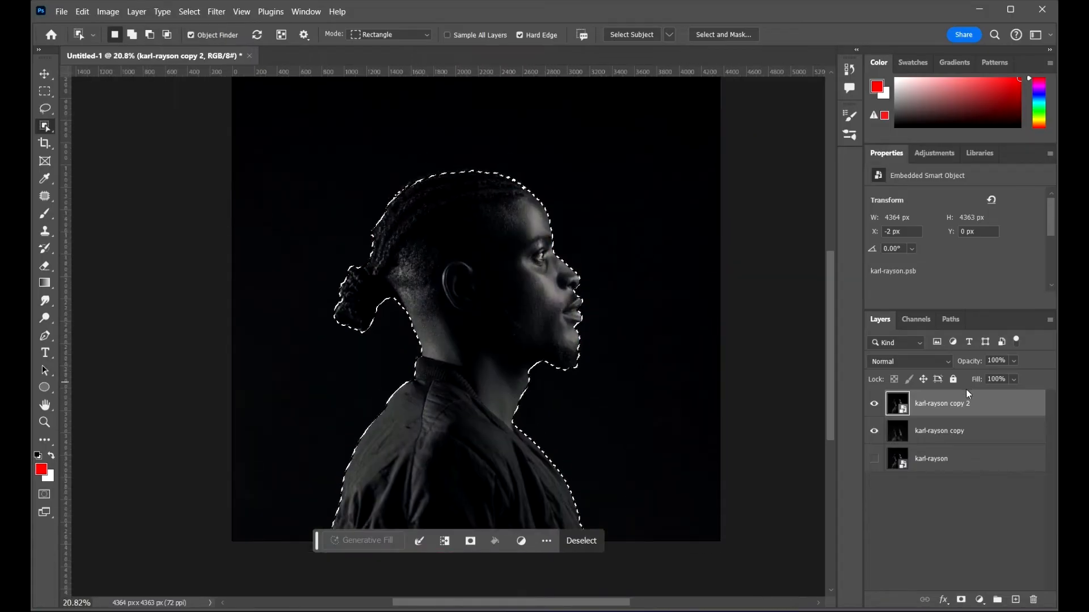
key(ctrl+j)
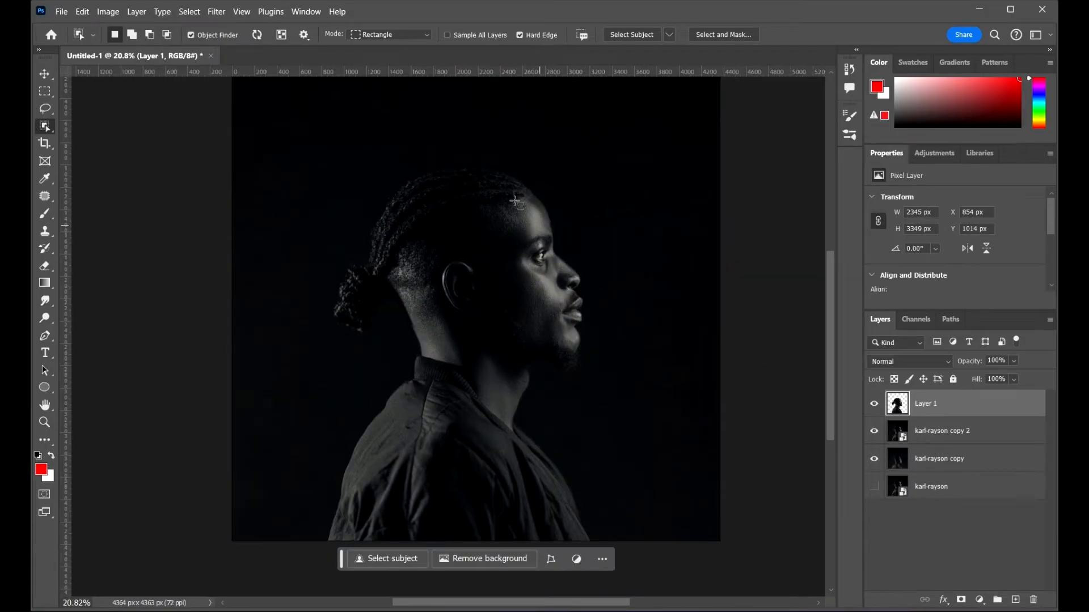
scroll(456, 146, up, 5)
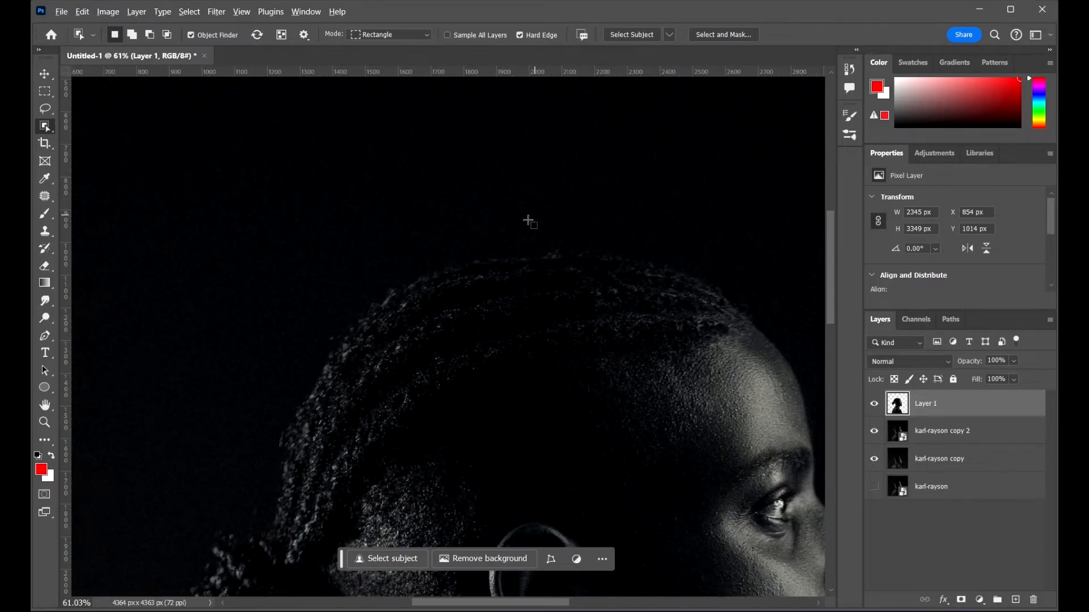
scroll(399, 189, down, 2)
scroll(399, 188, down, 3)
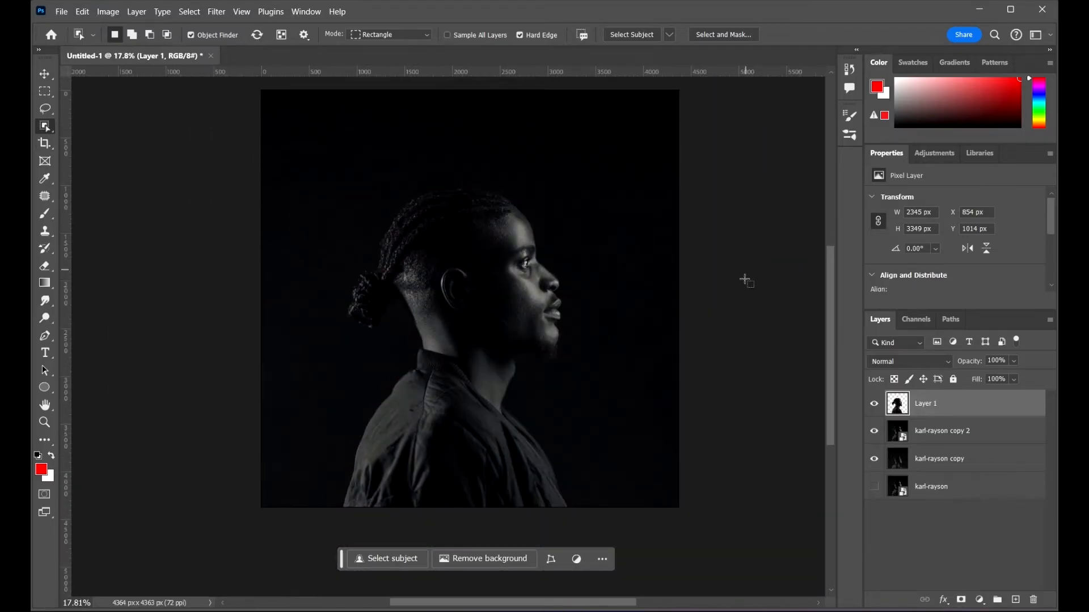
mouse_move(937, 434)
mouse_down()
mouse_move(981, 437)
mouse_move(949, 521)
mouse_move(963, 505)
mouse_up()
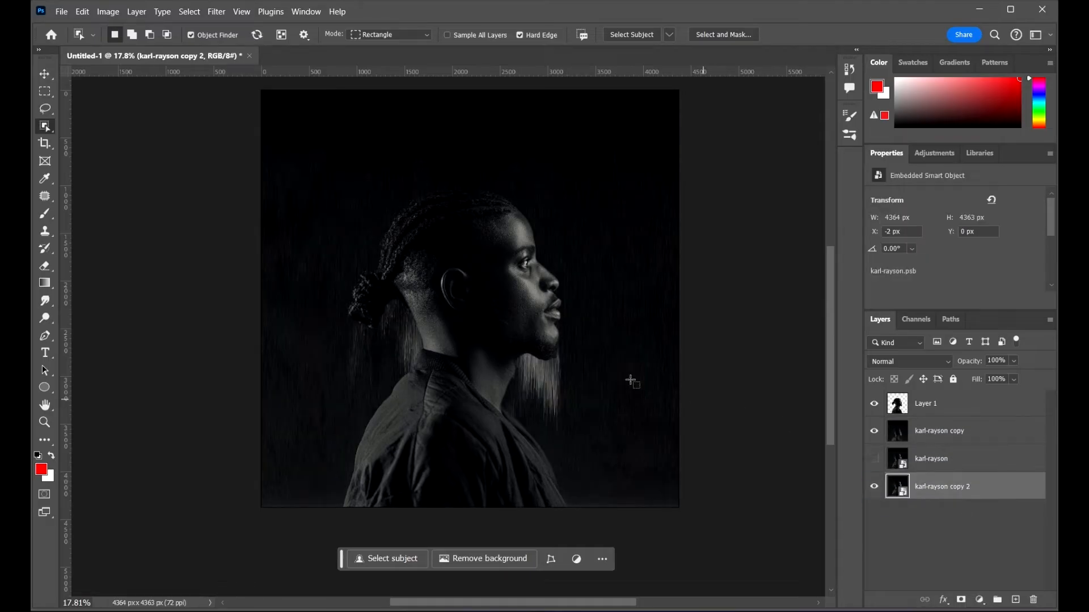
Step: Select Layer 1 and add a layer mask to it
key(v)
click(523, 271)
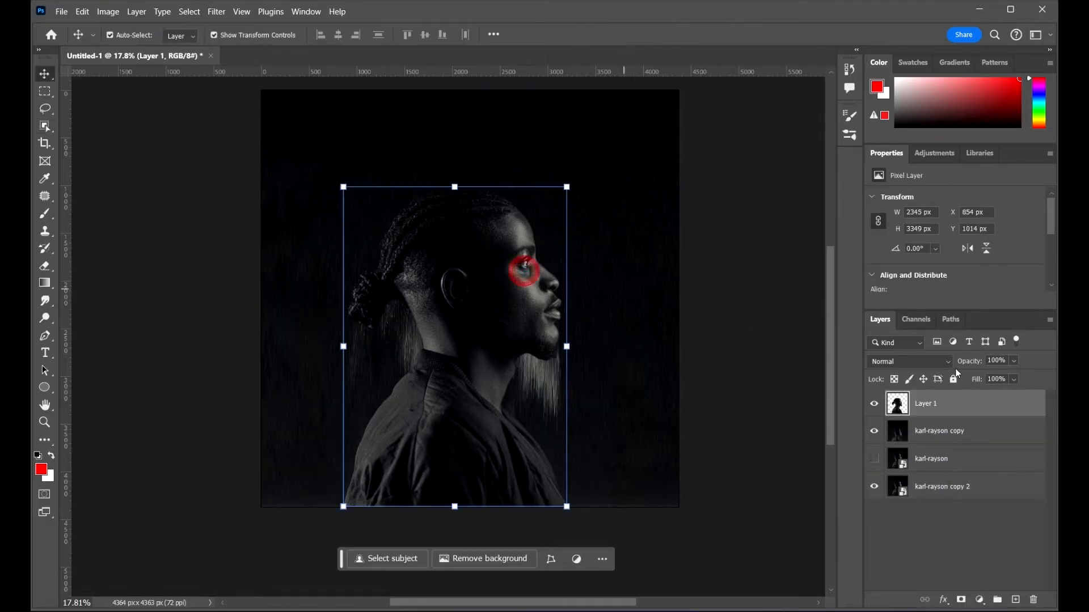
click(961, 600)
Step: Paint black across the lower part of Layer 1's mask with a hard brush about 448 px
key(b)
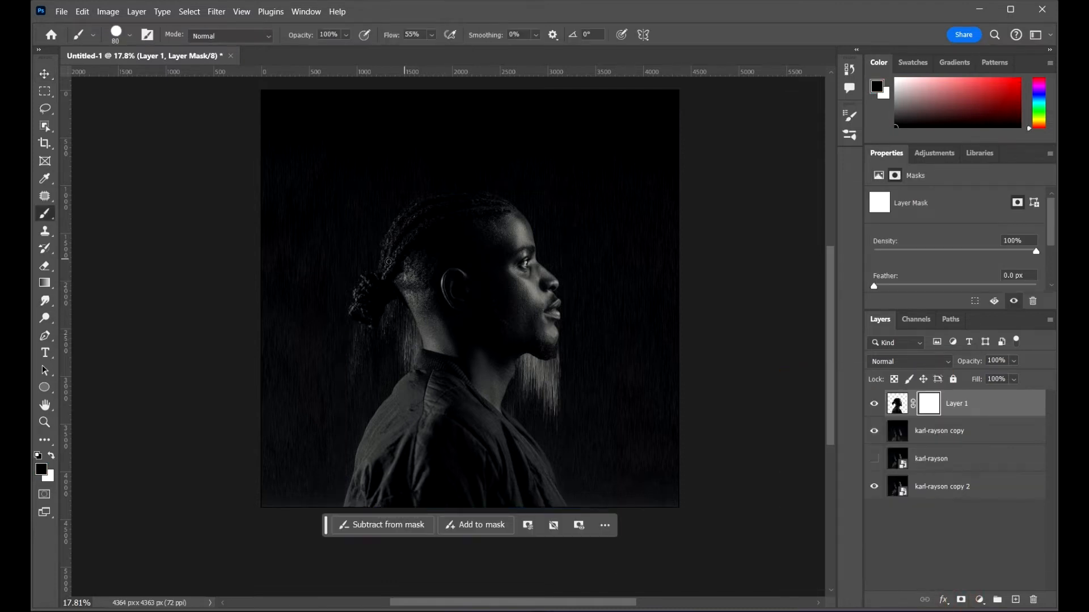
right_click(459, 307)
drag(596, 284, 606, 284)
key(Return)
drag(617, 405, 260, 501)
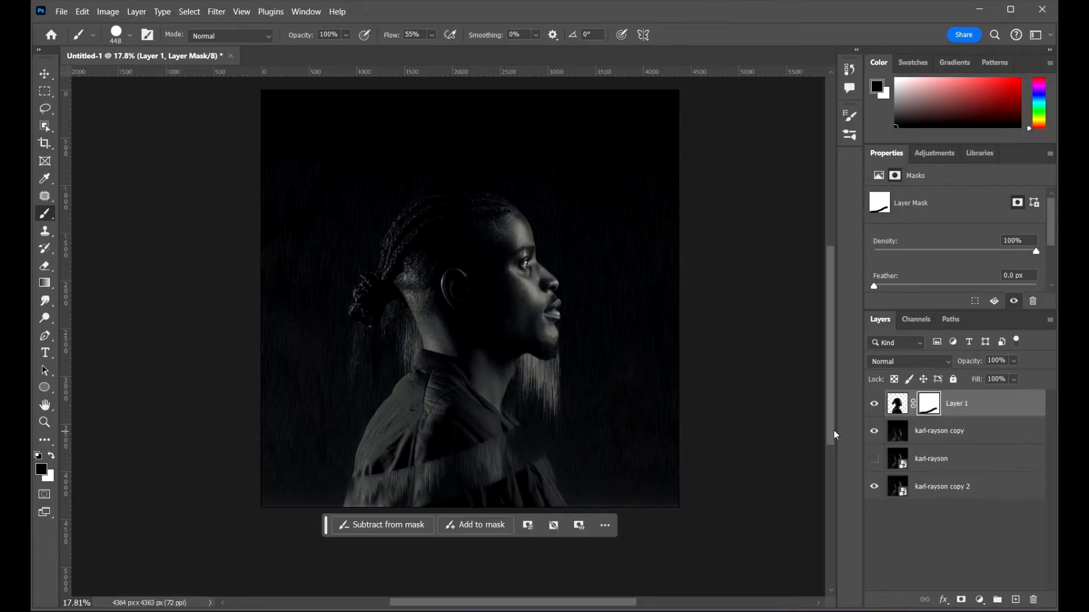
drag(571, 441, 192, 474)
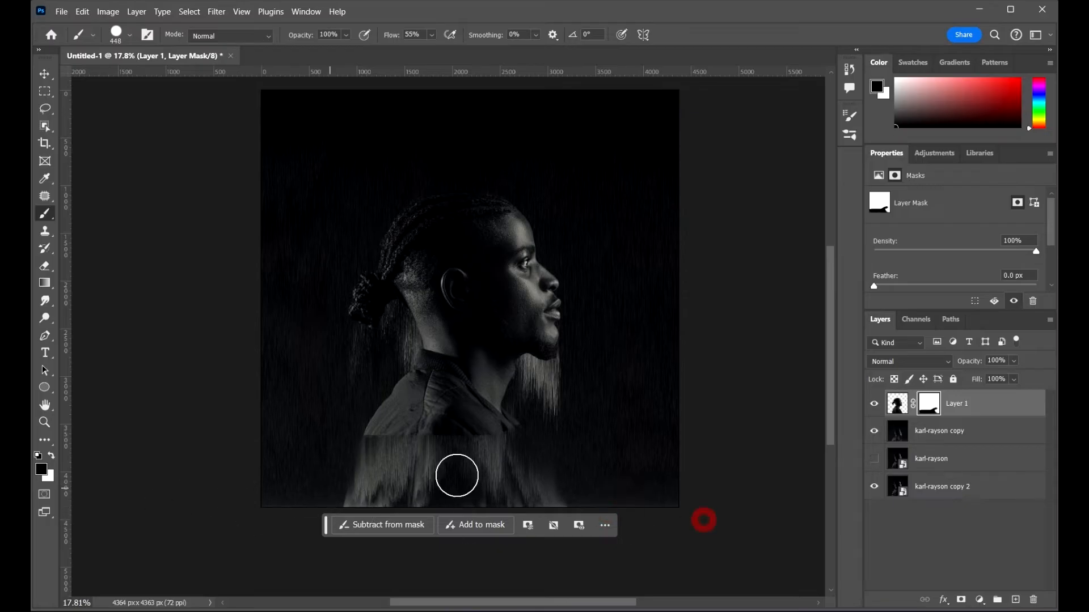
scroll(457, 476, down, 2)
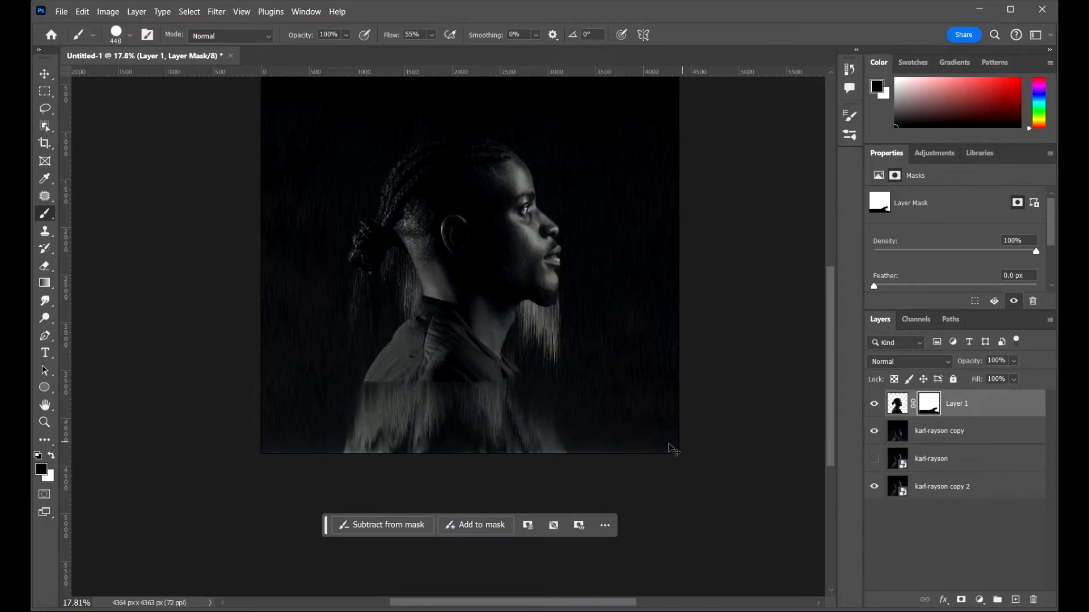
Step: Set the brush hardness to 0% for a soft round brush
mouse_move(545, 378)
mouse_down()
mouse_move(460, 375)
mouse_move(551, 369)
mouse_up()
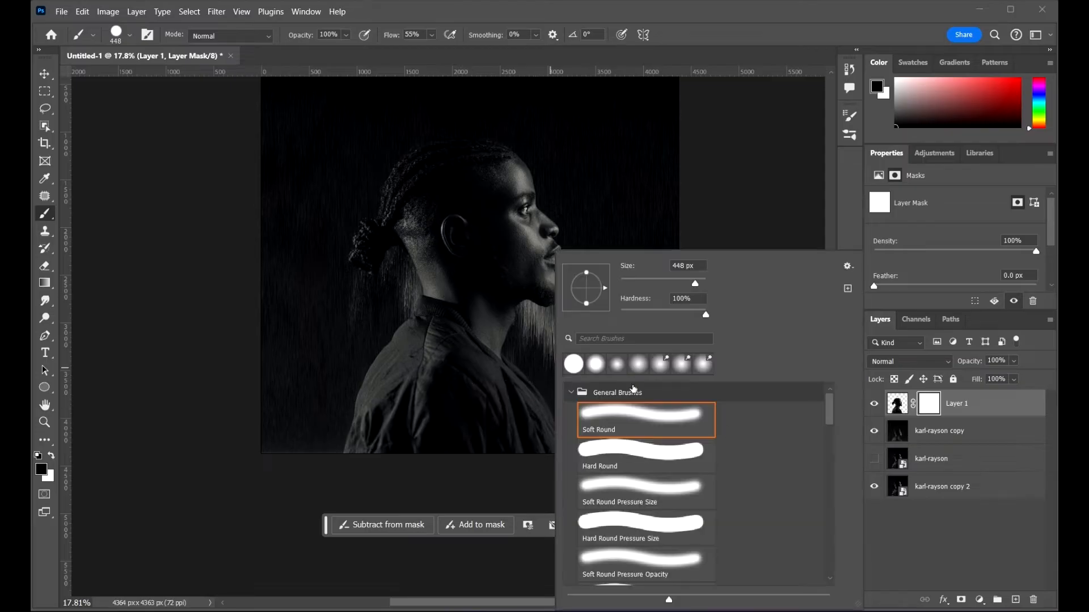
drag(703, 315, 624, 315)
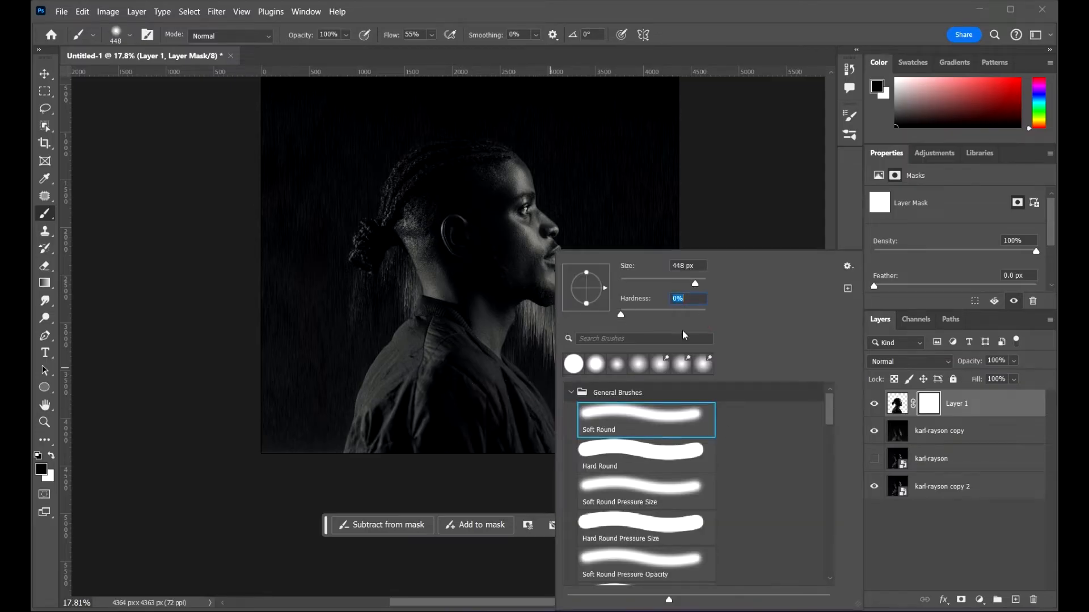
click(729, 135)
right_click(603, 382)
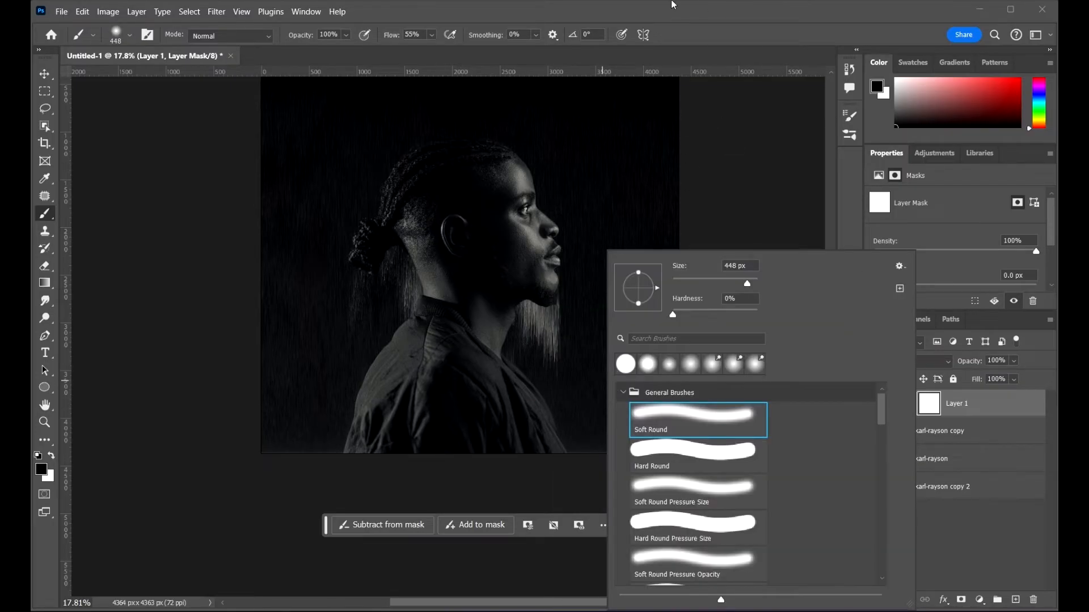
click(672, 4)
Step: Enlarge the brush to about 1400 px and paint black over the shoulders and neck on the mask
key(bracketright)
key(bracketright)
key(bracketright)
key(bracketright)
key(bracketright)
key(bracketright)
key(bracketright)
scroll(457, 399, down, 2)
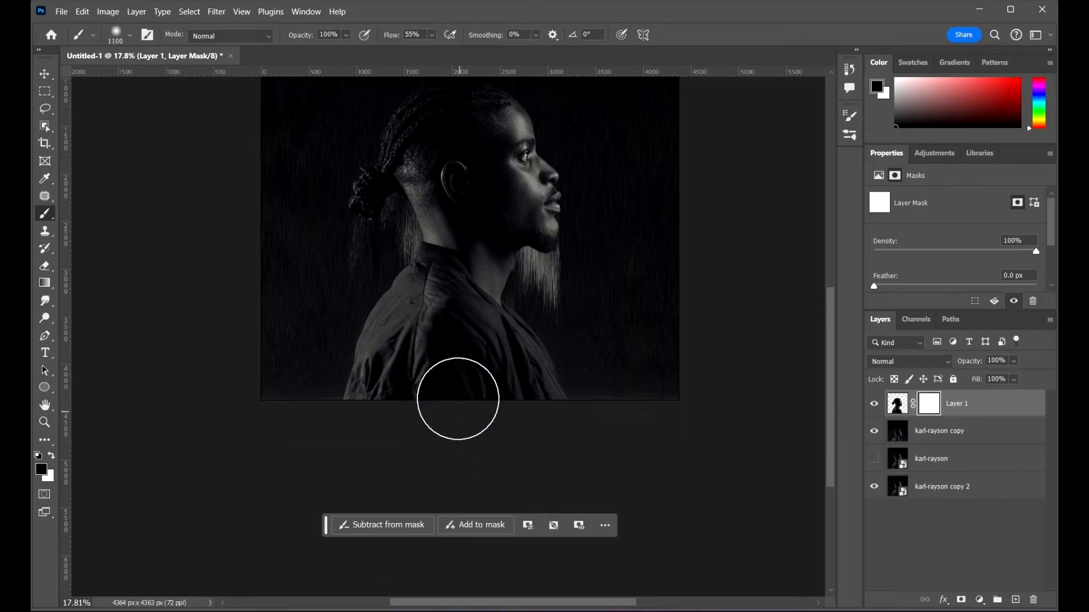
key(bracketright)
key(bracketright)
key(bracketright)
mouse_move(401, 389)
mouse_down()
mouse_move(355, 382)
mouse_move(389, 393)
mouse_move(527, 389)
mouse_up()
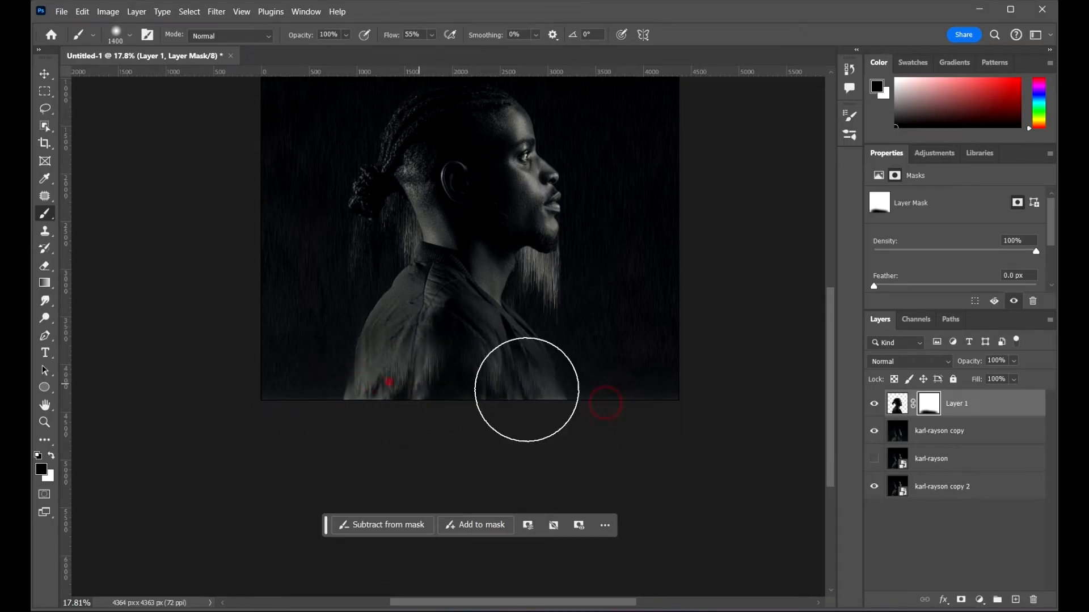
mouse_move(483, 347)
mouse_down()
mouse_move(506, 368)
mouse_move(456, 351)
mouse_move(463, 307)
mouse_move(469, 324)
mouse_move(461, 262)
mouse_move(433, 304)
mouse_move(429, 331)
mouse_up()
drag(433, 301, 469, 275)
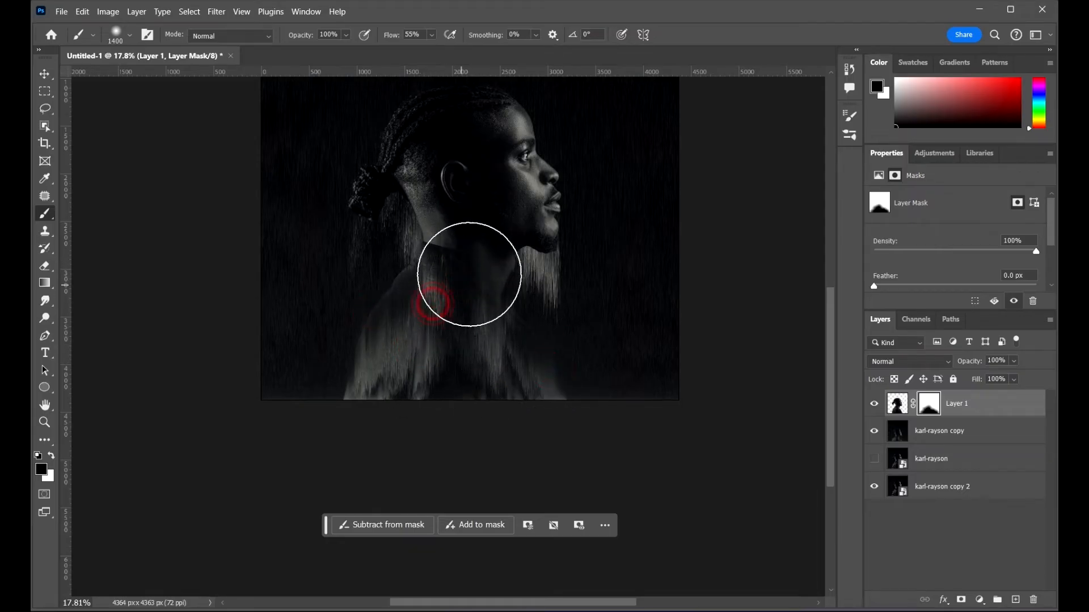
Step: Shrink the brush to about 300 px and mask out the area behind the ear
scroll(481, 258, up, 4)
mouse_move(555, 268)
mouse_down()
mouse_move(530, 316)
mouse_move(559, 312)
mouse_move(572, 324)
mouse_move(576, 295)
mouse_move(528, 308)
mouse_move(503, 381)
mouse_move(600, 401)
mouse_move(494, 432)
mouse_move(348, 370)
mouse_move(421, 397)
mouse_move(440, 336)
mouse_move(410, 323)
mouse_move(414, 310)
mouse_move(444, 310)
mouse_move(431, 343)
mouse_move(375, 274)
mouse_up()
scroll(437, 321, up, 4)
key(bracketleft)
key(bracketleft)
key(bracketleft)
key(bracketleft)
key(bracketleft)
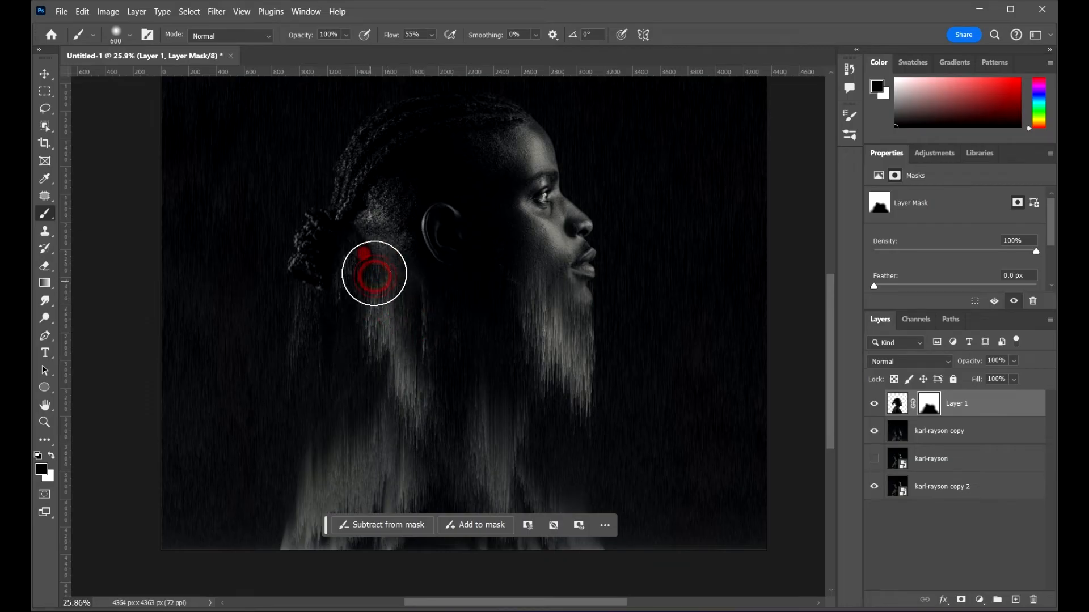
scroll(330, 286, up, 5)
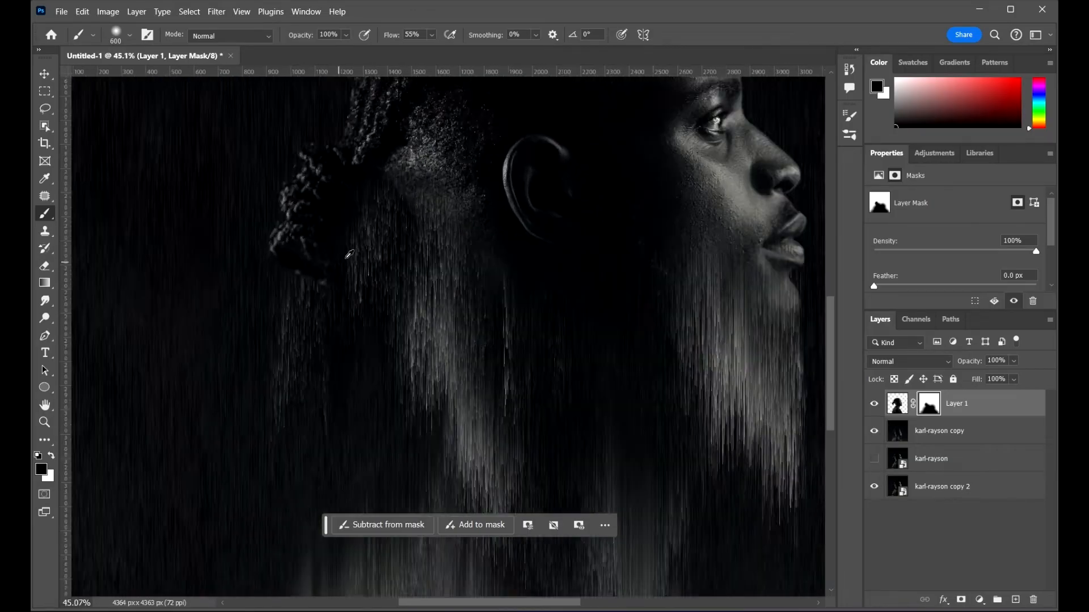
scroll(309, 316, up, 1)
key(bracketleft)
key(bracketleft)
key(bracketleft)
mouse_move(315, 363)
mouse_down()
mouse_move(306, 387)
mouse_move(294, 345)
mouse_move(287, 351)
mouse_move(286, 398)
mouse_move(267, 326)
mouse_move(262, 420)
mouse_move(288, 359)
mouse_move(325, 376)
mouse_up()
scroll(355, 296, up, 2)
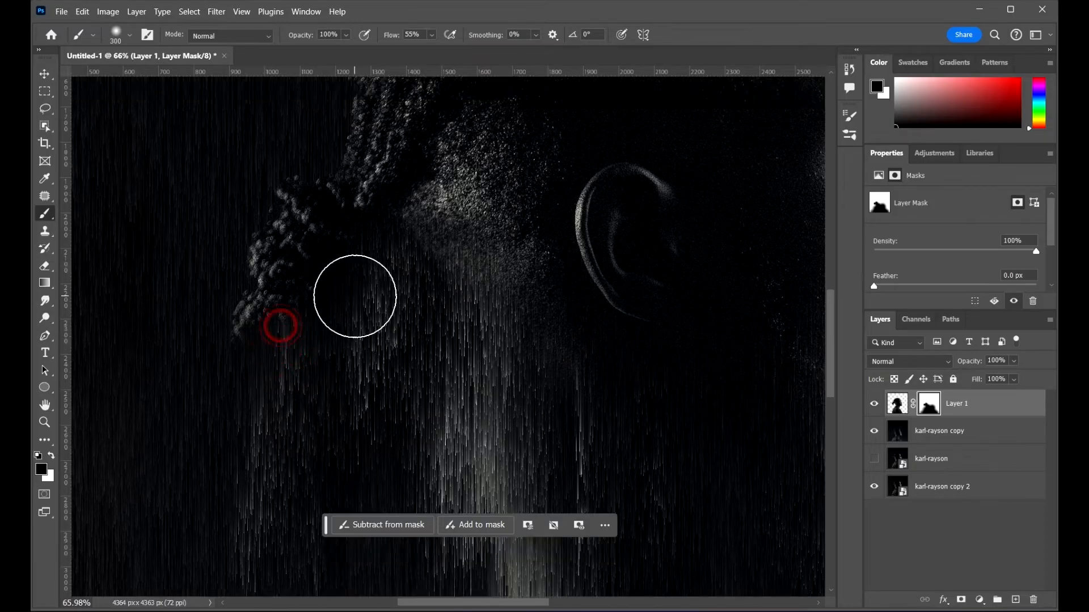
Step: Paint down the nape below the hair bun to reveal the stretched streaks
scroll(362, 274, down, 4)
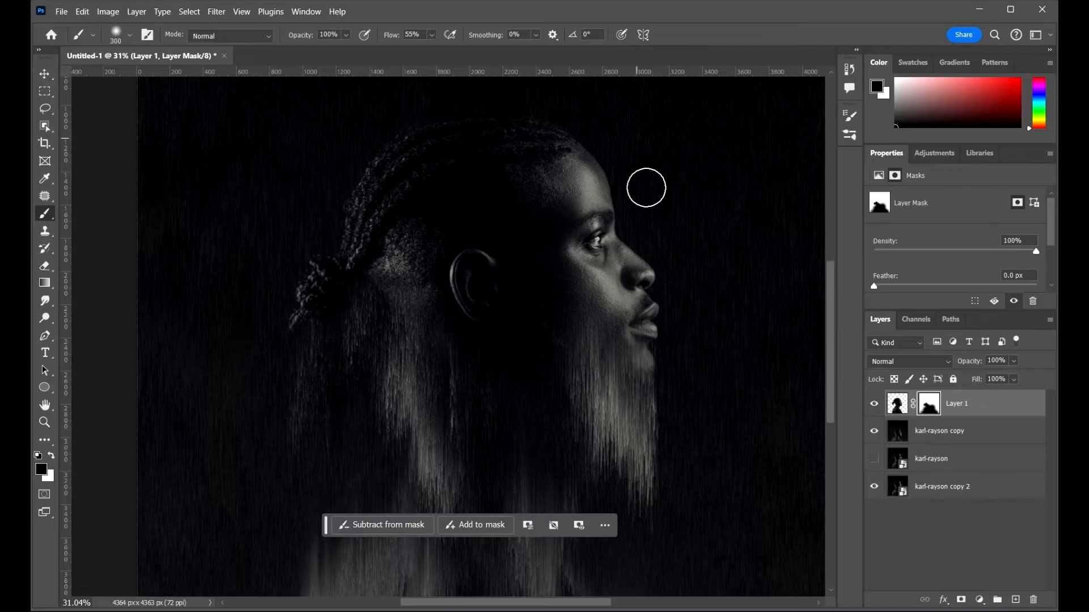
scroll(381, 375, up, 2)
scroll(388, 263, up, 2)
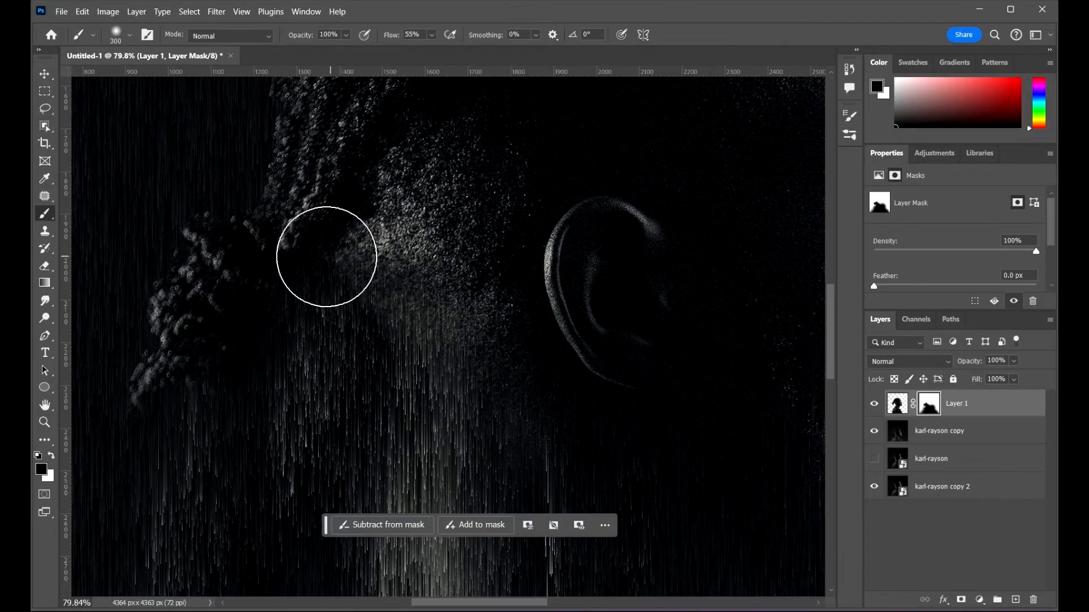
drag(326, 257, 328, 314)
drag(340, 289, 365, 429)
drag(387, 288, 357, 425)
scroll(296, 300, down, 2)
scroll(299, 296, down, 2)
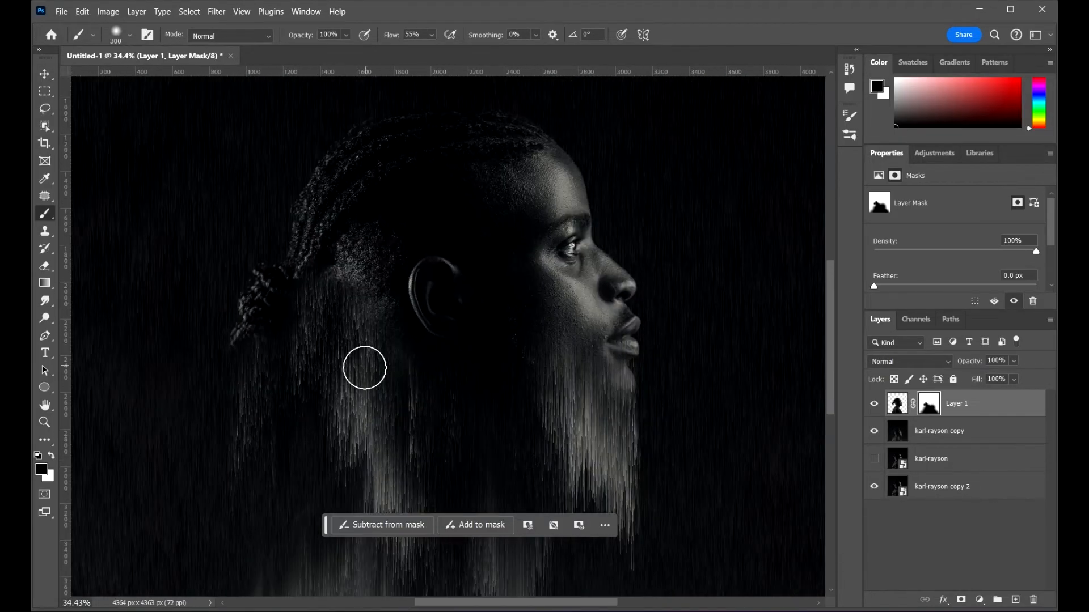
scroll(361, 351, up, 2)
Step: Raise the brush to about 500–800 px and mask the neck area below the ear
key(bracketright)
key(bracketright)
key(bracketright)
key(bracketright)
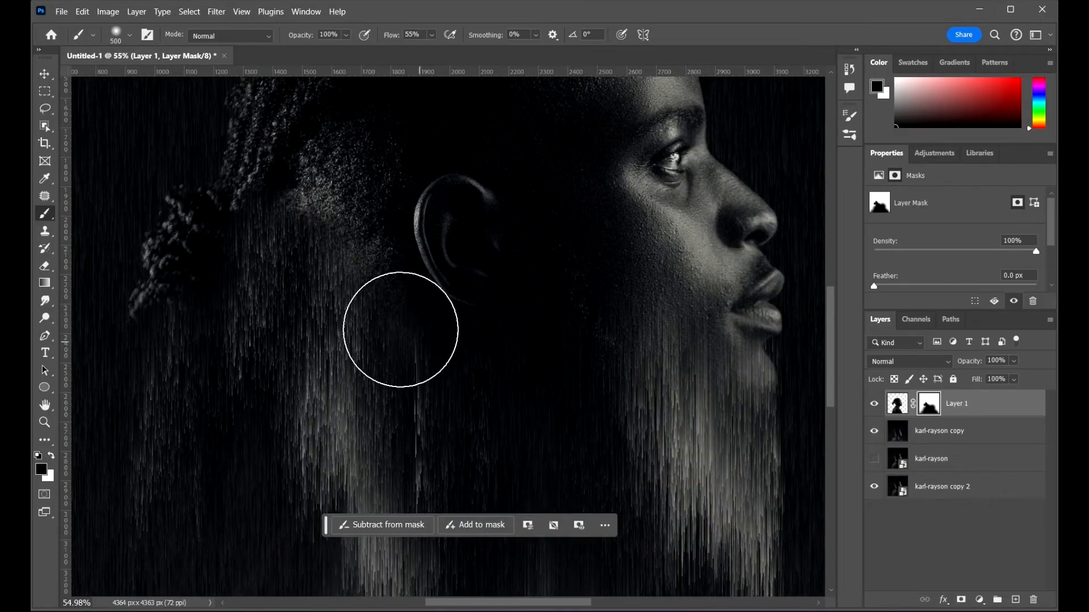
drag(339, 335, 325, 362)
drag(344, 360, 357, 384)
drag(407, 351, 389, 443)
mouse_move(450, 362)
mouse_down()
mouse_move(501, 384)
mouse_move(454, 398)
mouse_up()
drag(314, 297, 322, 274)
key(bracketright)
drag(383, 382, 393, 388)
mouse_move(425, 357)
mouse_down()
mouse_move(432, 408)
mouse_move(489, 436)
mouse_up()
scroll(516, 356, down, 2)
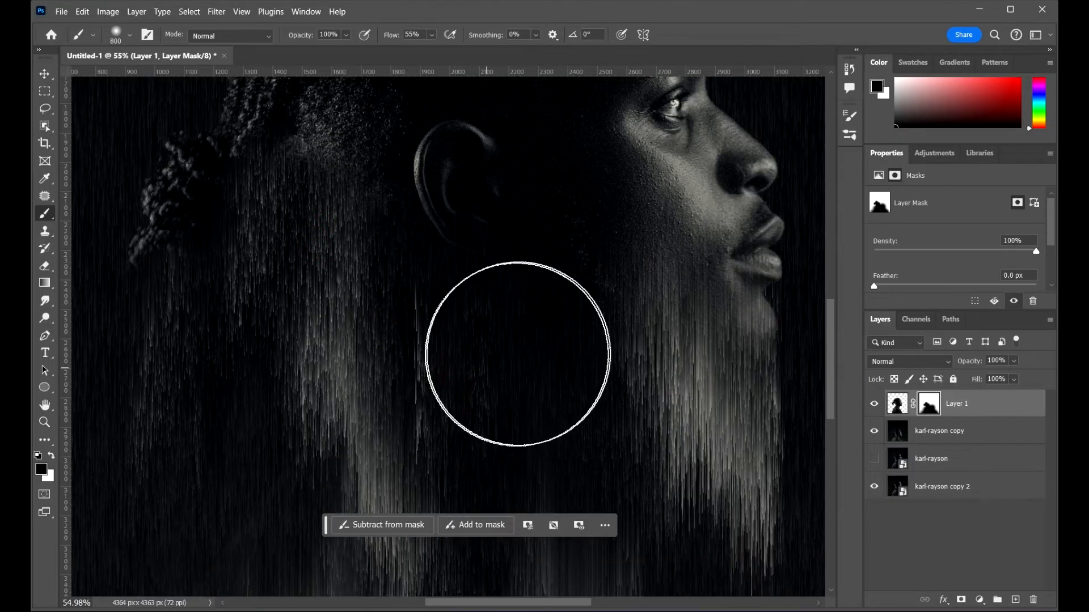
Step: Paint over the area under the jaw and chin to let the streaks show through
mouse_move(560, 344)
mouse_down()
mouse_move(583, 439)
mouse_move(612, 358)
mouse_up()
drag(579, 412, 560, 421)
mouse_move(420, 358)
mouse_down()
mouse_move(437, 366)
mouse_move(443, 356)
mouse_up()
mouse_move(629, 391)
mouse_down()
mouse_move(629, 491)
mouse_move(710, 456)
mouse_move(447, 335)
mouse_up()
drag(494, 304, 512, 420)
drag(537, 367, 556, 416)
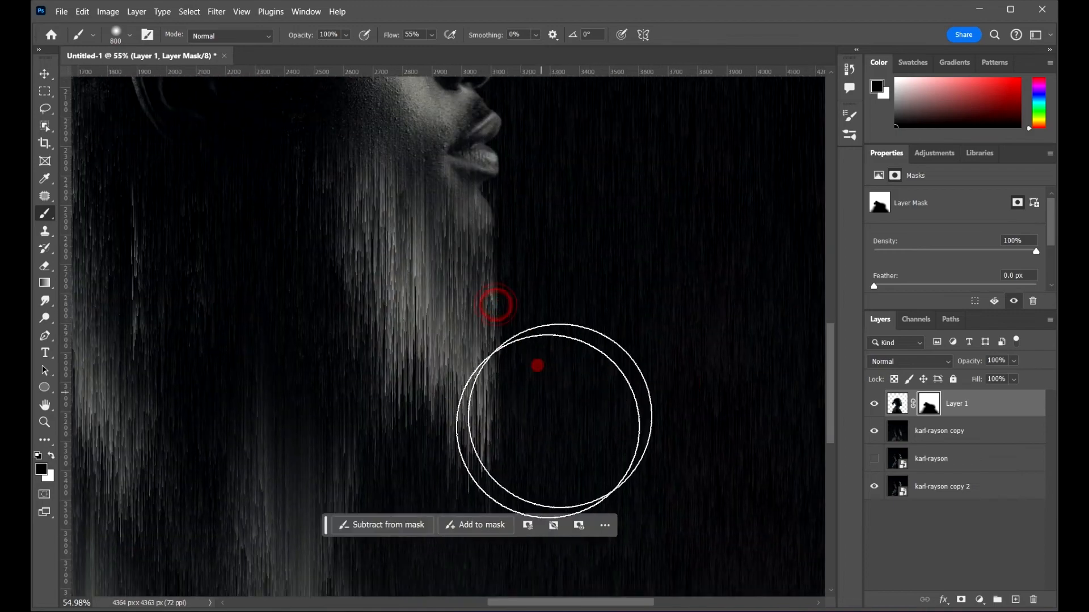
Step: Reduce the brush to about 500 px and dab the mask on the side of the neck
scroll(605, 277, down, 3)
scroll(526, 348, down, 2)
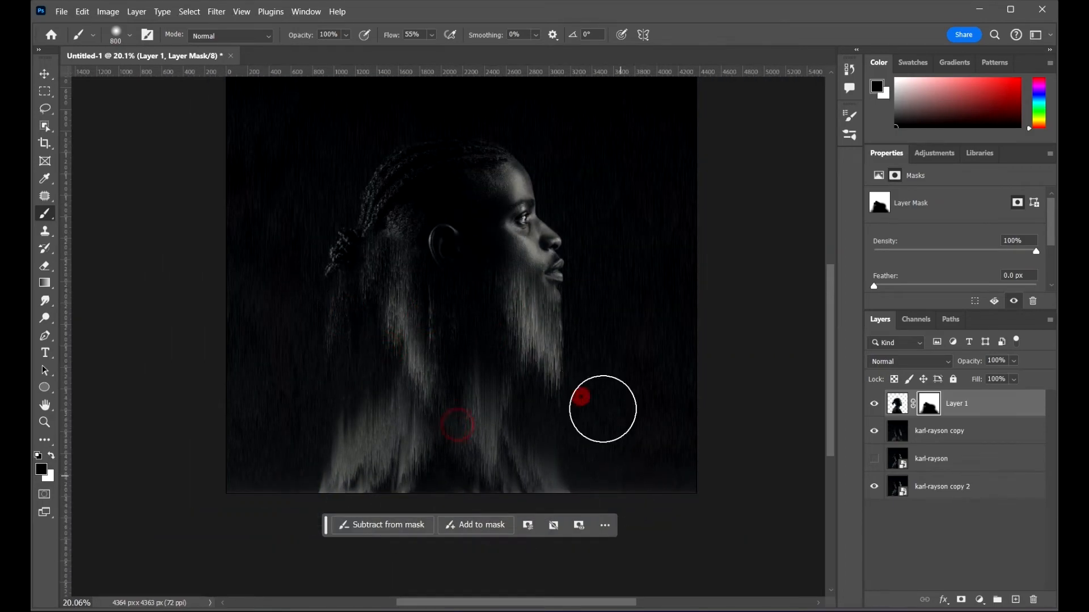
scroll(586, 295, up, 2)
scroll(587, 294, up, 2)
scroll(590, 396, up, 2)
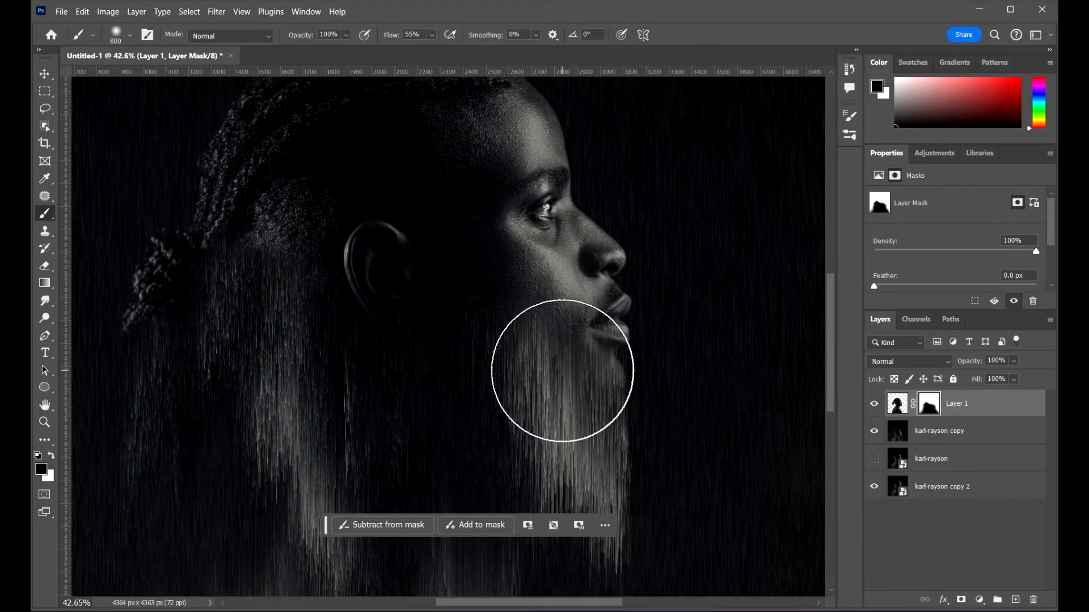
key(bracketleft)
key(bracketleft)
key(bracketleft)
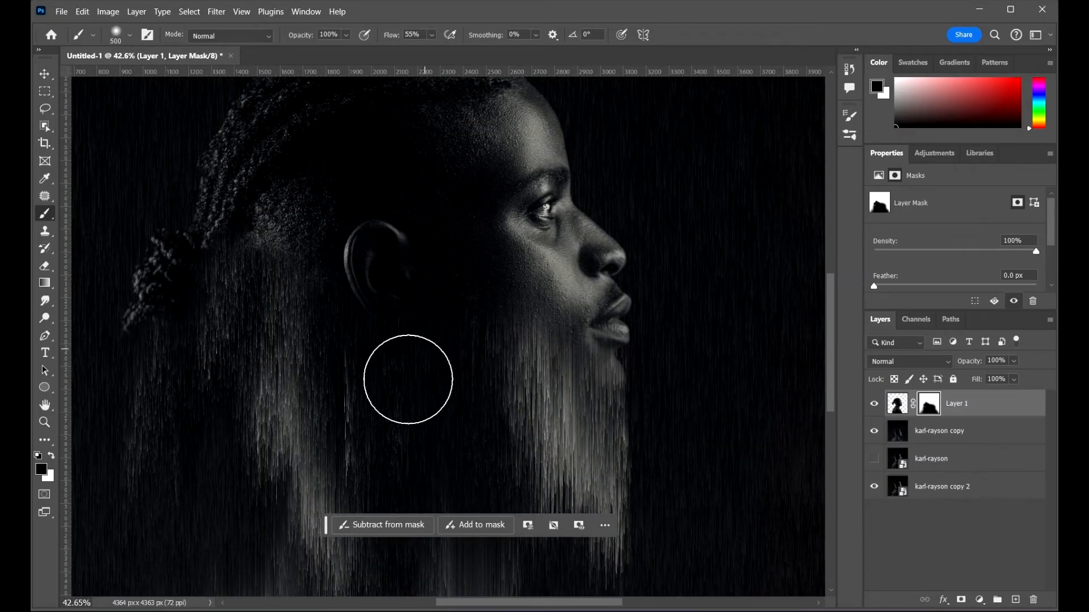
click(394, 393)
Step: Enlarge the brush to about 1000 px and dab the mask over the back of the head and neck
key(bracketright)
key(bracketright)
key(bracketright)
key(bracketright)
key(bracketright)
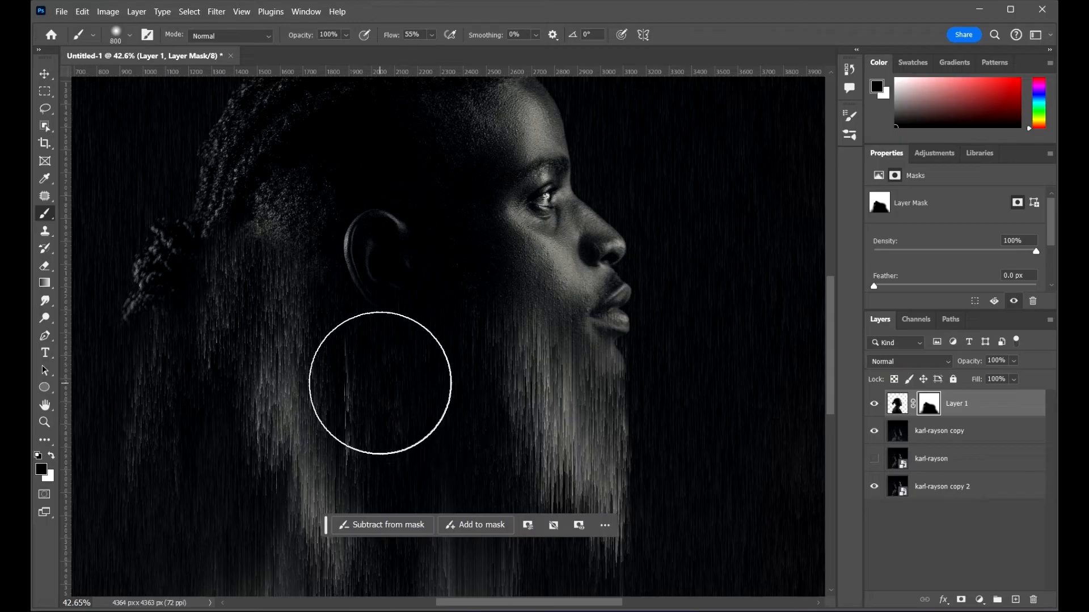
click(378, 383)
click(335, 356)
click(269, 319)
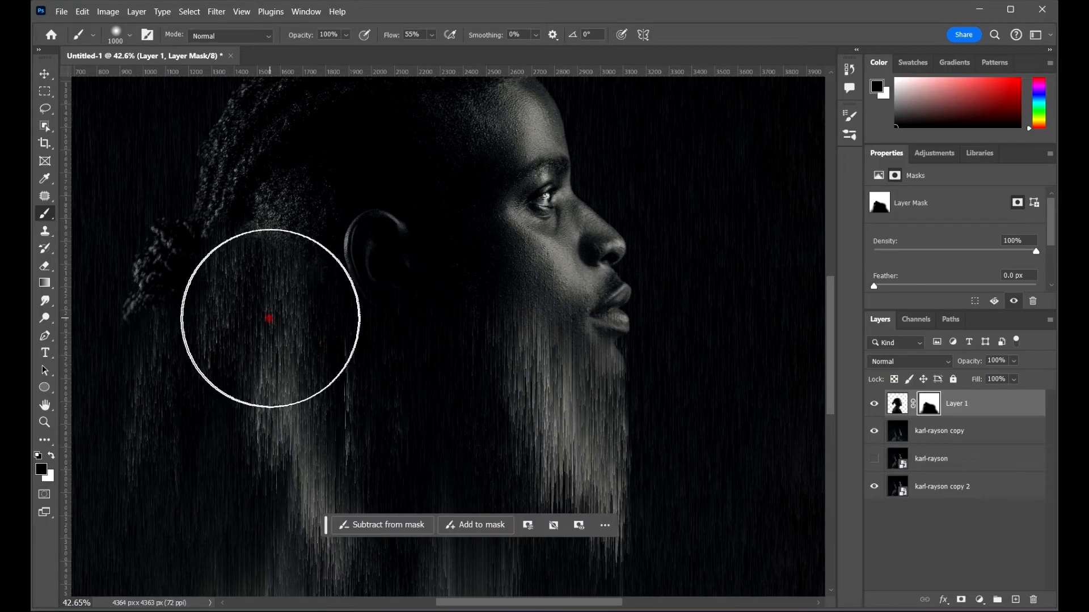
click(243, 298)
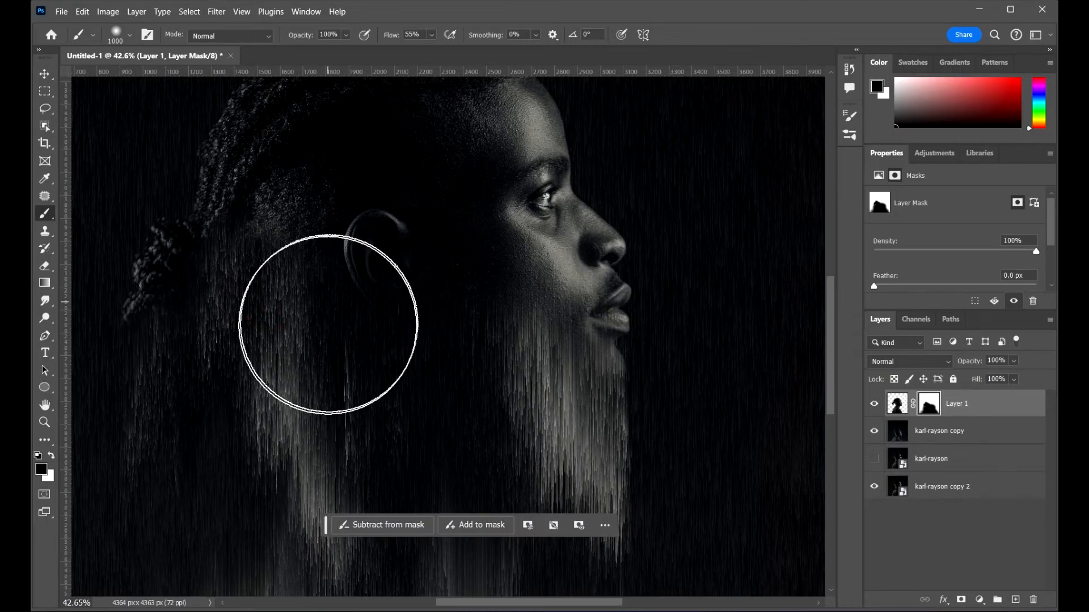
click(362, 367)
click(618, 474)
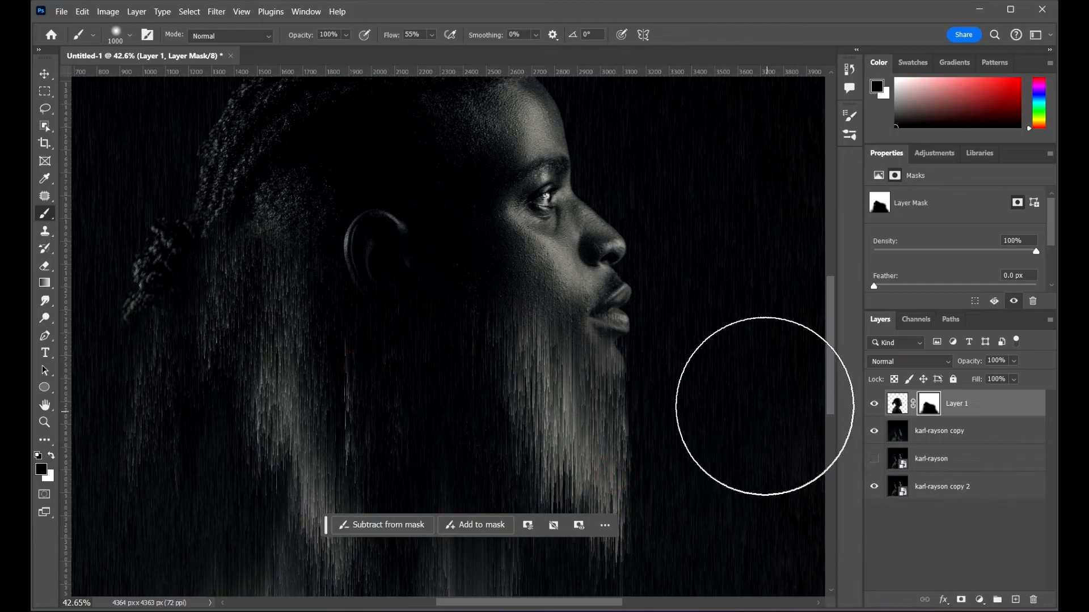
Step: Switch to white, shrink the brush to about 175–300 px, and paint the lips and chin back into the mask
scroll(607, 365, up, 5)
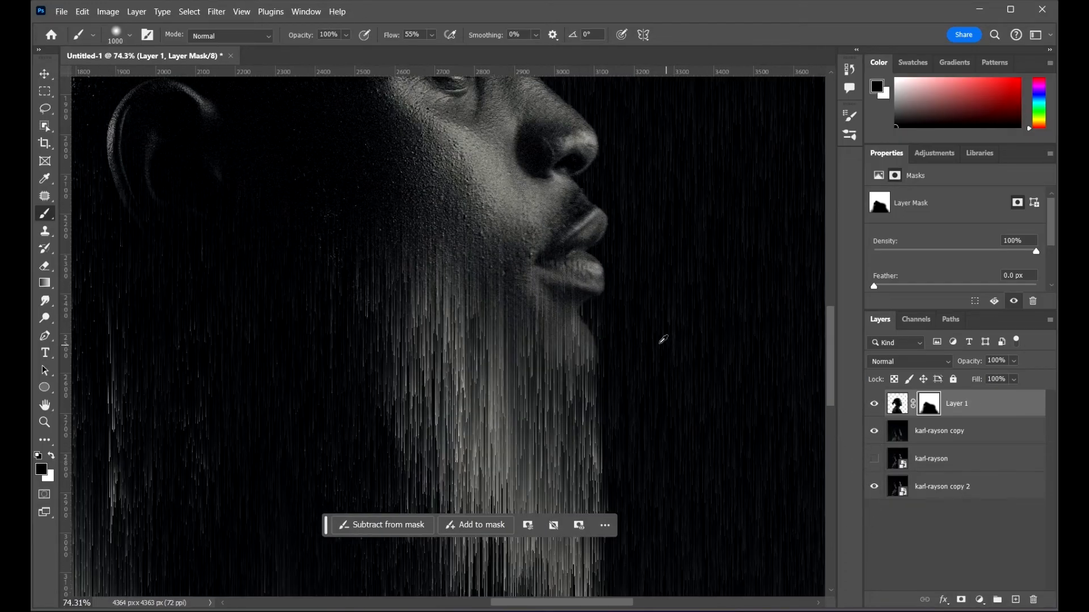
key(bracketleft)
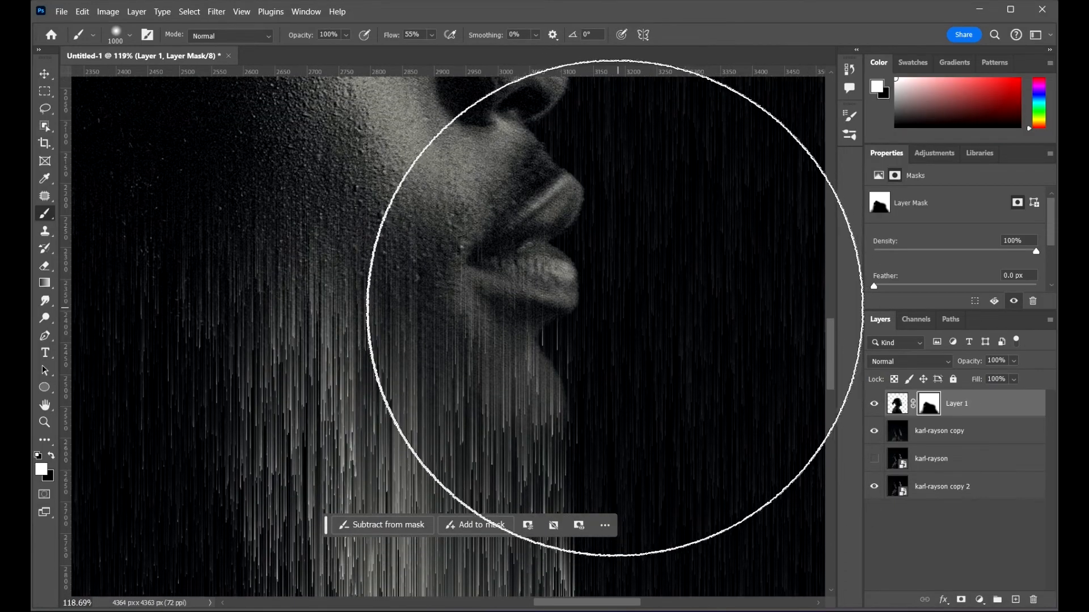
key(x)
key(bracketleft)
key(bracketleft)
key(bracketleft)
key(bracketleft)
key(bracketleft)
key(bracketleft)
key(bracketleft)
key(bracketleft)
key(bracketleft)
scroll(595, 267, up, 1)
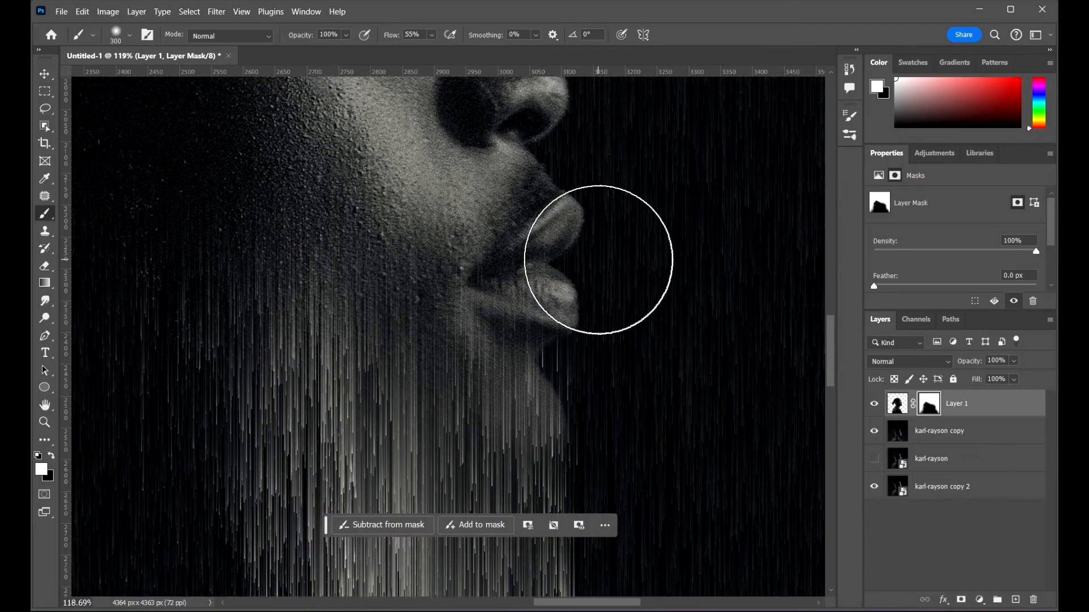
mouse_move(566, 245)
mouse_down()
mouse_move(556, 323)
mouse_move(544, 296)
mouse_move(553, 355)
mouse_move(548, 333)
mouse_move(548, 347)
mouse_move(565, 341)
mouse_move(513, 294)
mouse_move(459, 267)
mouse_move(531, 197)
mouse_move(494, 215)
mouse_up()
drag(376, 219, 583, 387)
drag(668, 326, 593, 276)
mouse_move(646, 205)
mouse_down()
mouse_move(656, 250)
mouse_move(602, 301)
mouse_up()
mouse_move(458, 256)
mouse_down()
mouse_move(537, 245)
mouse_move(489, 215)
mouse_move(463, 213)
mouse_up()
scroll(564, 174, down, 4)
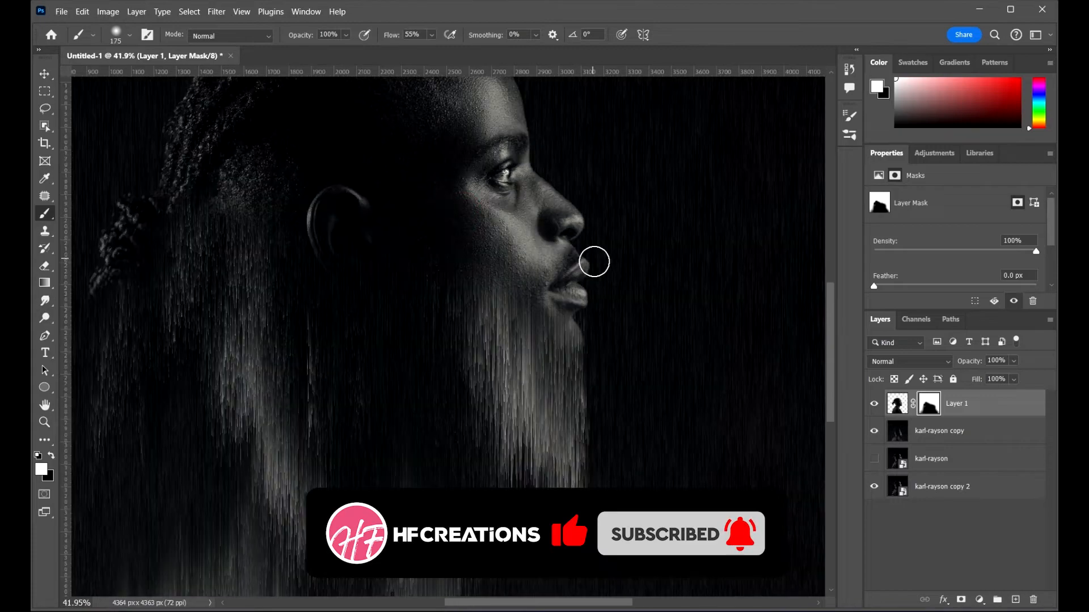
scroll(561, 288, up, 6)
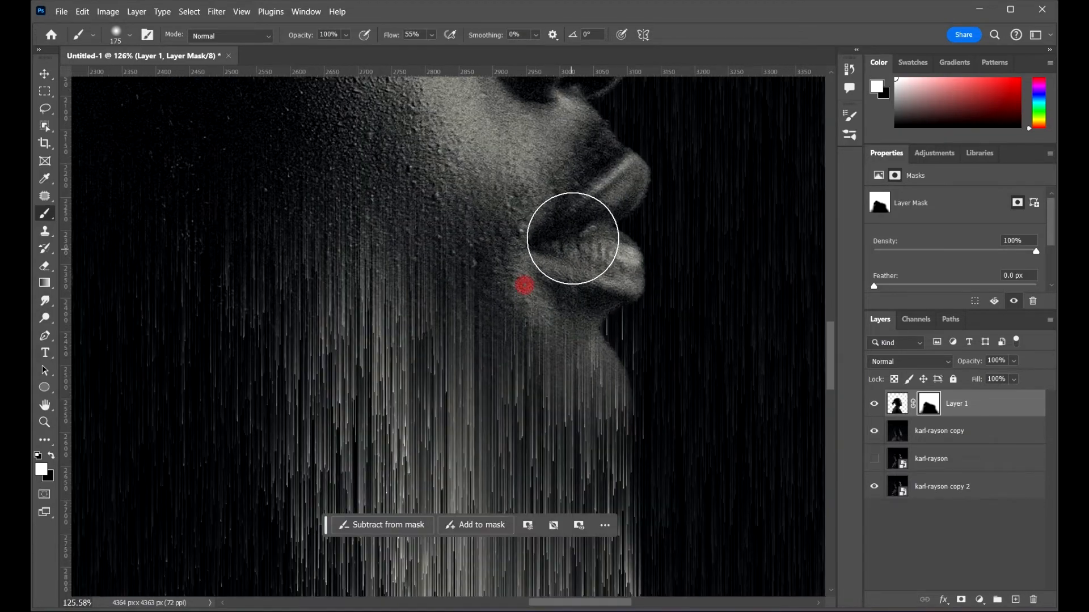
scroll(595, 274, down, 8)
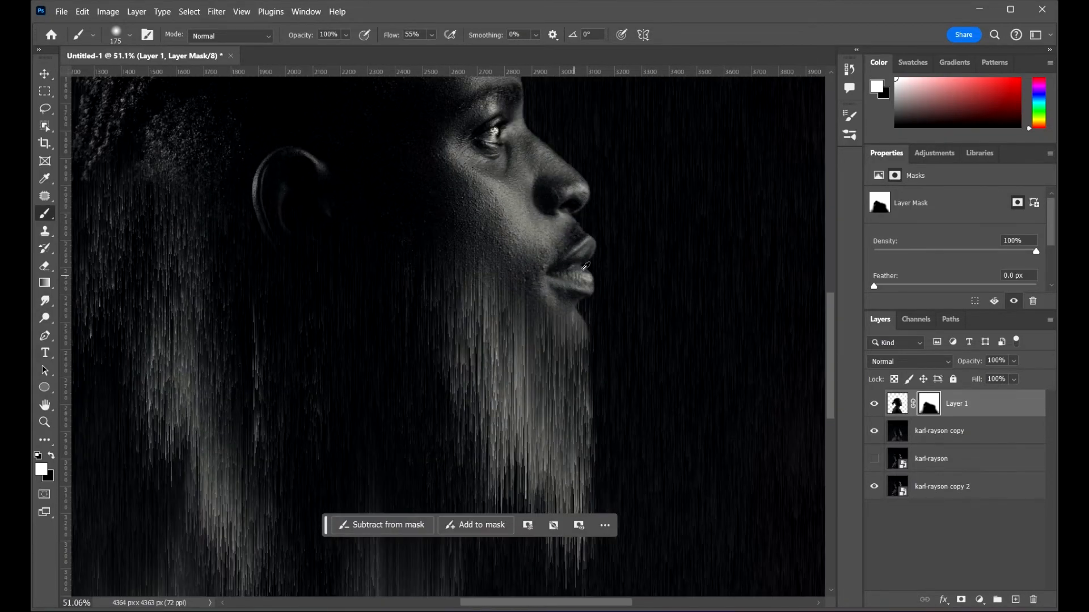
scroll(596, 274, down, 2)
Step: Switch to the Move tool, select Layer 1 and duplicate it
key(v)
click(747, 236)
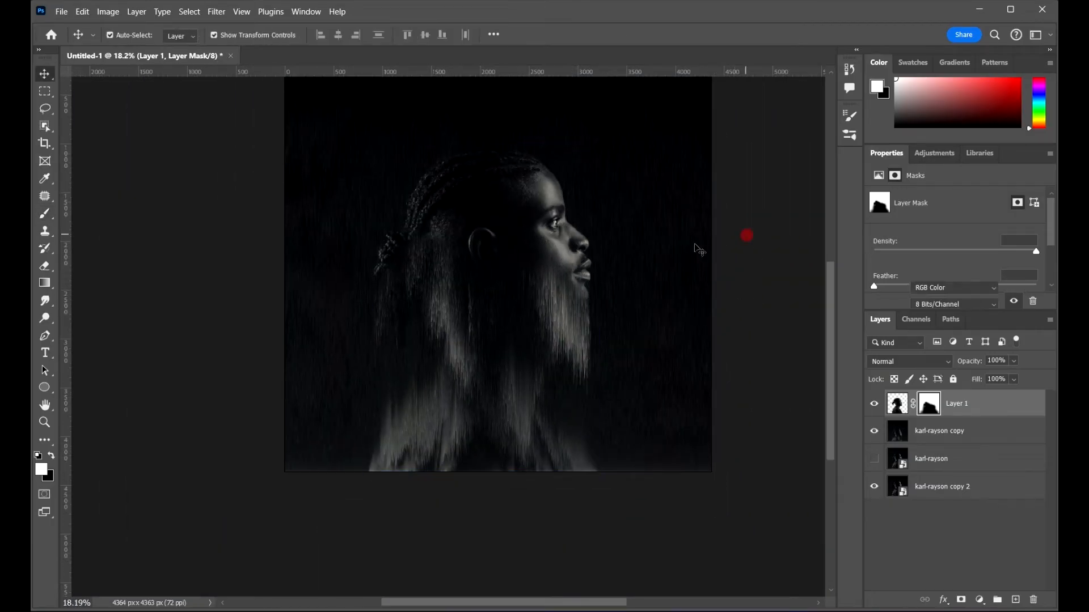
drag(614, 264, 628, 305)
scroll(549, 264, up, 2)
drag(543, 254, 511, 250)
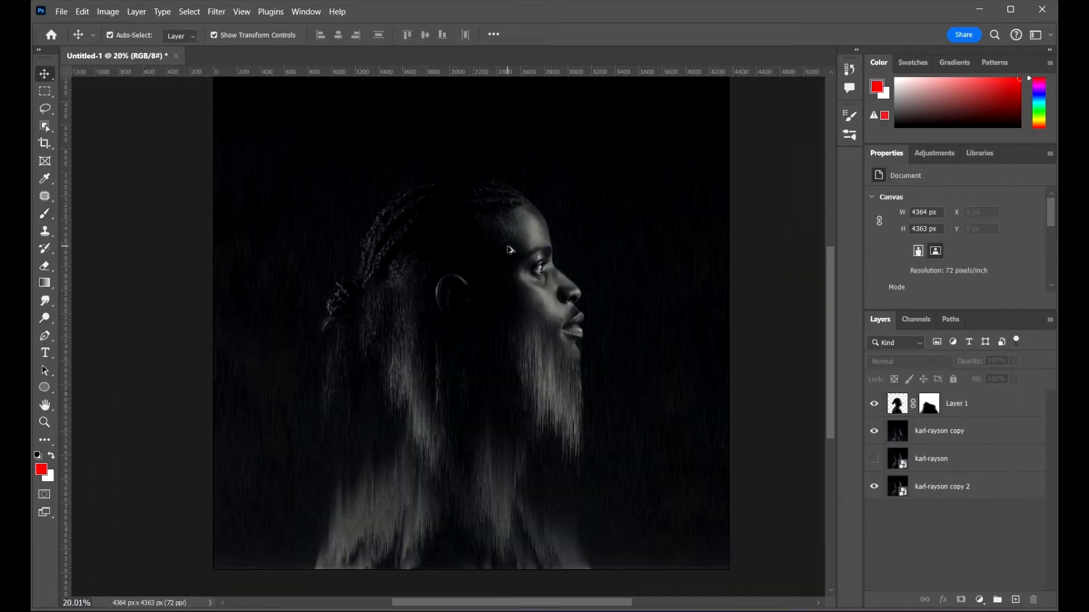
scroll(511, 251, down, 1)
drag(581, 261, 578, 300)
click(1028, 406)
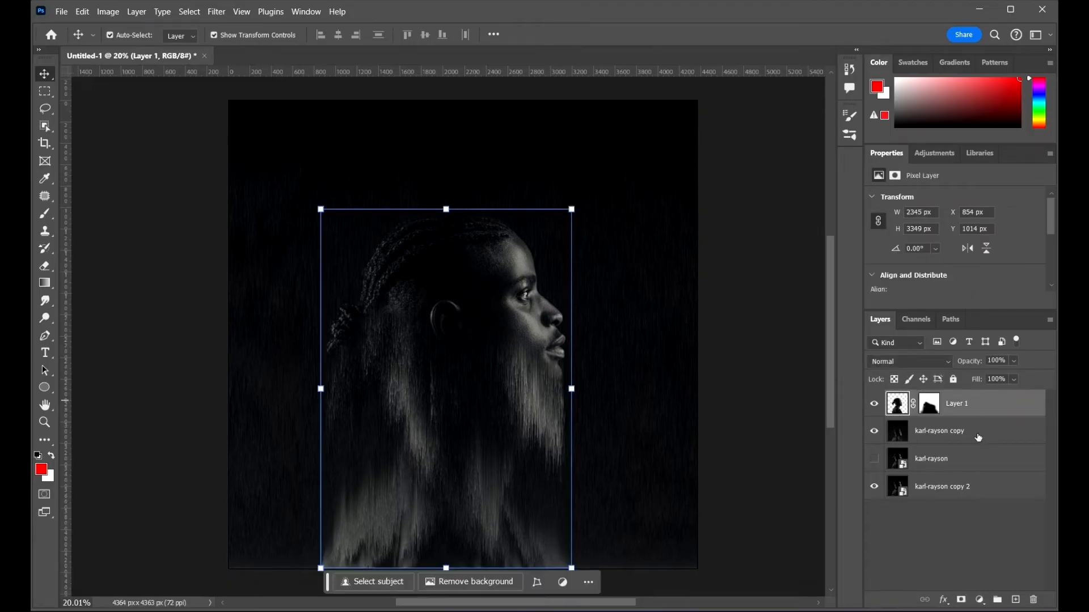
key(ctrl+j)
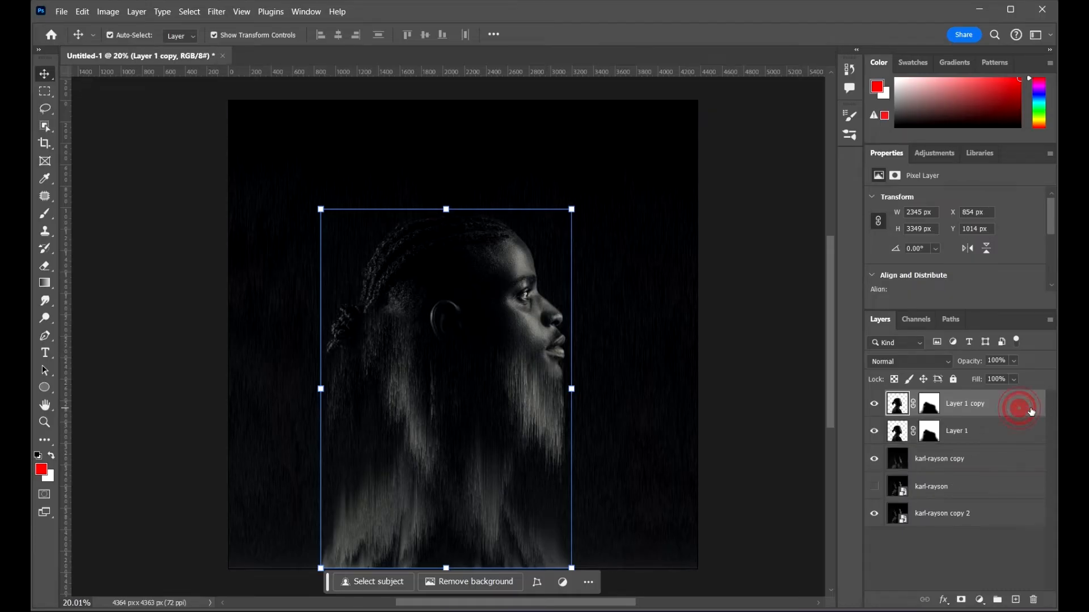
Step: Open the duplicate's blending options and uncheck the G and B channels so only red remains
drag(560, 70, 687, 75)
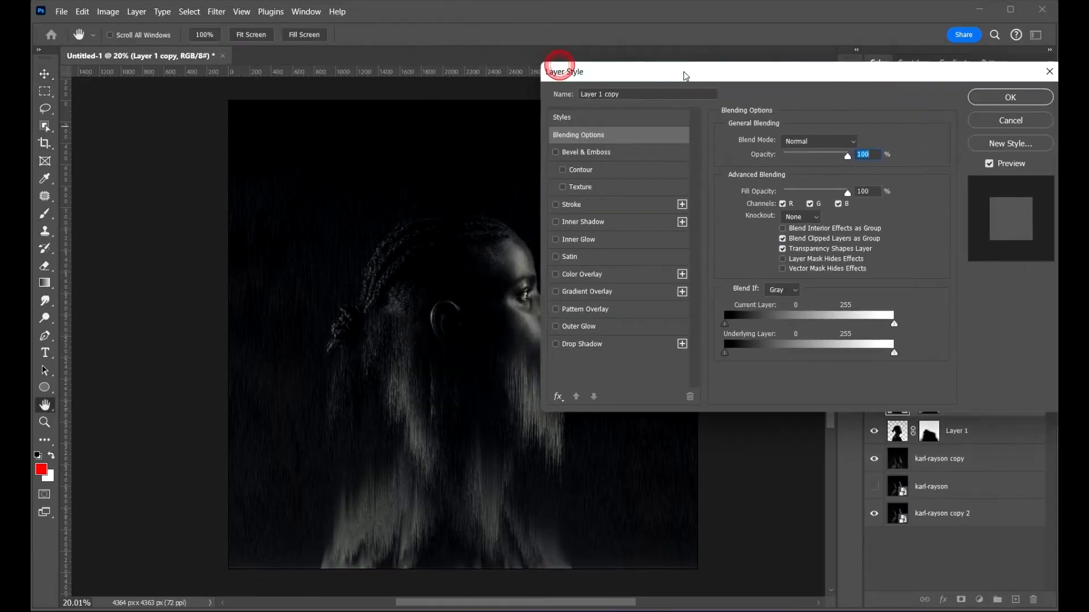
click(810, 204)
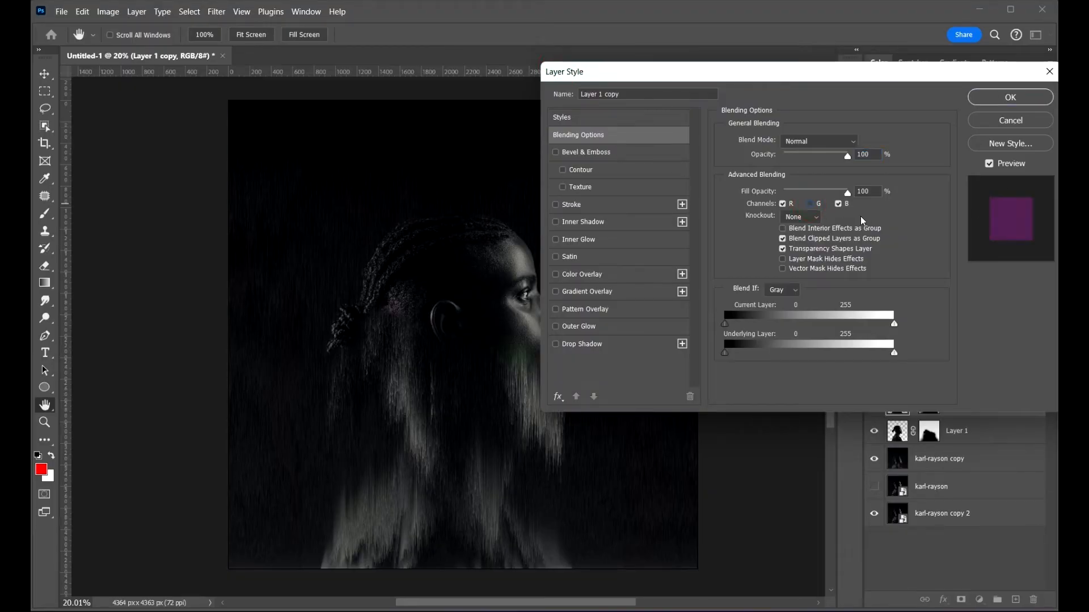
click(839, 204)
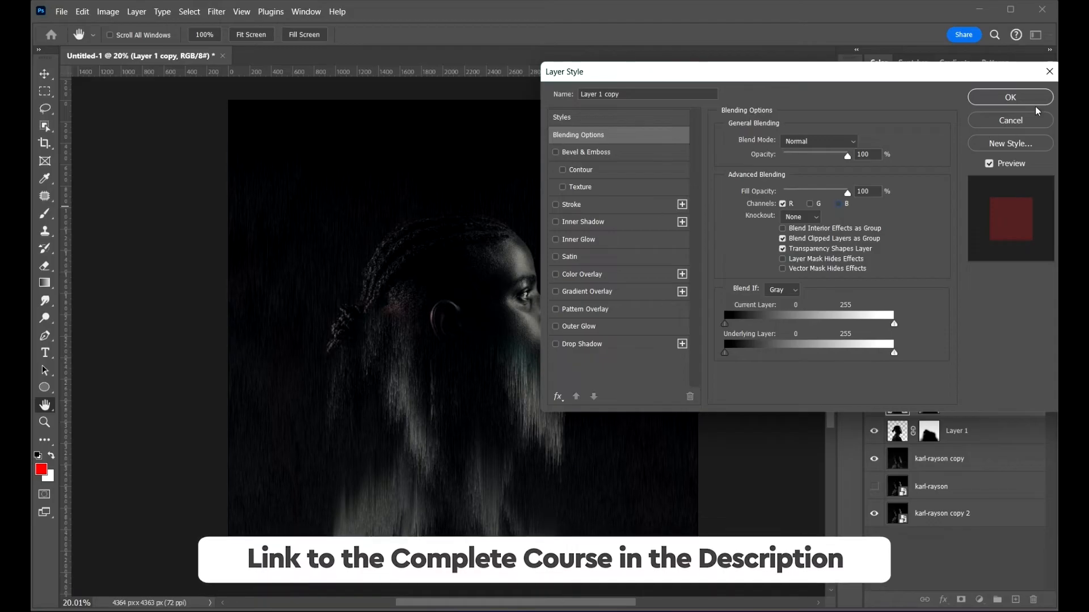
click(1011, 98)
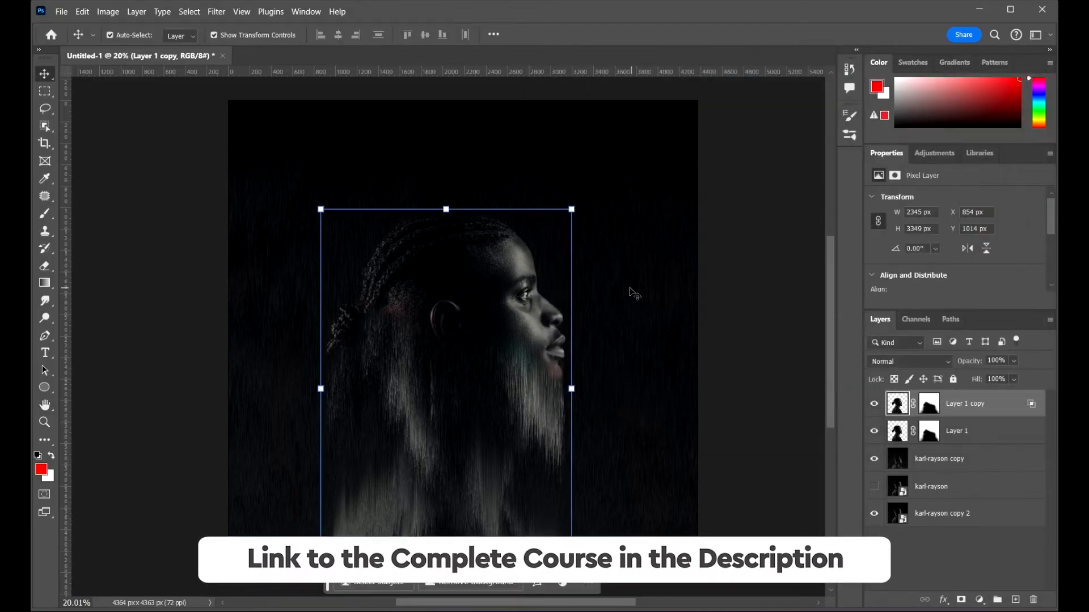
Step: Nudge the red-channel Layer 1 copy right by about 32 px to offset it from the original
scroll(549, 287, up, 5)
scroll(496, 330, down, 1)
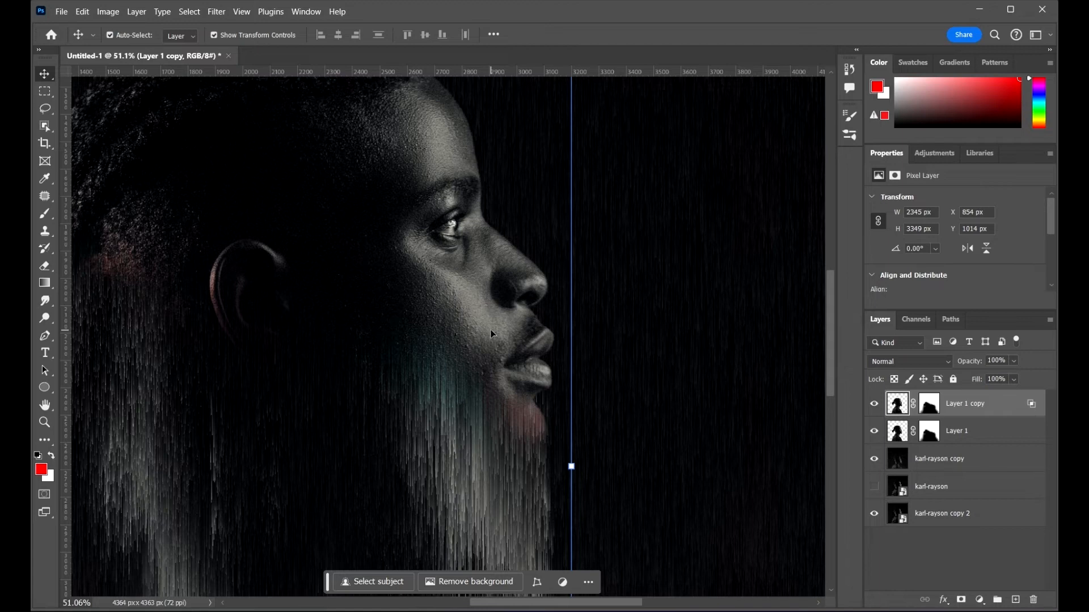
key(Right)
key(Right)
key(Right)
key(Right)
key(Right)
key(Right)
key(Right)
key(Right)
key(Right)
key(Right)
key(Right)
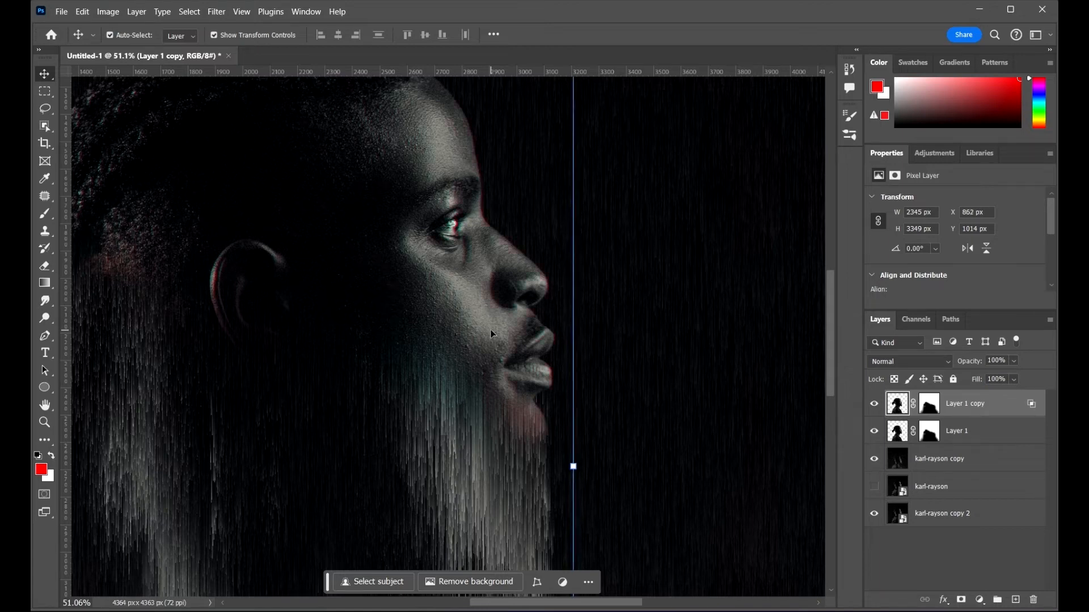
key(Right)
key(Right)
key(Right)
key(Right)
key(Right)
key(Right)
key(Right)
key(Right)
key(Right)
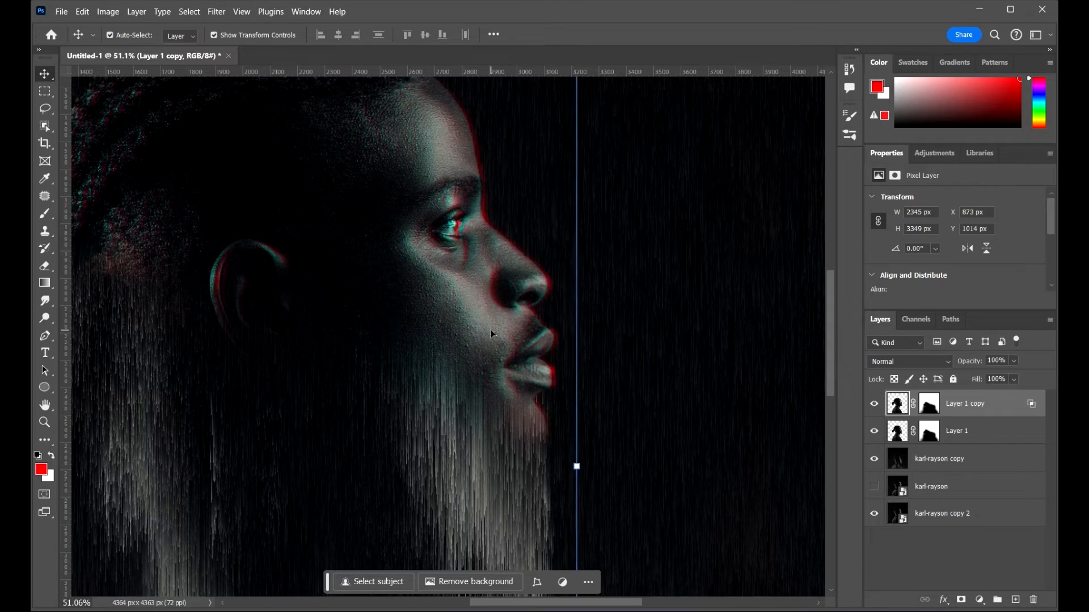
key(Right)
key(Right)
key(Right)
key(Right)
key(Right)
key(Right)
key(Right)
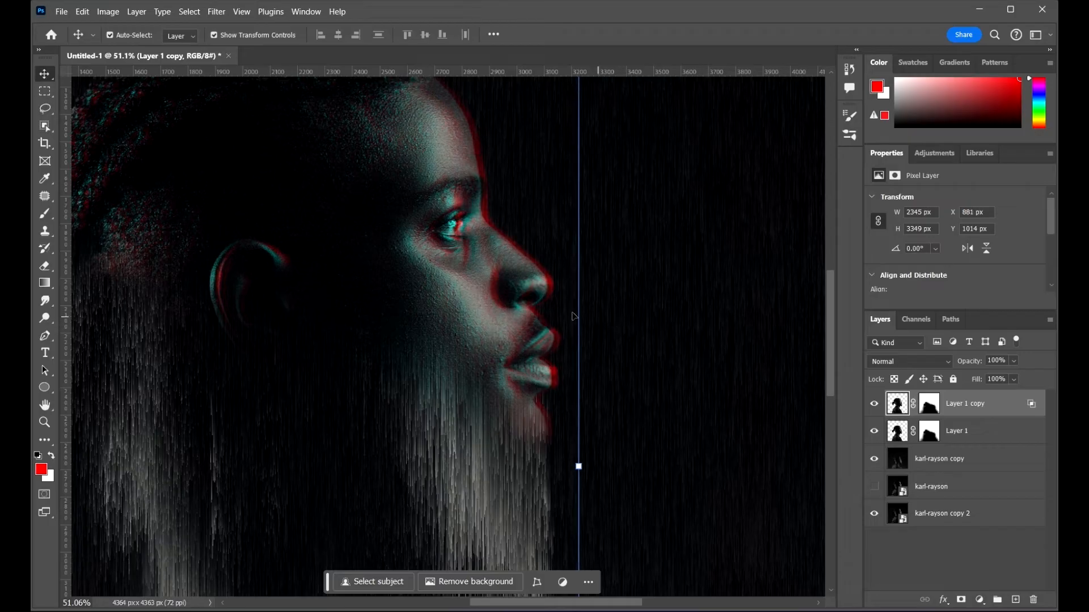
key(Right)
scroll(539, 264, up, 2)
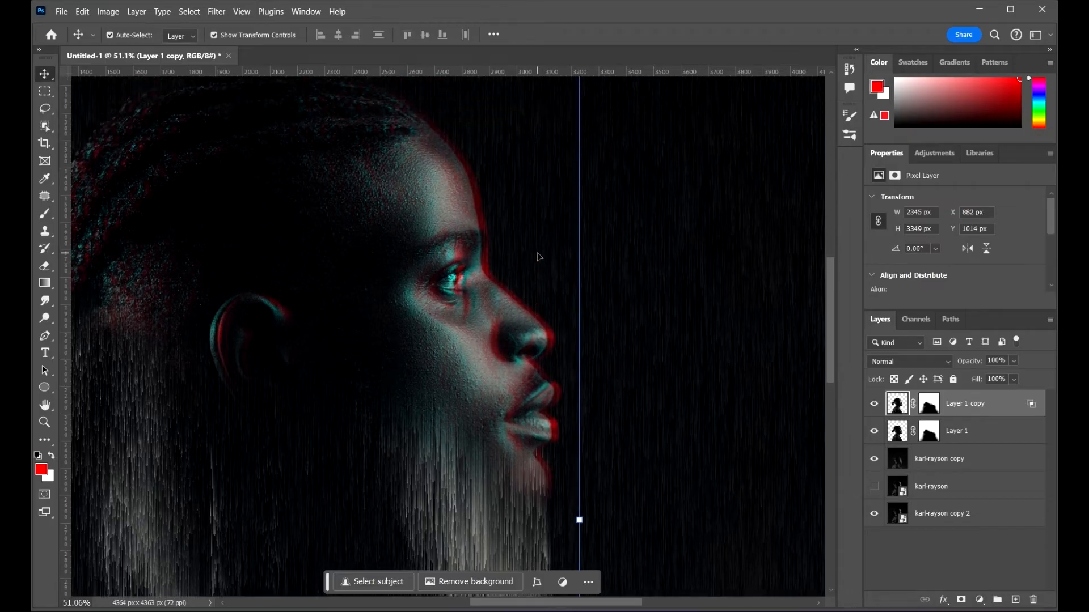
key(Left)
key(Left)
key(Right)
scroll(542, 254, down, 6)
scroll(534, 283, up, 6)
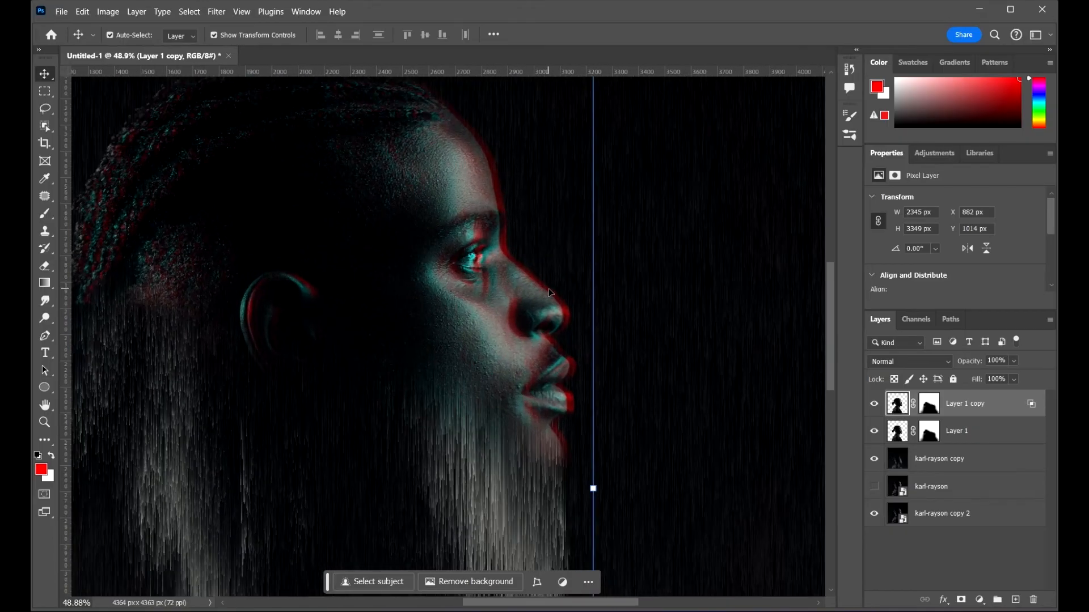
key(Right)
key(Right)
key(Right)
key(Right)
scroll(567, 295, down, 4)
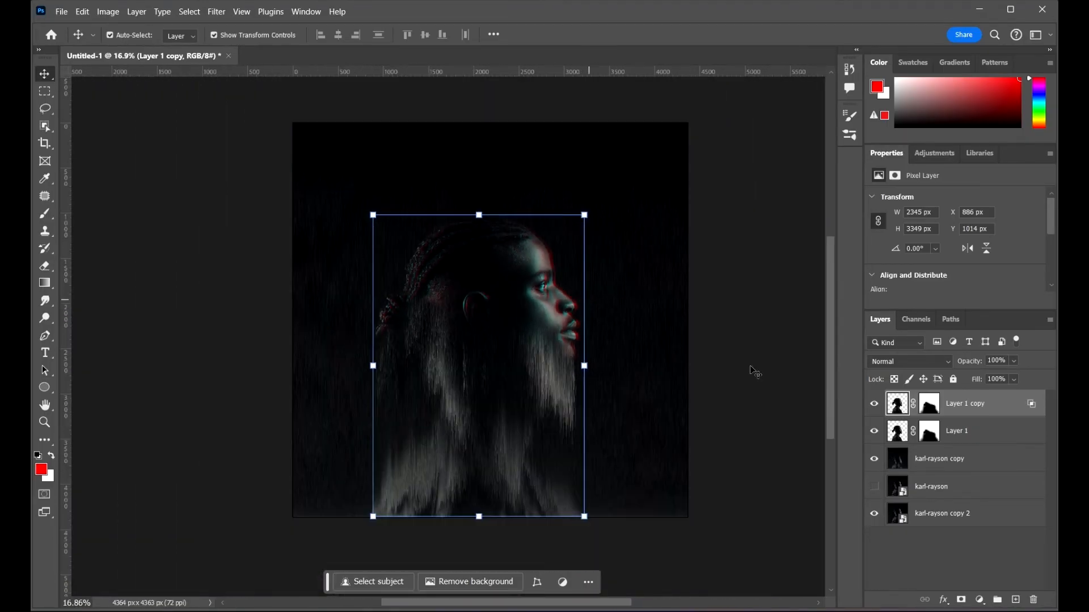
Step: Select the karl-rayson copy layer and duplicate it
click(754, 371)
scroll(613, 391, up, 1)
click(1005, 466)
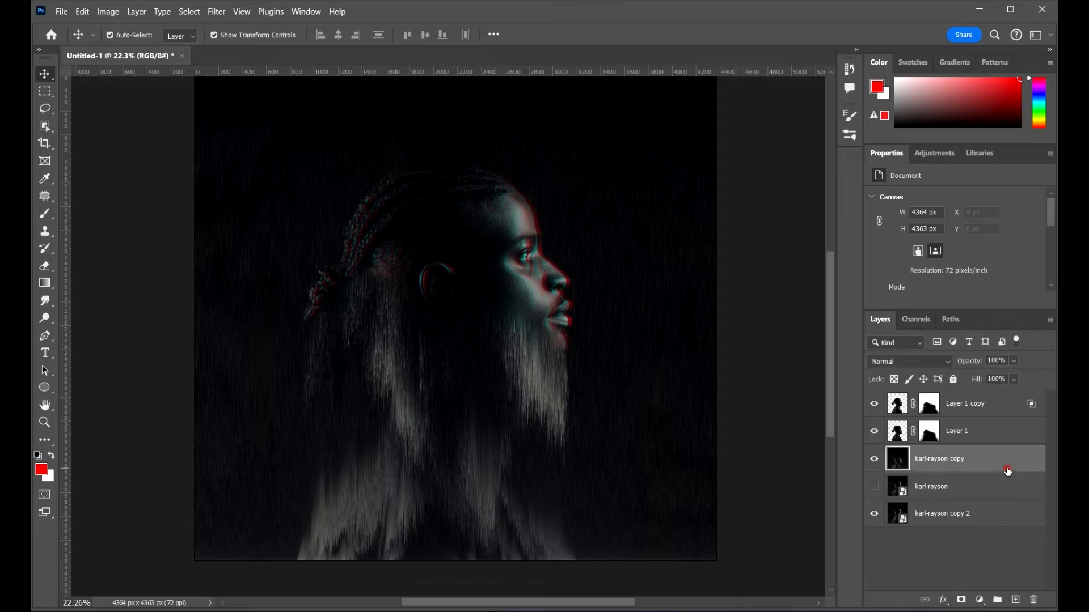
key(ctrl+j)
Step: Set the new karl-rayson copy 3 layer's blending channels to red only by unchecking G and B
double_click(1039, 458)
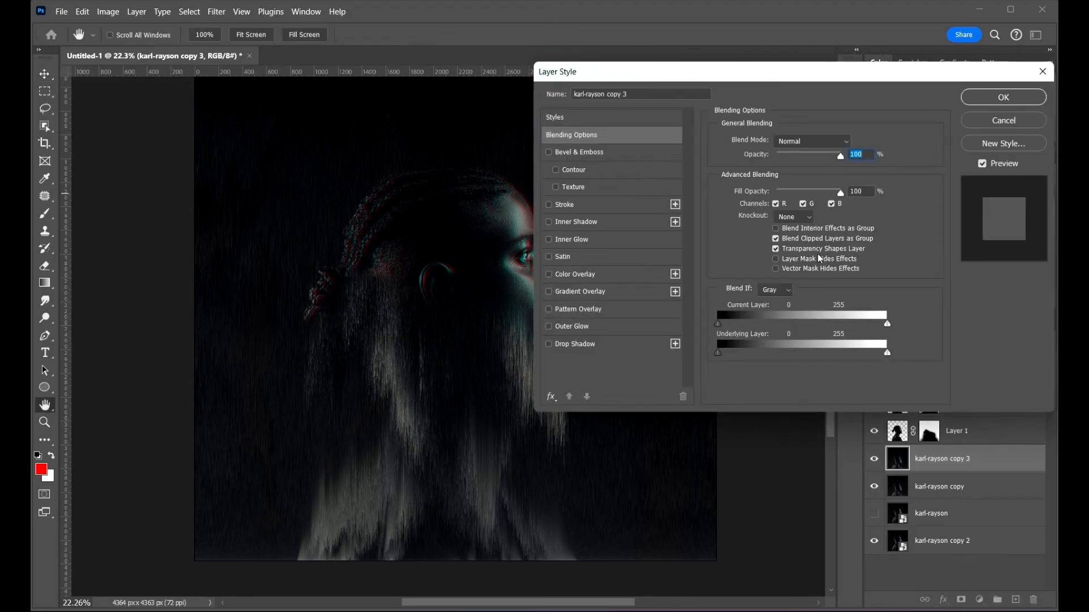
click(803, 204)
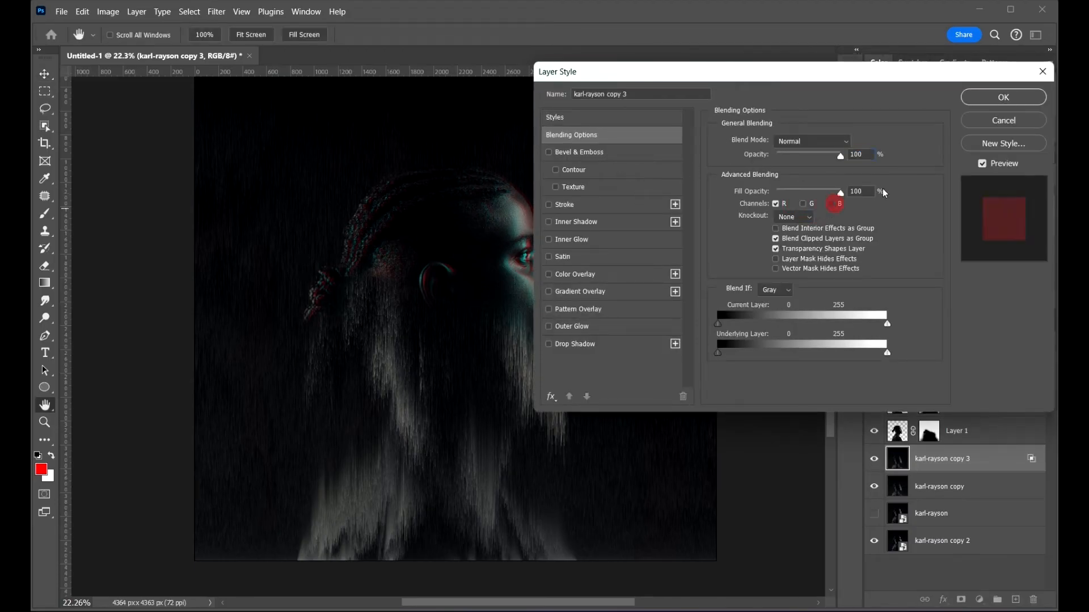
click(988, 98)
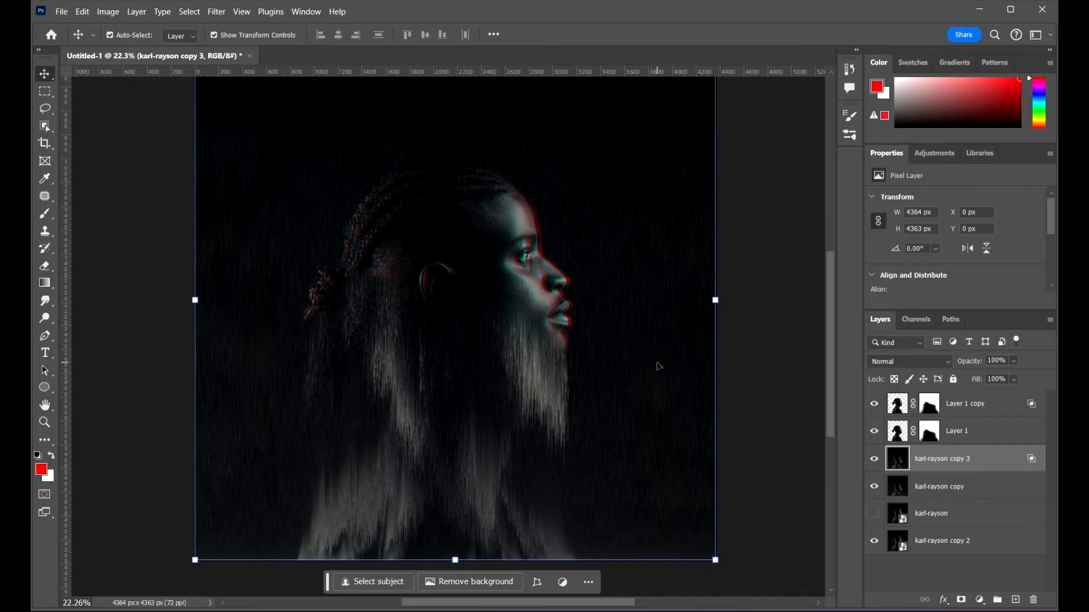
Step: Nudge karl-rayson copy 3 right to about 38 px and fit the canvas on screen
key(Right)
key(Right)
key(Right)
key(Right)
key(Right)
key(Right)
key(Right)
key(Right)
key(Right)
key(Right)
key(Right)
key(Right)
key(Right)
key(Right)
key(Right)
key(Right)
key(Right)
key(Right)
key(Right)
key(Right)
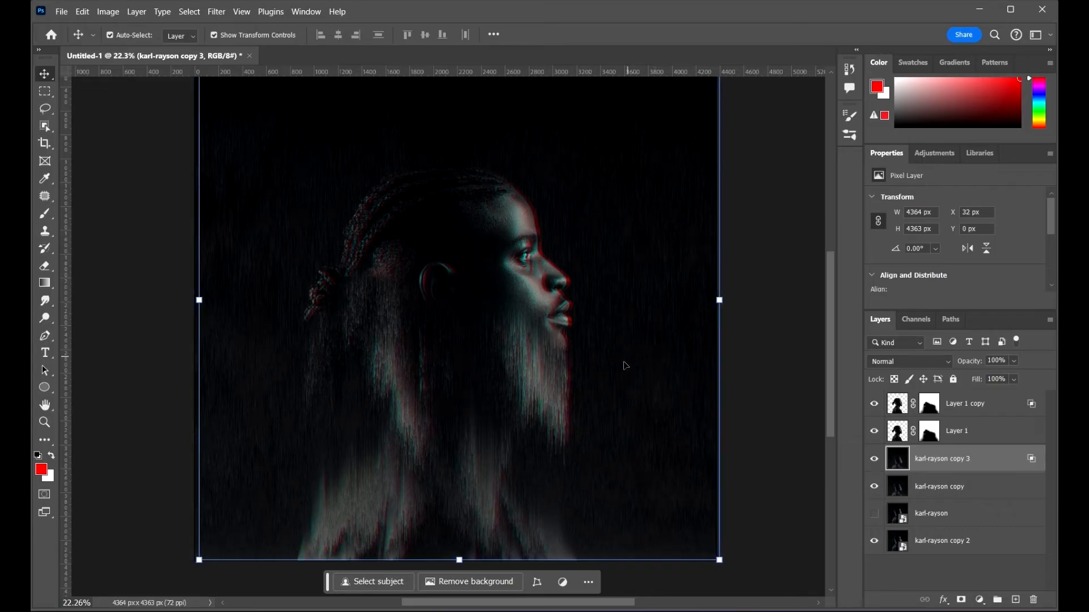
scroll(625, 365, up, 5)
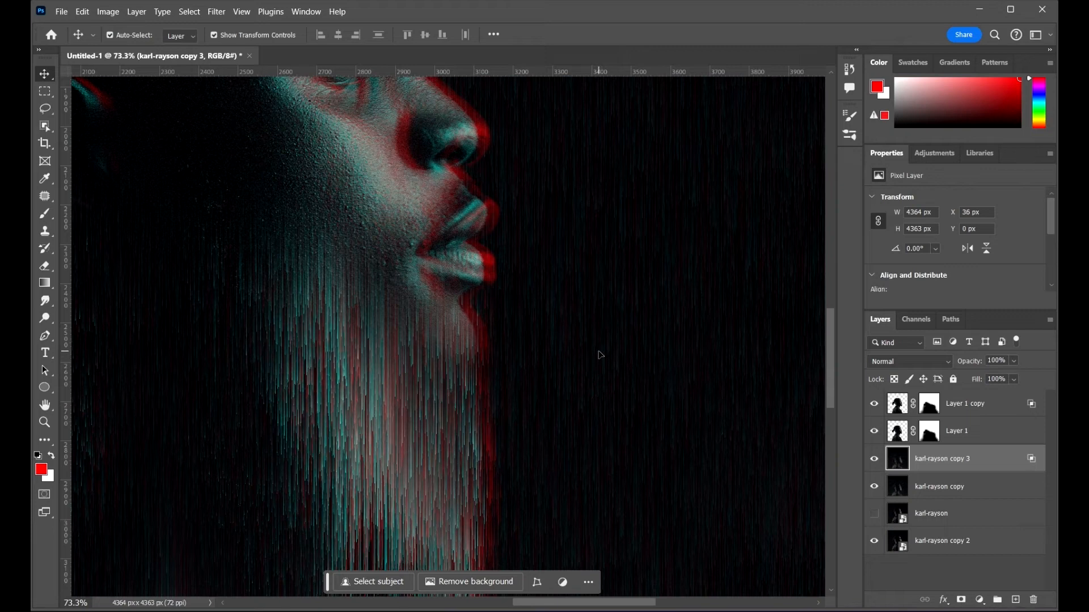
key(ctrl+0)
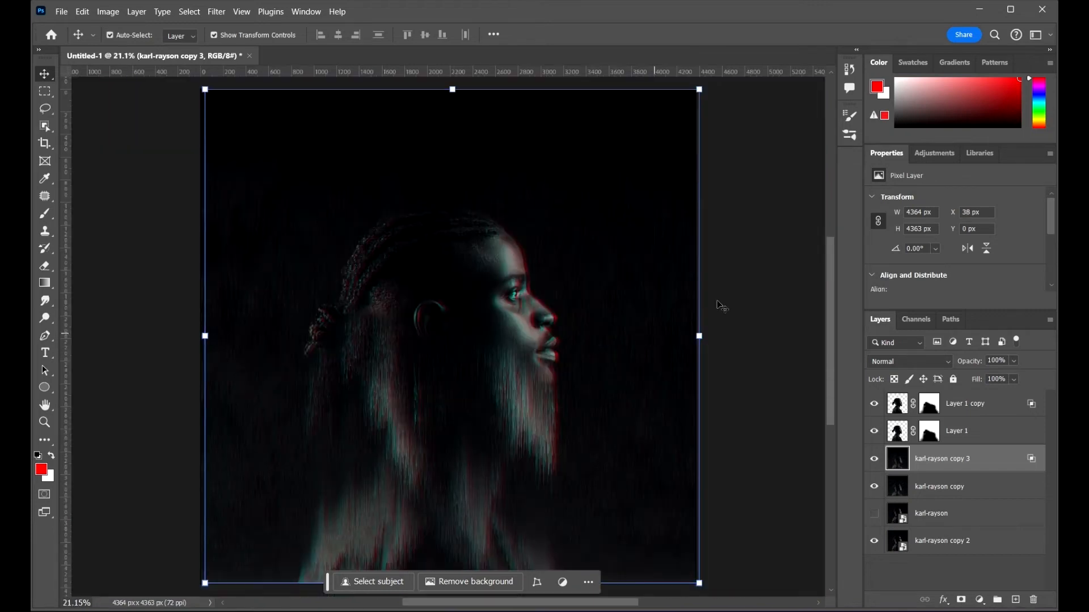
Step: Duplicate karl-rayson copy 3 and scale the new karl-rayson copy 4 up to about 124% with Free Transform
click(770, 242)
scroll(569, 232, down, 2)
scroll(502, 403, up, 3)
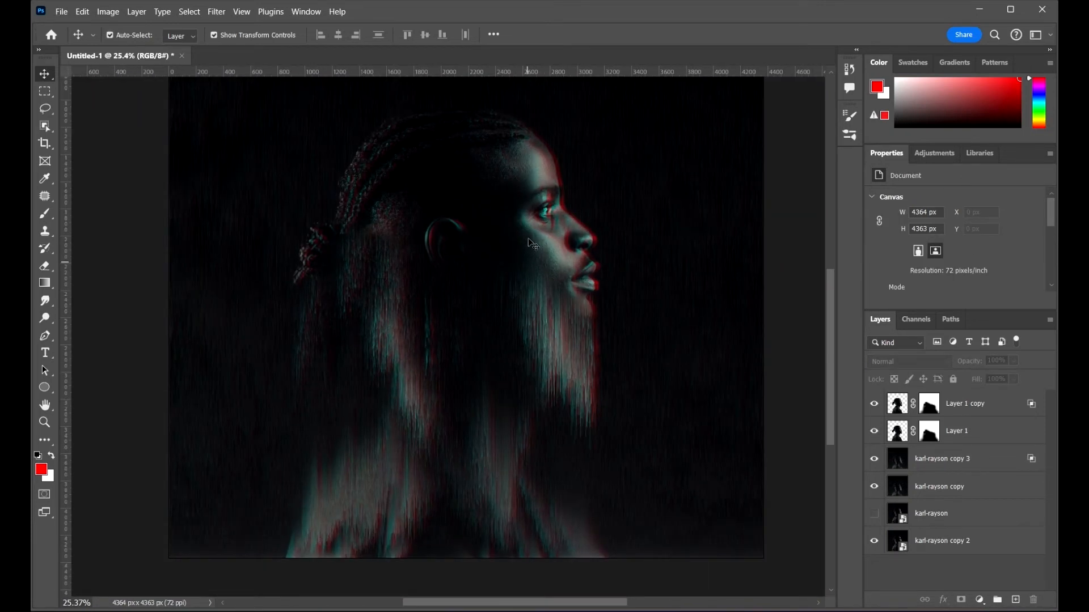
scroll(531, 244, up, 2)
scroll(531, 222, down, 5)
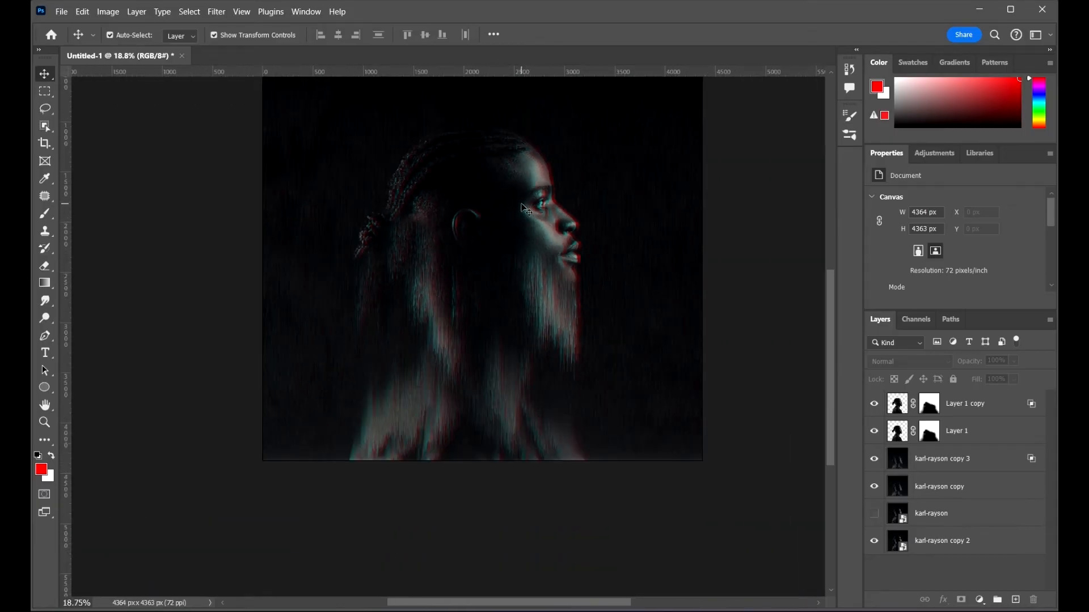
drag(564, 225, 565, 303)
scroll(566, 378, up, 1)
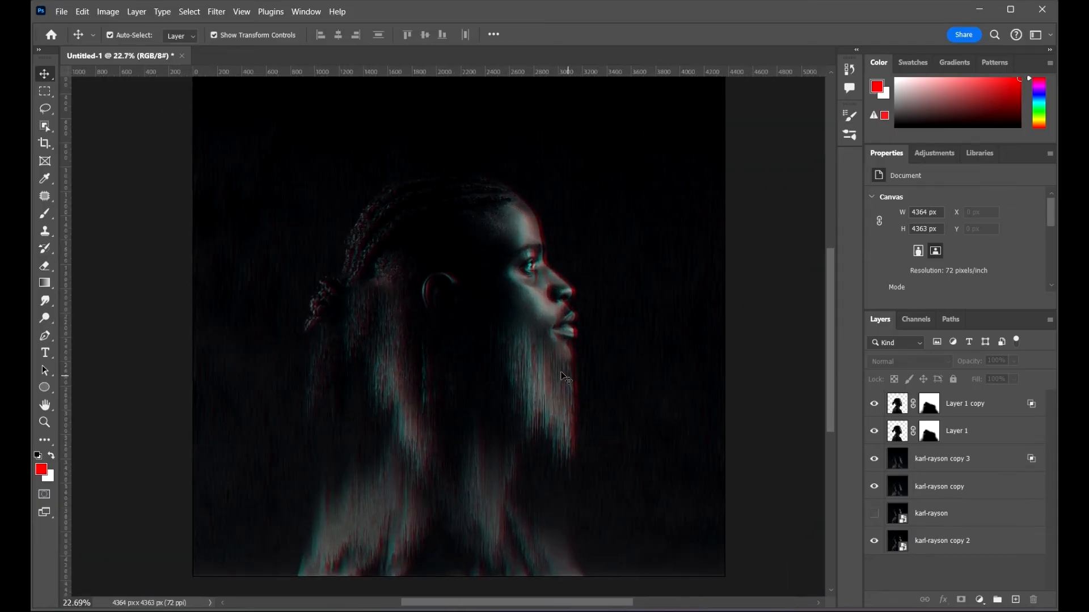
click(976, 457)
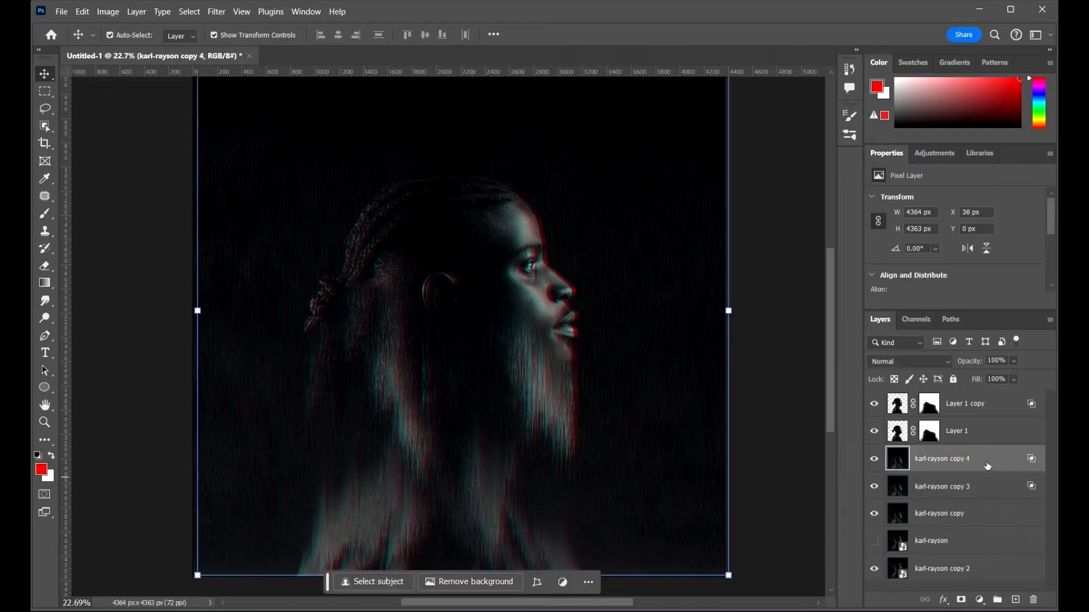
drag(735, 303, 795, 340)
scroll(772, 320, down, 2)
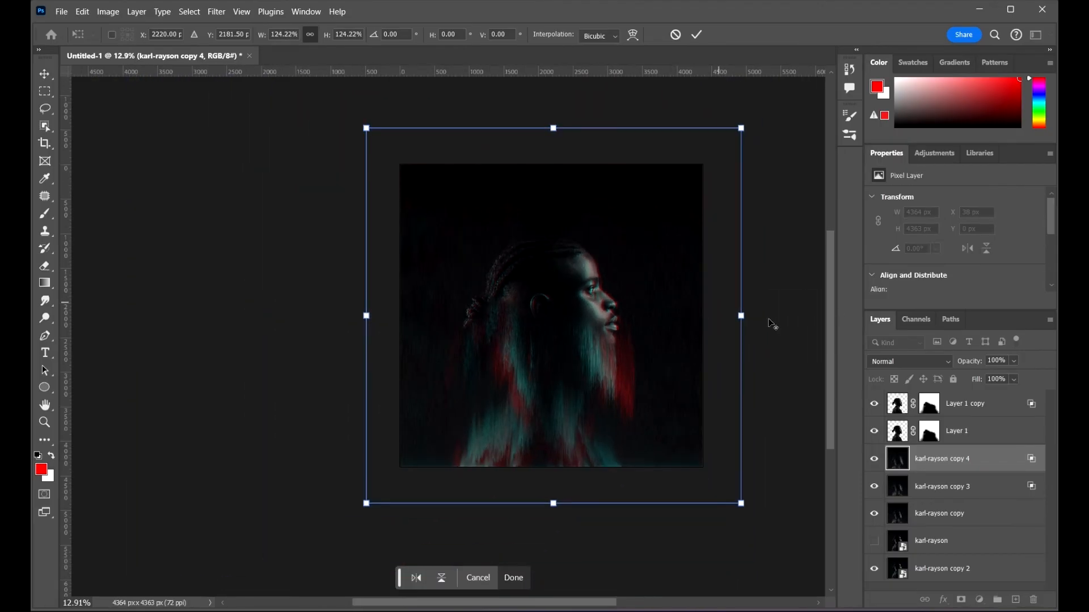
Step: Set karl-rayson copy 4's blend mode to Color Dodge
key(alt+space)
click(720, 357)
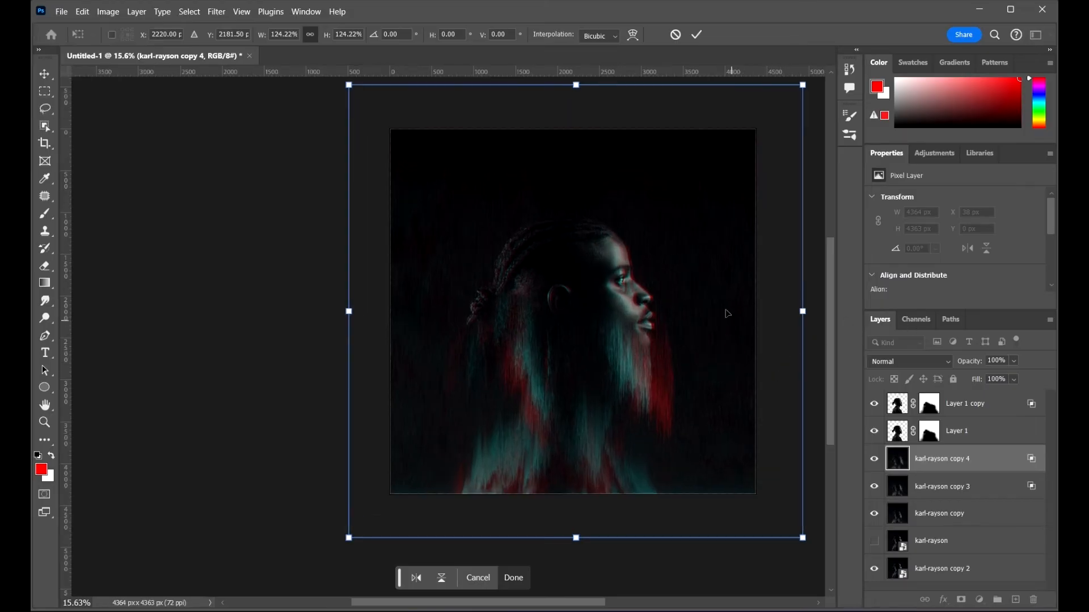
drag(705, 277, 594, 262)
scroll(565, 275, up, 2)
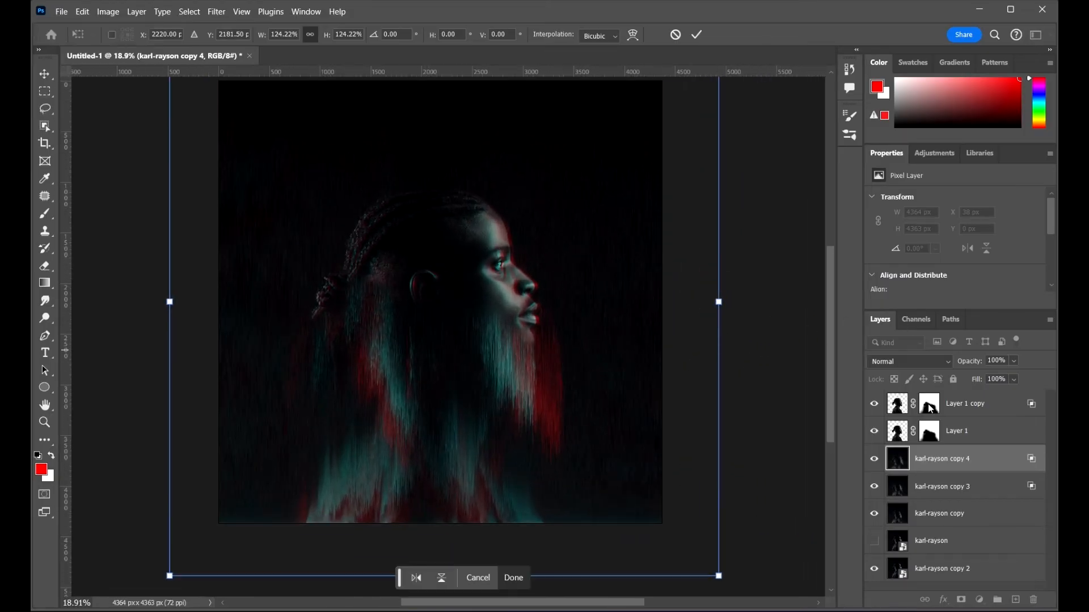
click(907, 363)
click(886, 264)
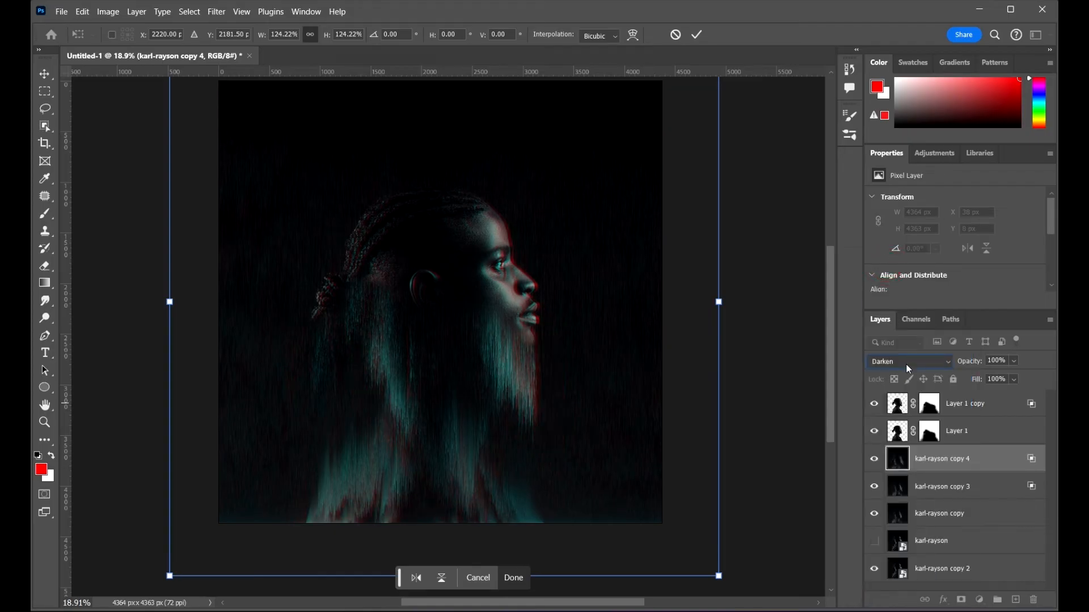
scroll(906, 364, down, 1)
scroll(907, 364, down, 2)
scroll(901, 367, down, 2)
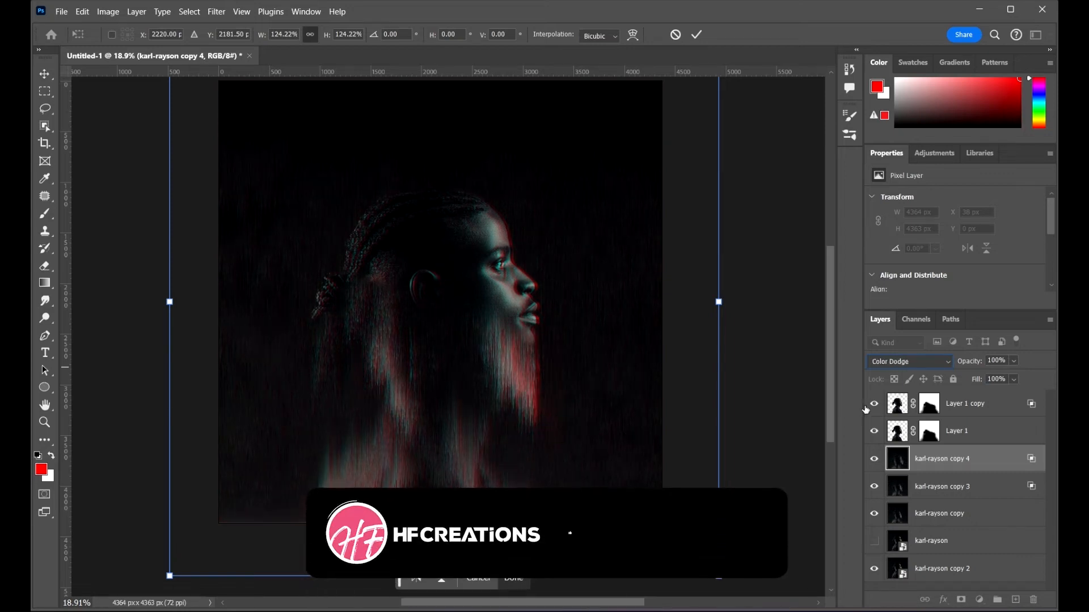
Step: Apply the transform and lower karl-rayson copy 4's opacity to 33%
click(873, 461)
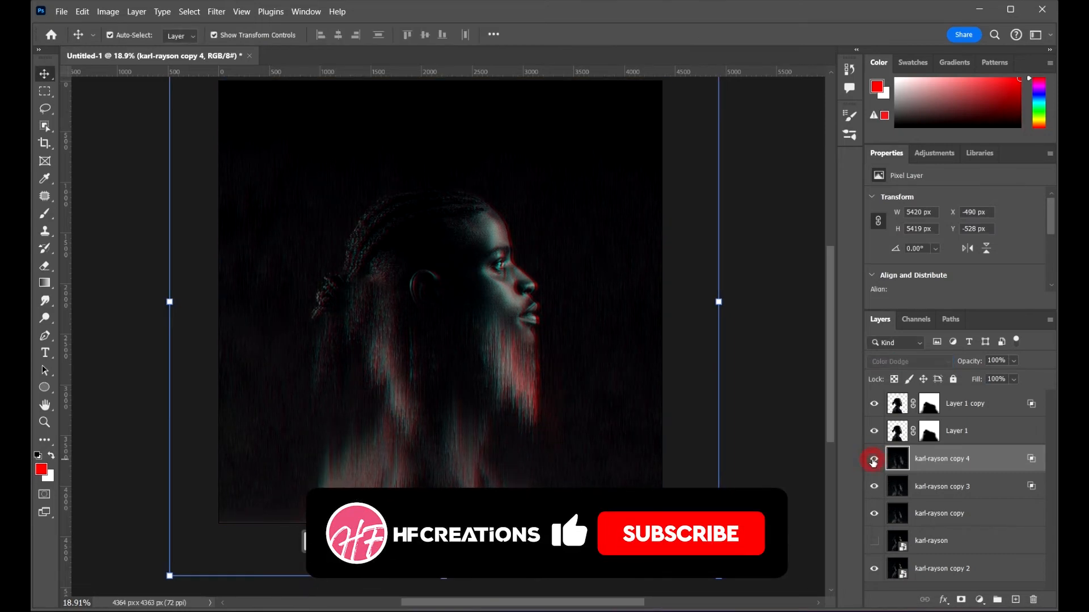
click(875, 460)
click(876, 461)
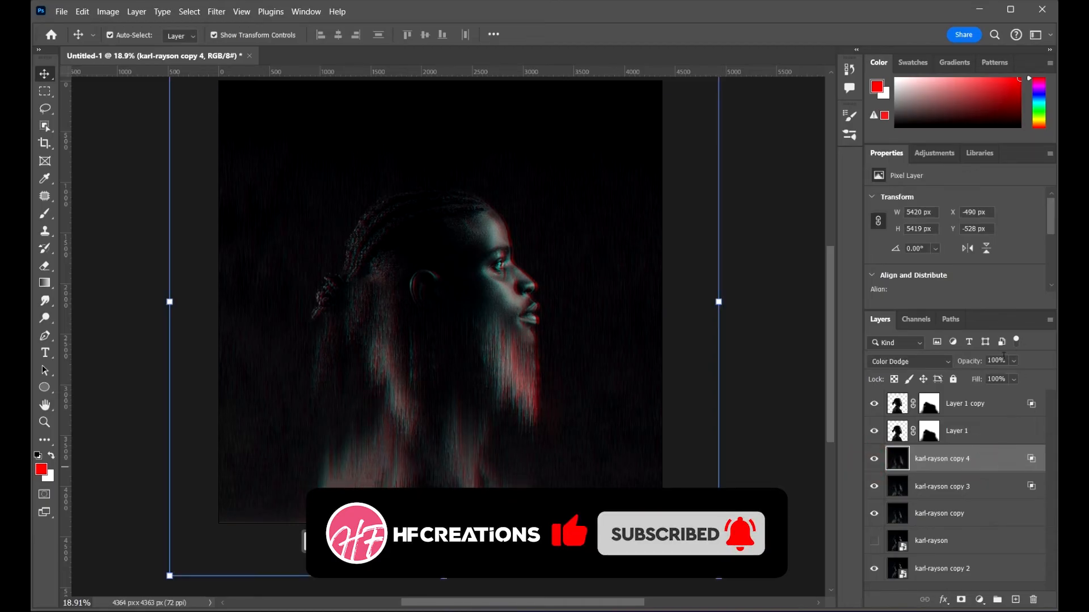
drag(1014, 361, 992, 381)
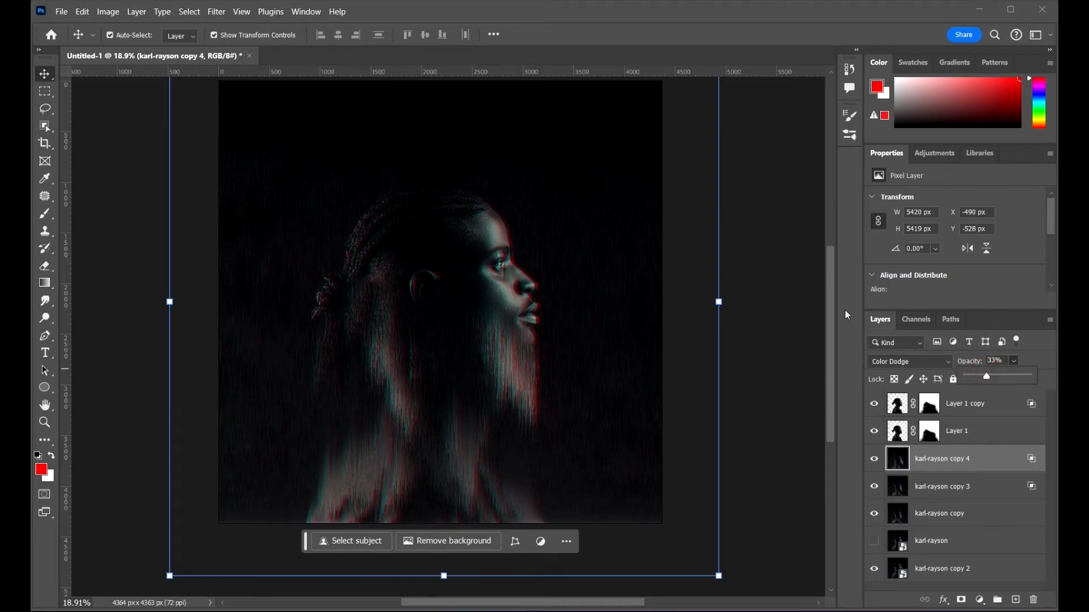
Step: Add a text layer reading GLITCH over the portrait with the Type tool
click(765, 240)
drag(781, 292, 783, 328)
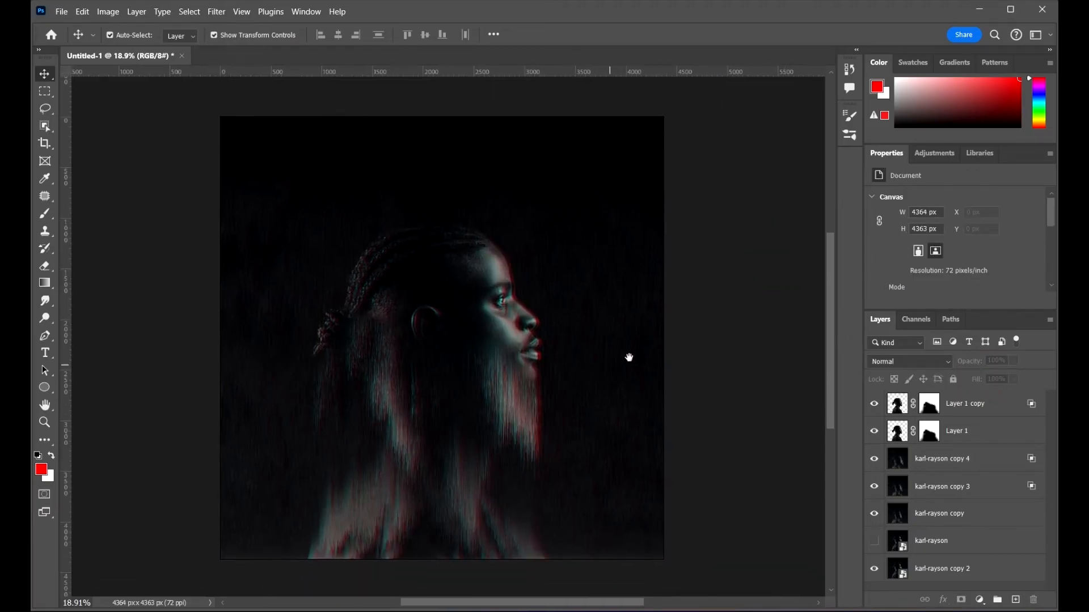
scroll(630, 358, up, 1)
scroll(634, 341, down, 2)
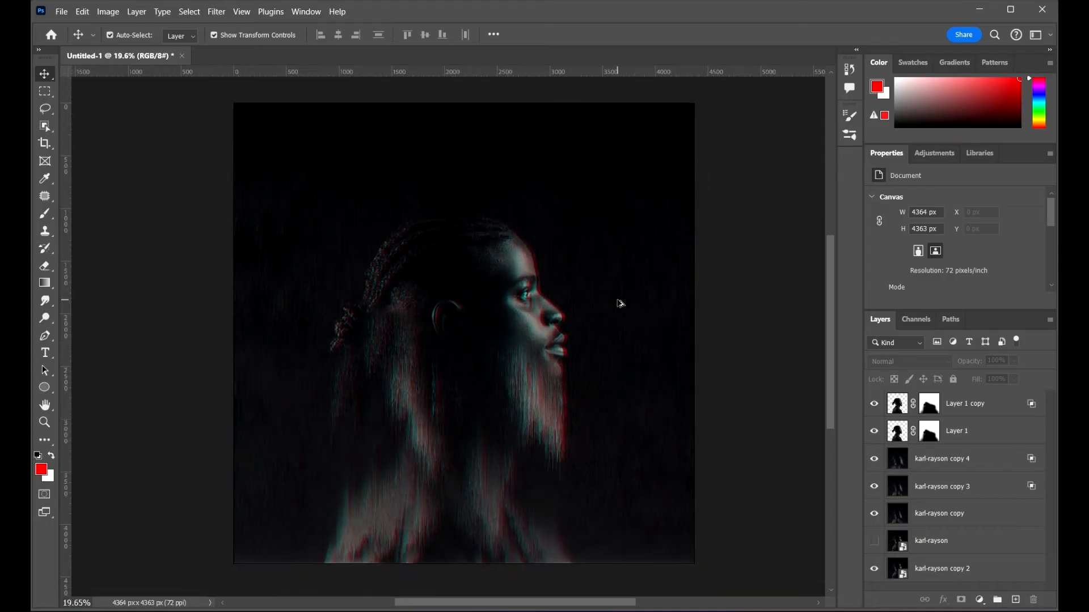
click(46, 353)
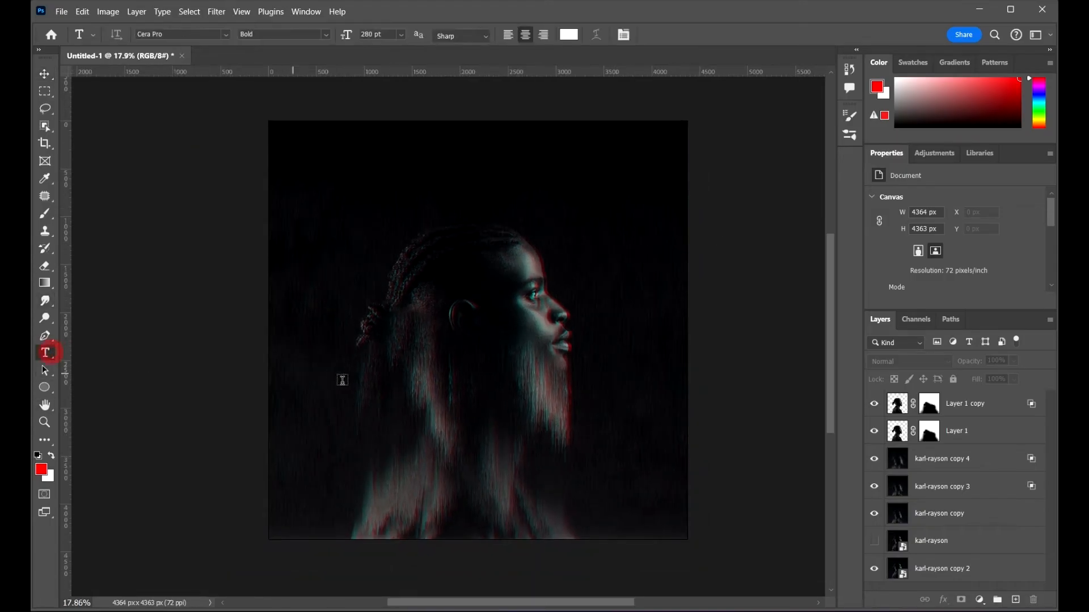
click(433, 351)
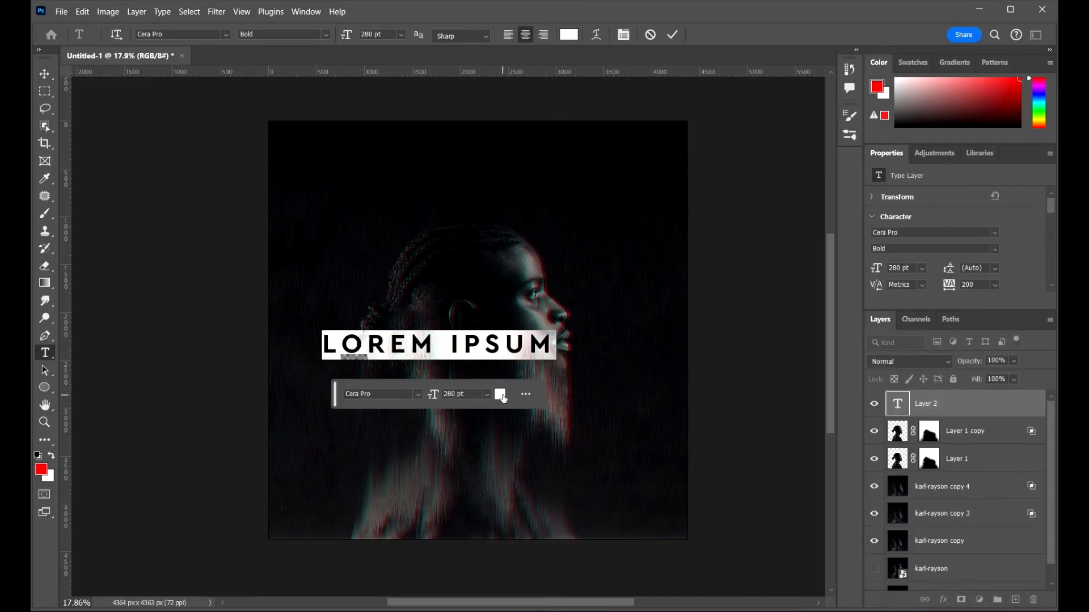
text(GLI)
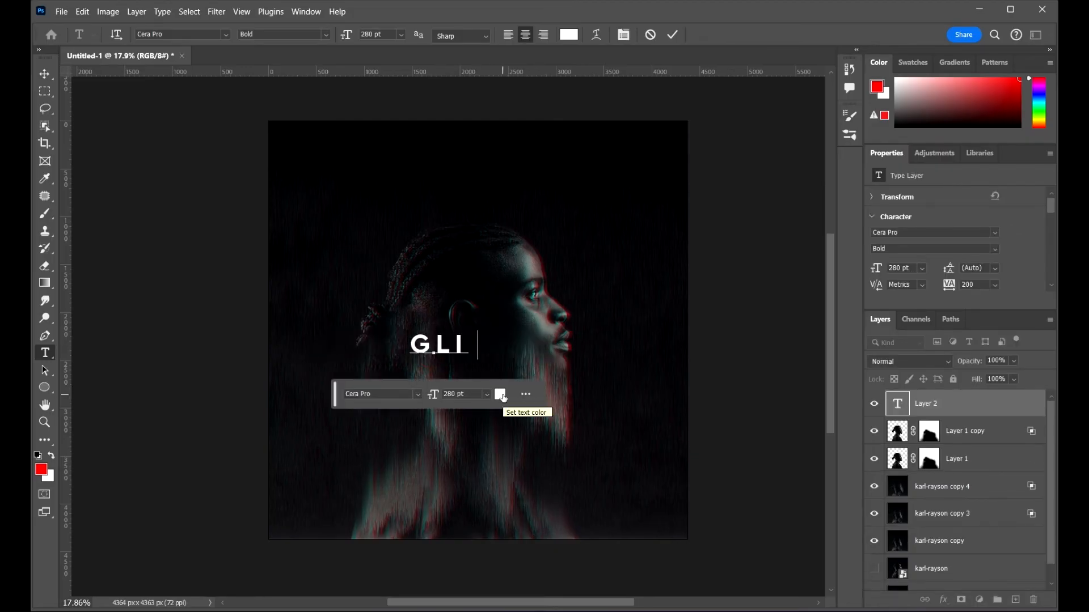
text(TCH)
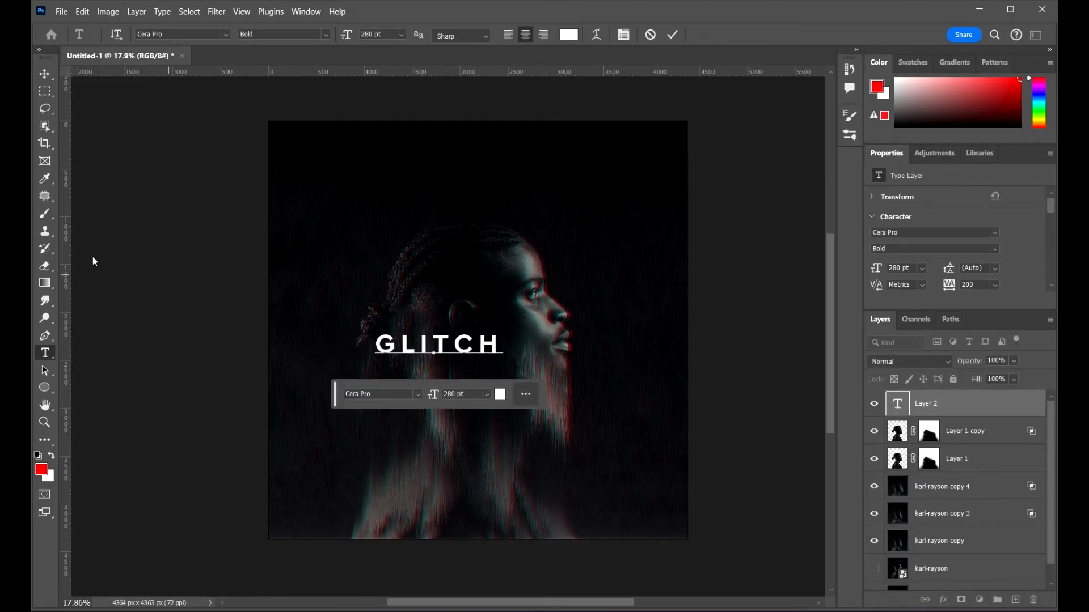
Step: Center the GLITCH text horizontally and vertically on the canvas by aligning it with karl-rayson copy 2
click(46, 78)
scroll(955, 485, down, 1)
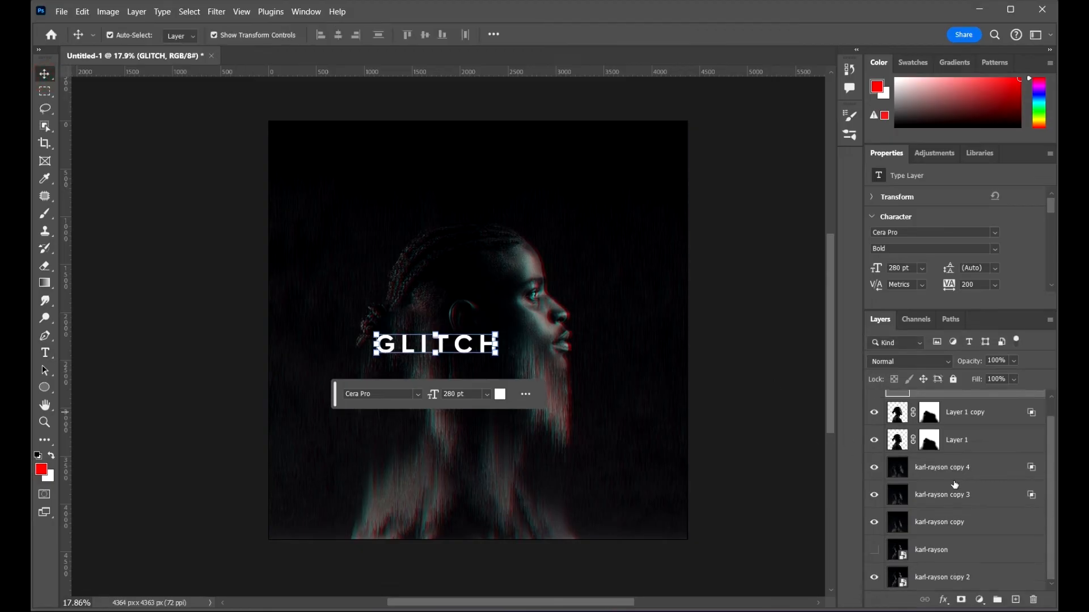
click(960, 579)
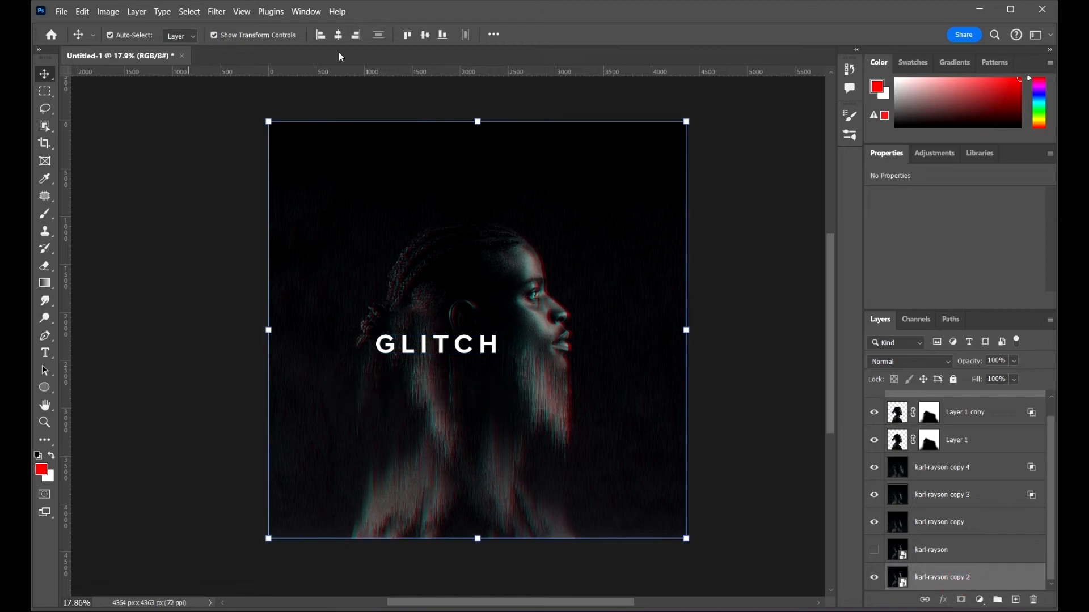
click(340, 36)
click(424, 34)
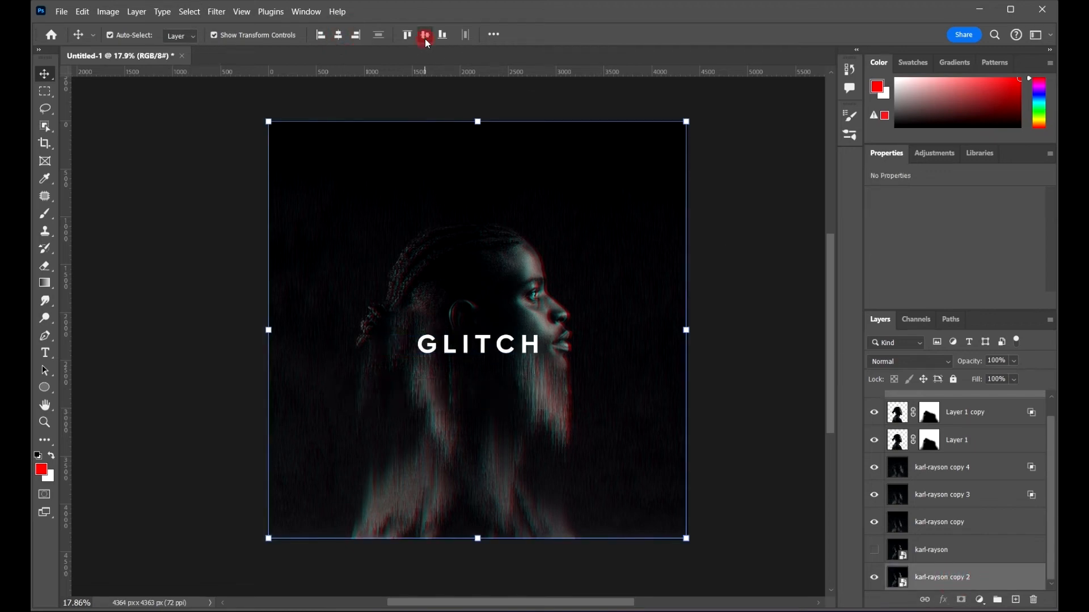
click(739, 219)
drag(746, 323, 772, 312)
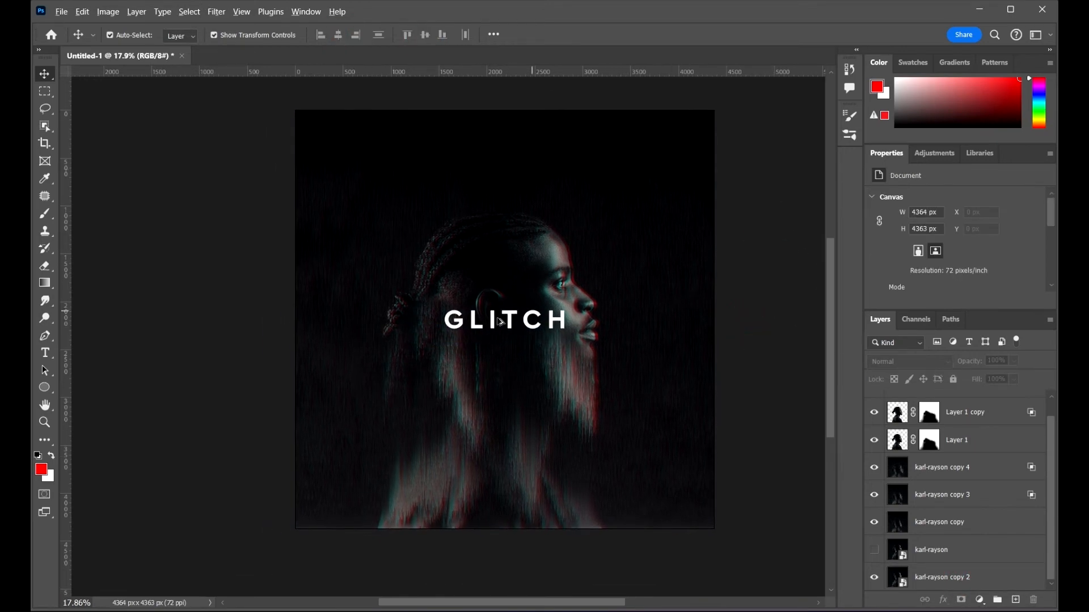
scroll(522, 322, up, 3)
click(584, 328)
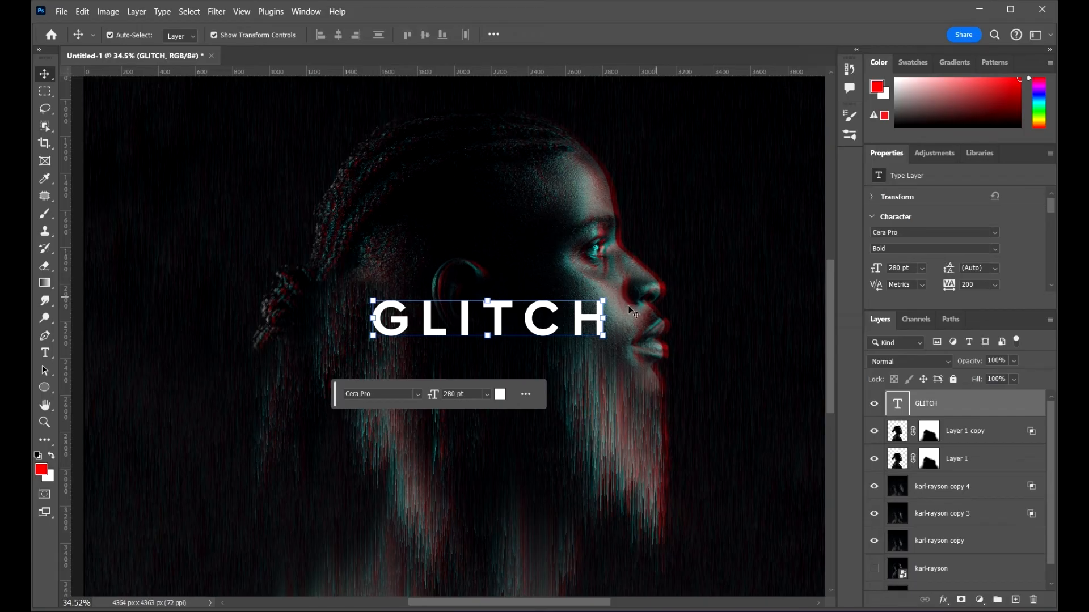
click(604, 299)
drag(604, 299, 667, 66)
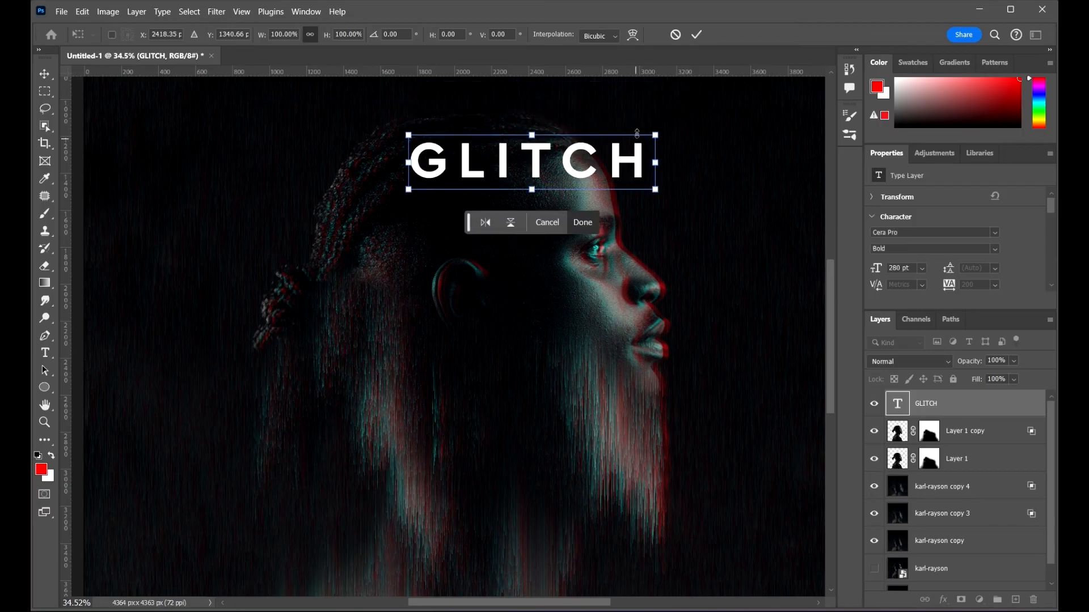
click(674, 35)
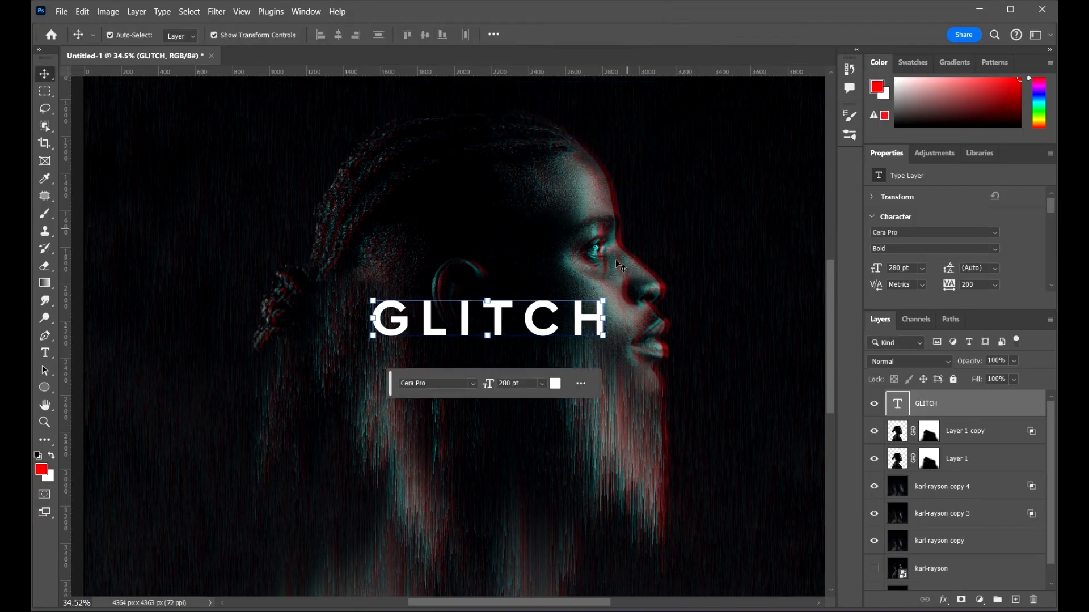
Step: Scale the GLITCH text down to about 82.8% with Free Transform
click(595, 296)
drag(607, 297, 580, 305)
click(675, 35)
click(47, 76)
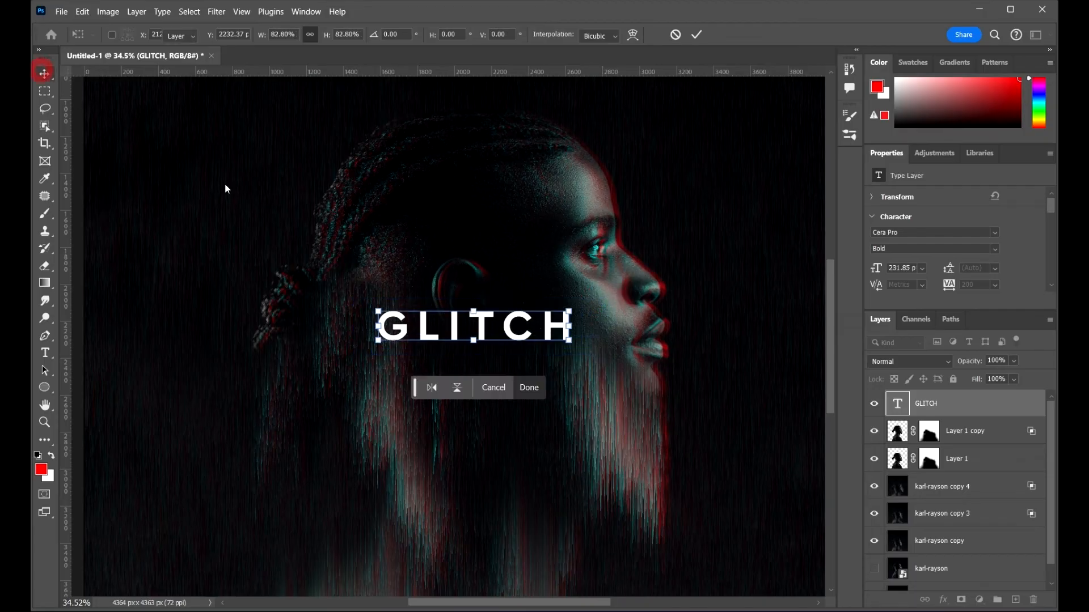
Step: Re-center the resized GLITCH text on the canvas by aligning it with karl-rayson copy 2
scroll(394, 305, down, 5)
scroll(987, 462, down, 2)
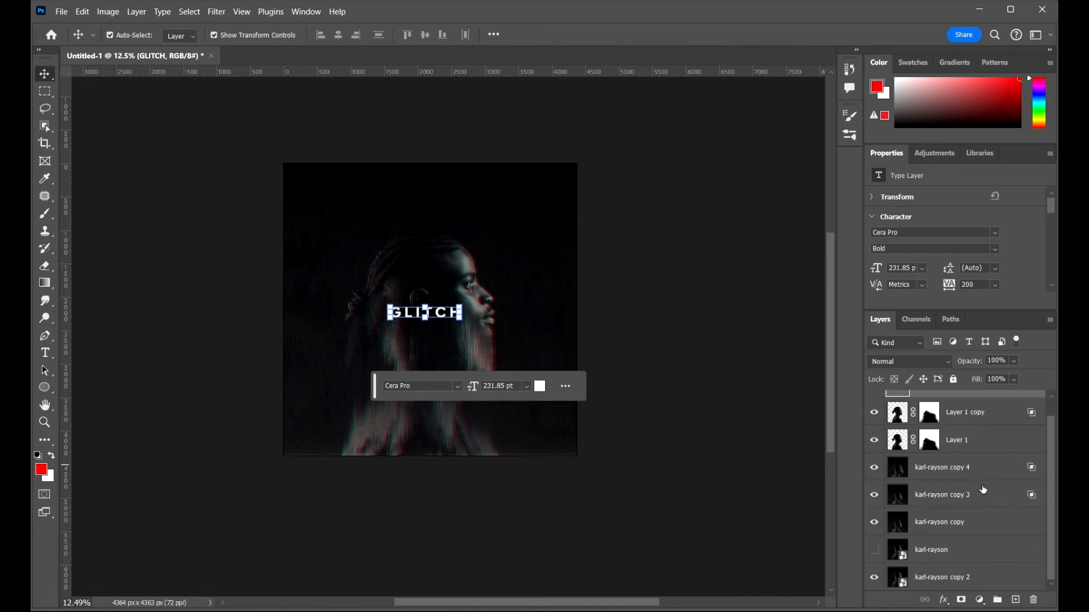
key(ctrl)
click(972, 587)
scroll(444, 284, up, 3)
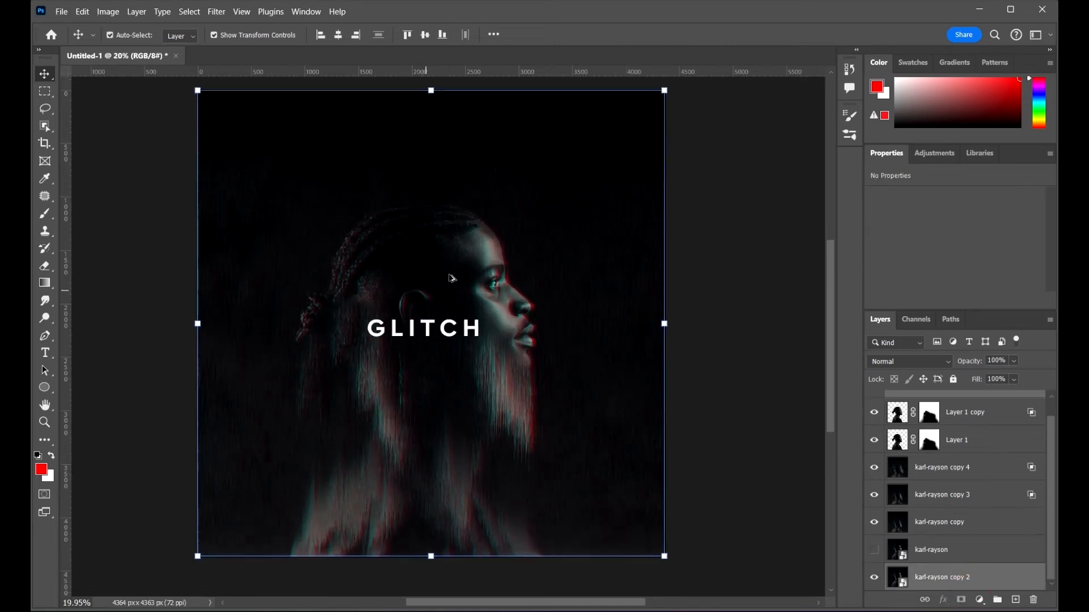
click(338, 35)
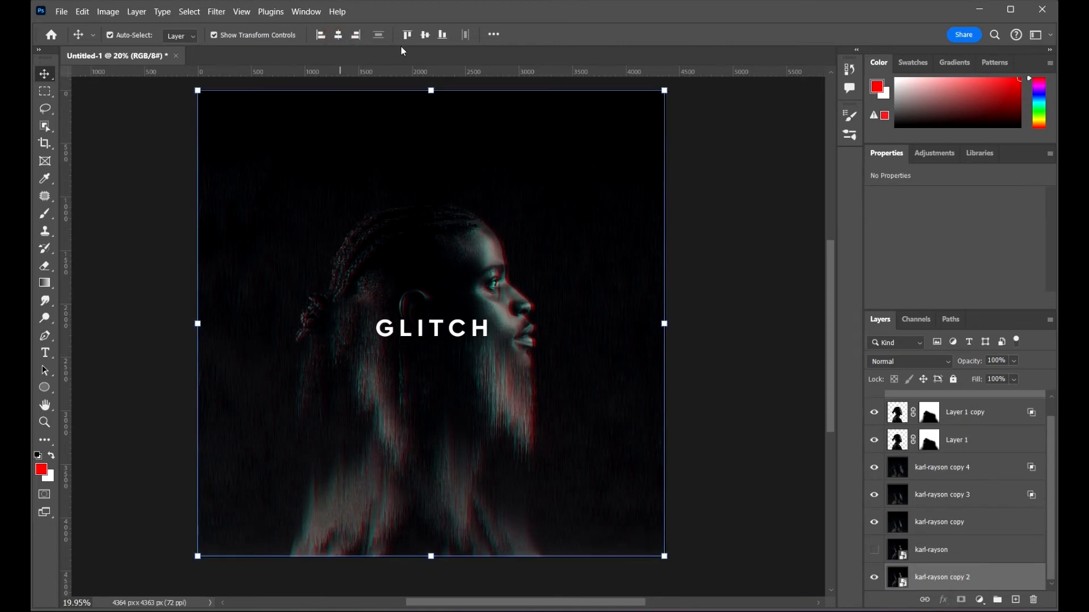
click(426, 34)
click(750, 264)
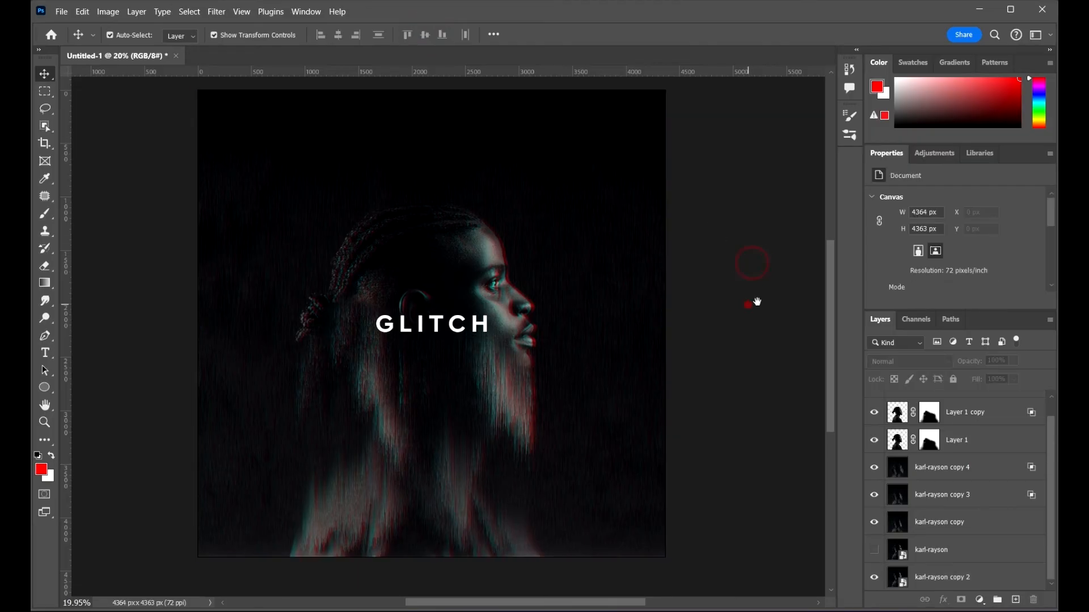
drag(748, 304, 776, 292)
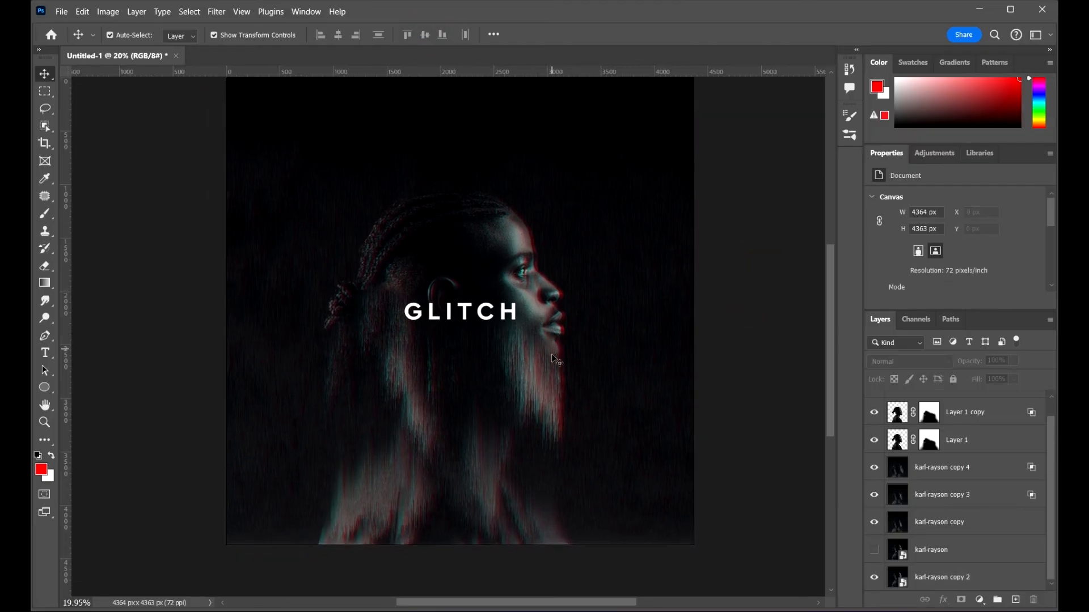
scroll(552, 353, up, 1)
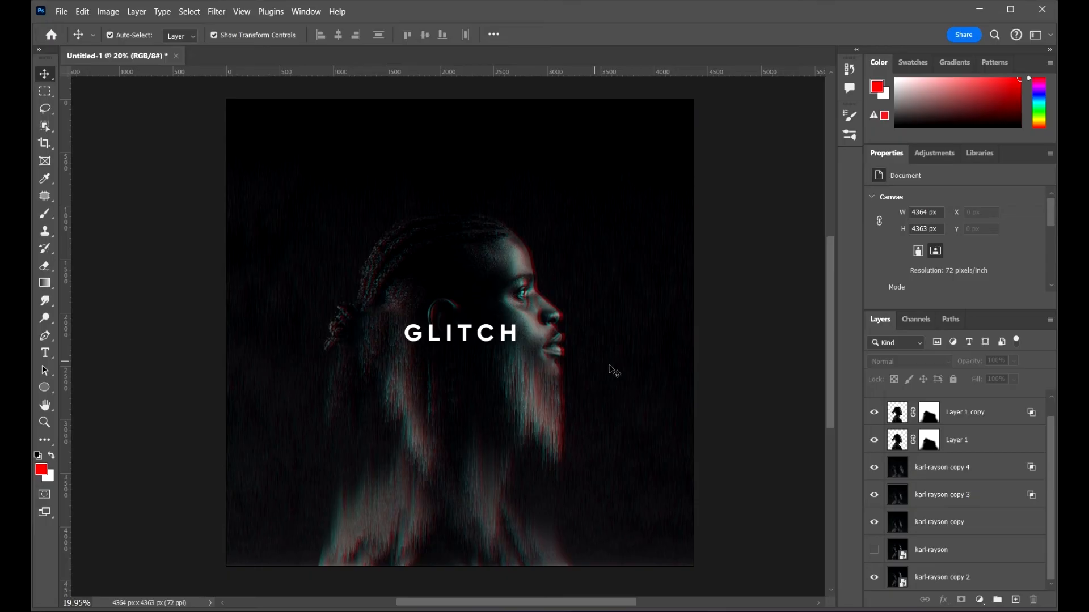
Step: Open the Adjustments panel and browse the list of single adjustments
click(934, 153)
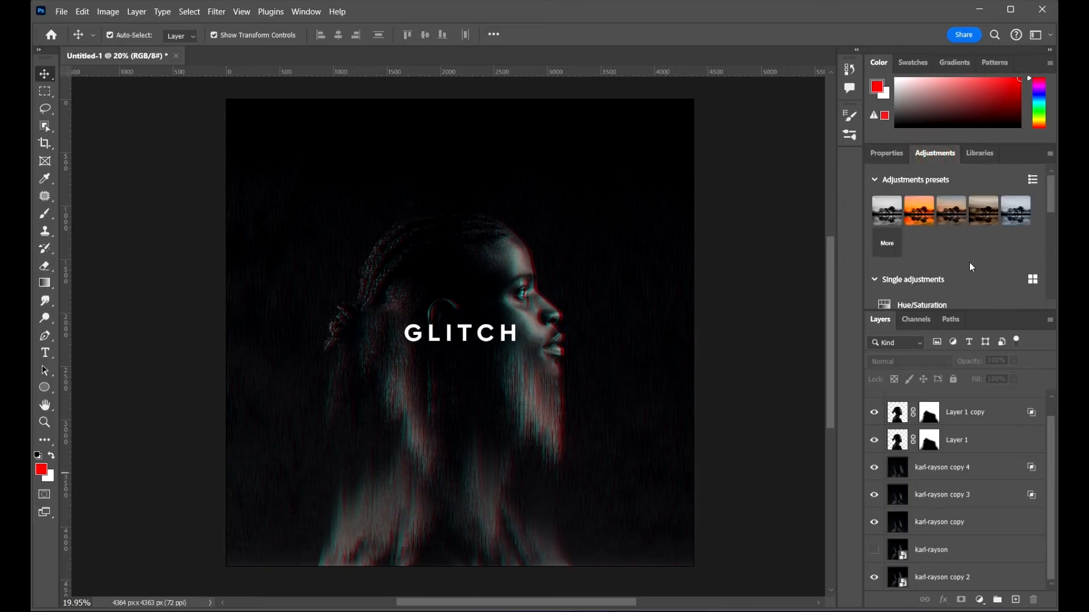
scroll(953, 243, down, 3)
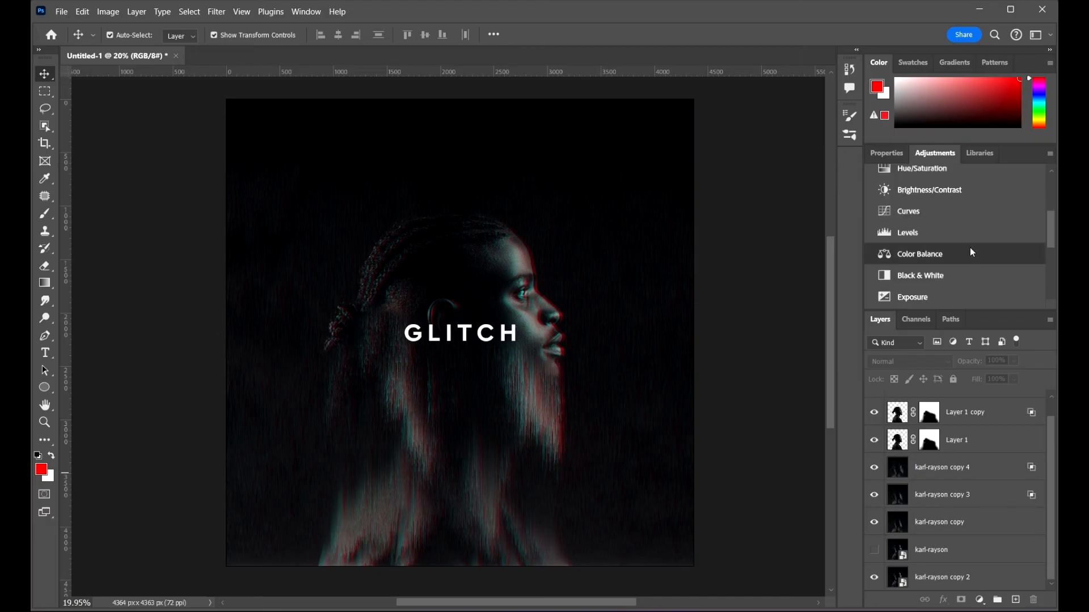
scroll(969, 247, up, 4)
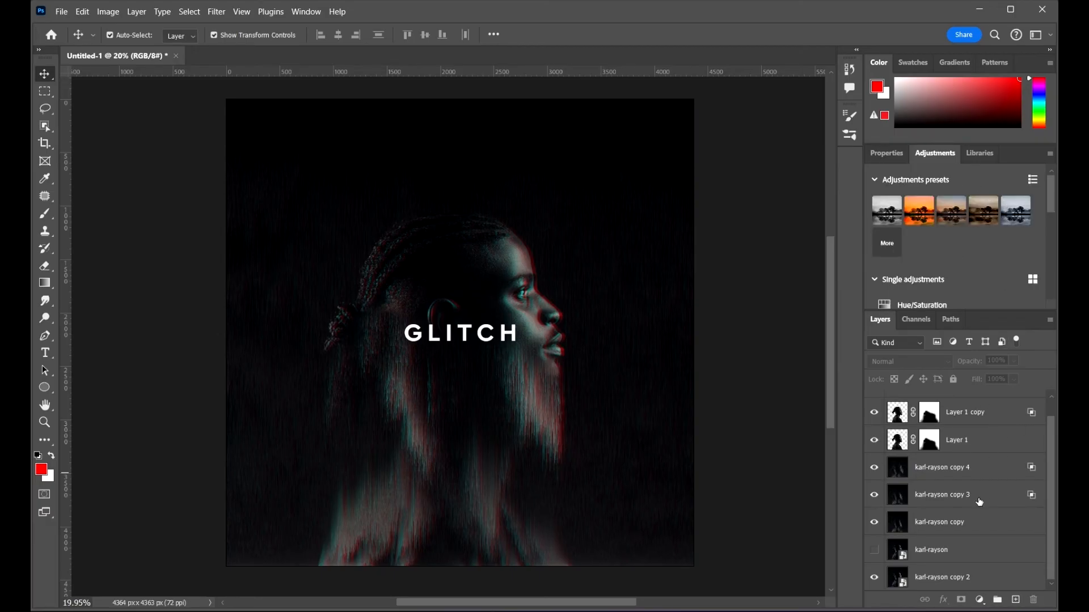
scroll(982, 482, up, 1)
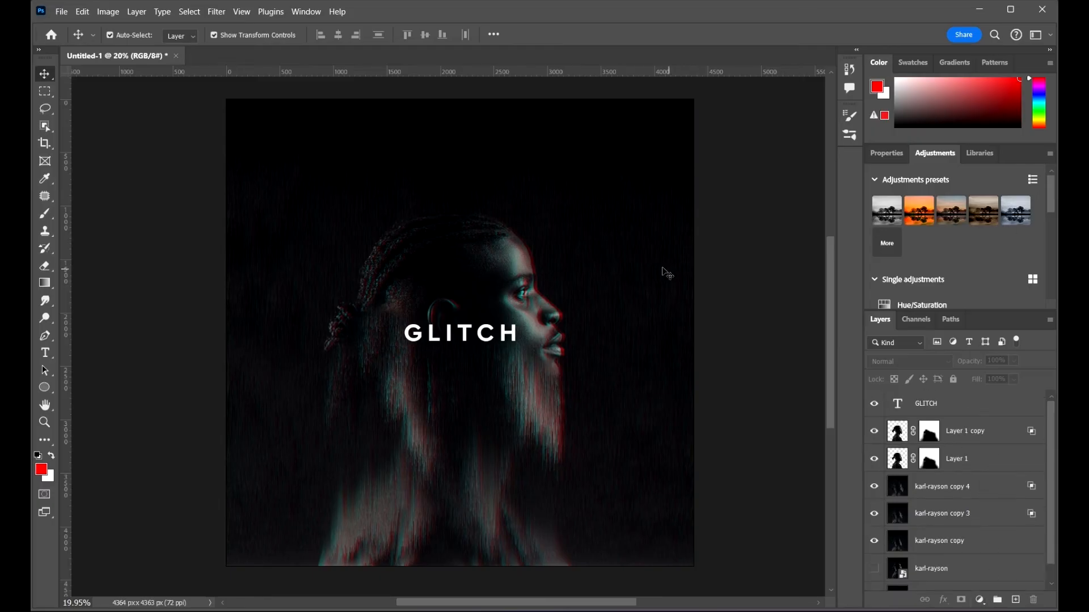
drag(738, 397, 722, 391)
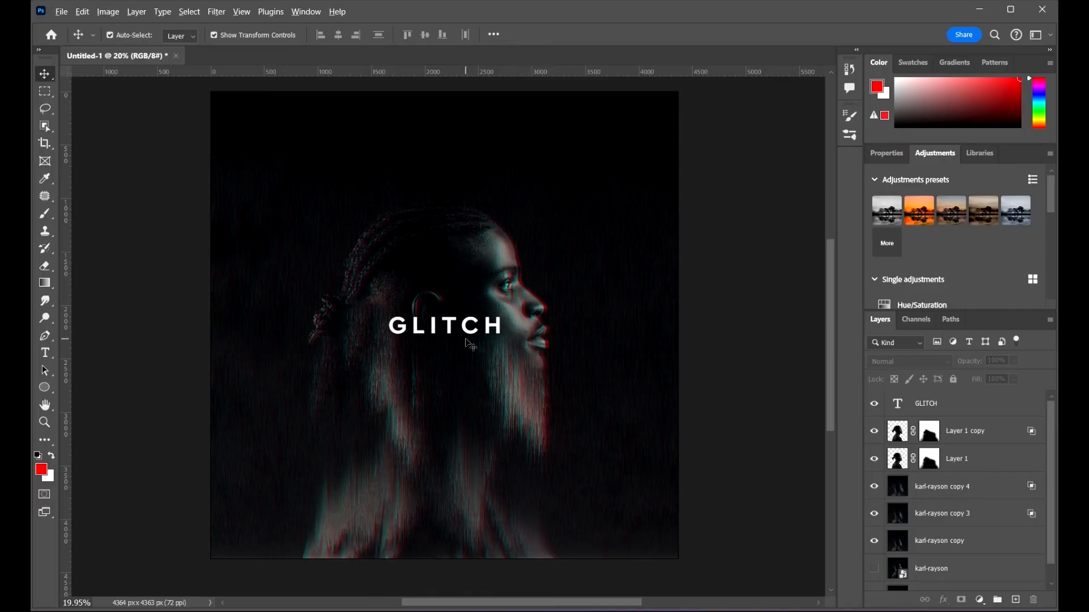
scroll(486, 340, up, 4)
scroll(499, 326, down, 5)
drag(616, 318, 661, 328)
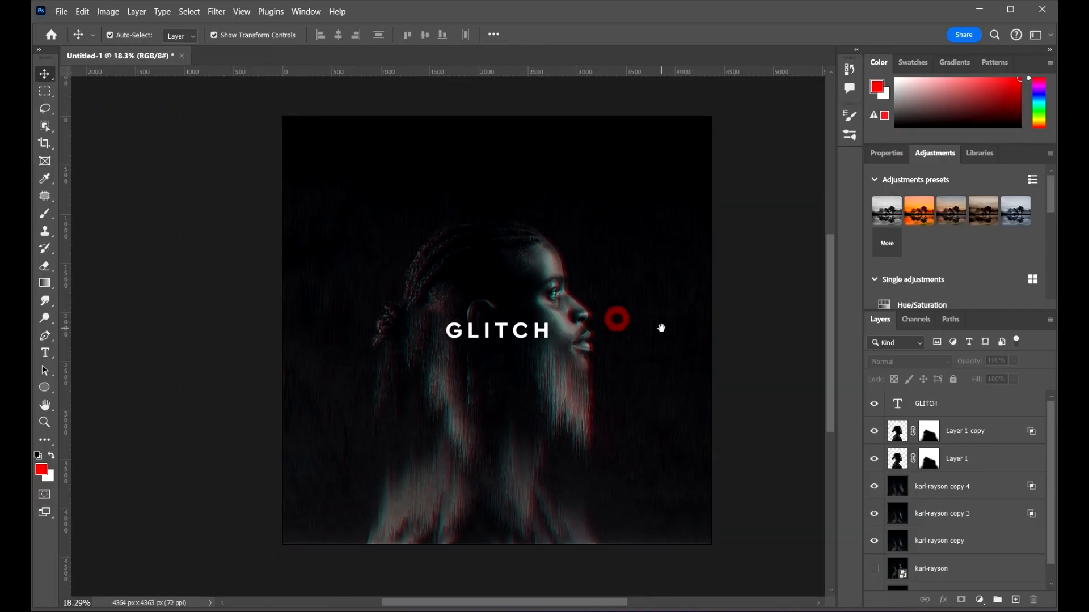
scroll(672, 371, up, 1)
drag(773, 389, 749, 378)
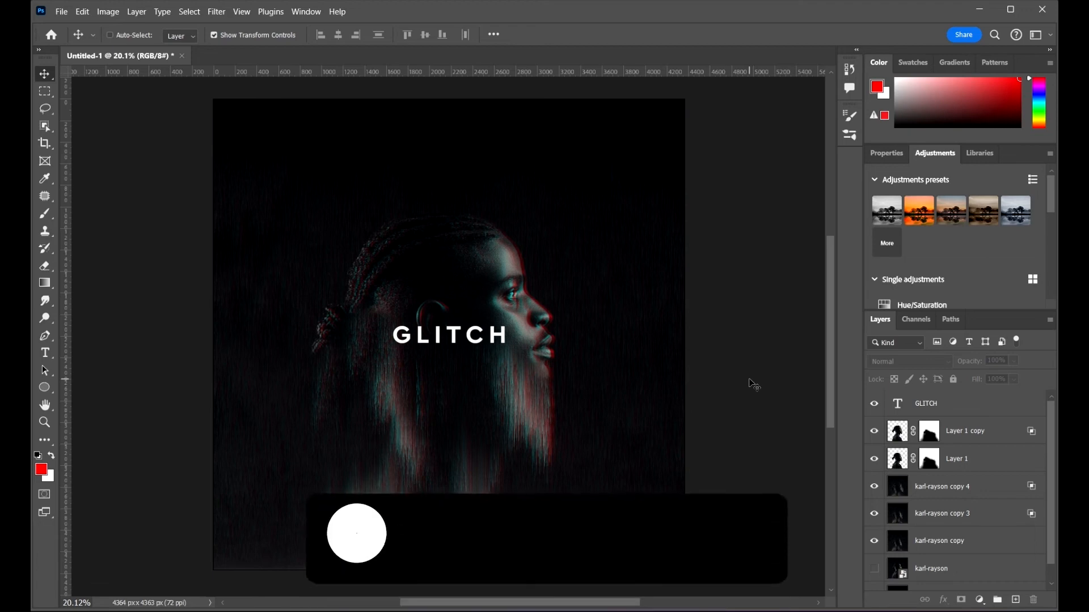
Step: Save the document as a Photoshop PSD file named Advanced stretched pixel glitch artwork, keeping Maximize Compatibility on
key(ctrl+s)
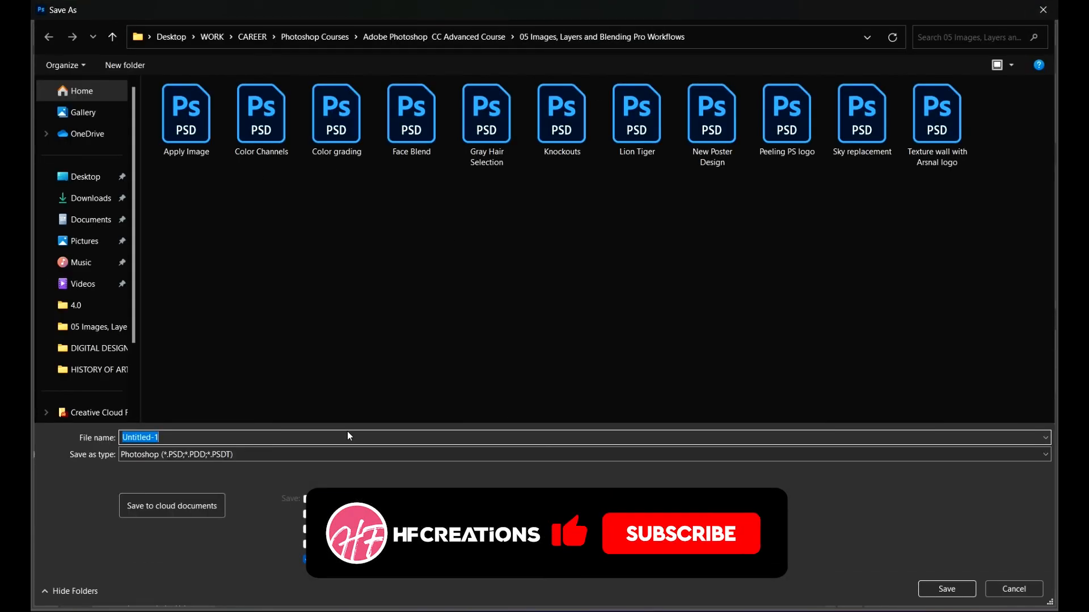
text(aD)
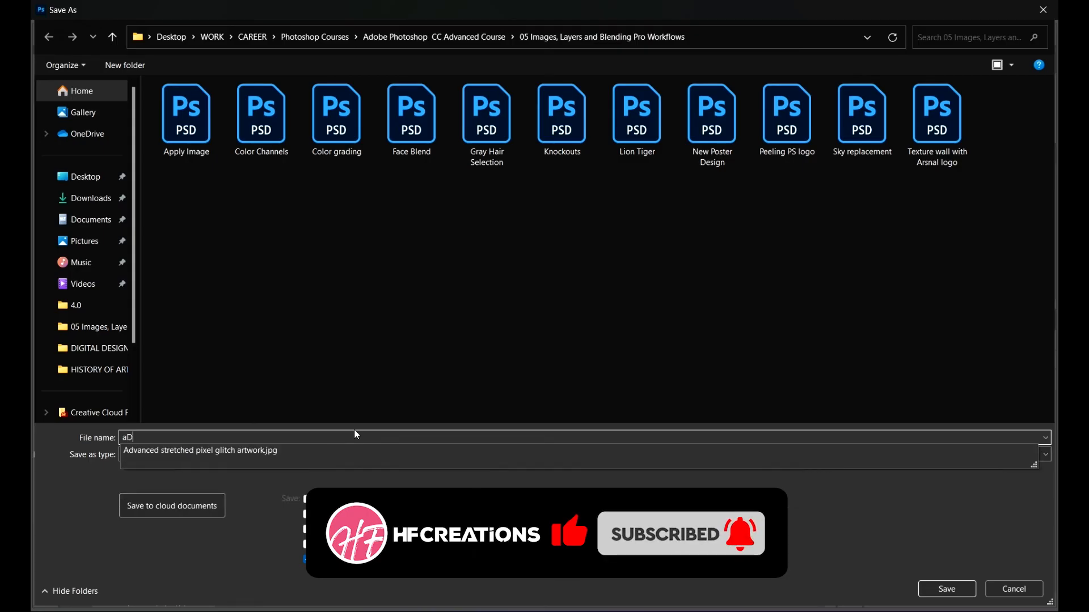
click(156, 451)
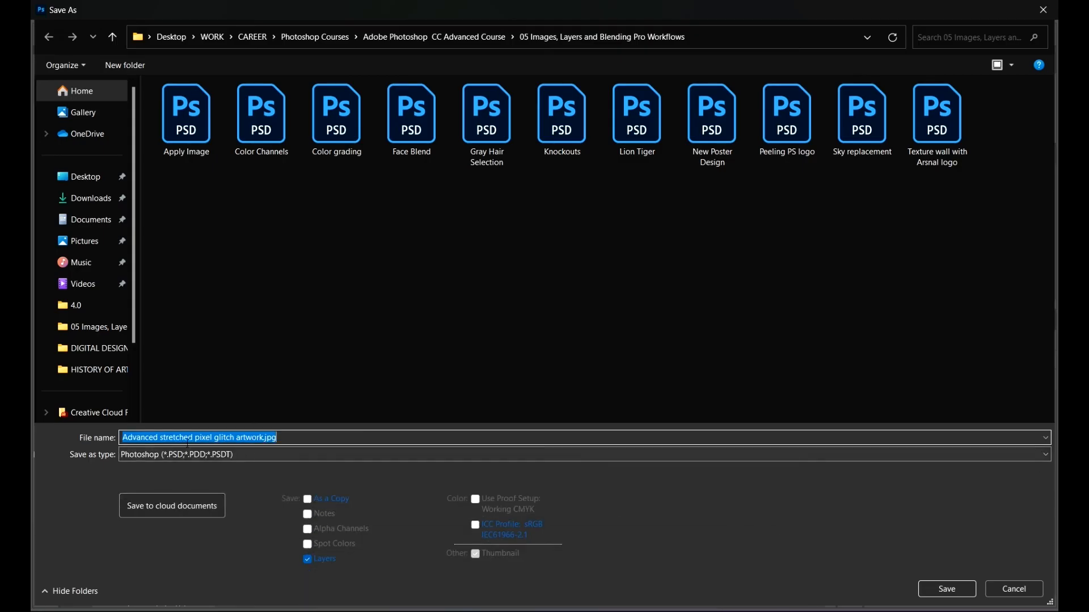
click(211, 437)
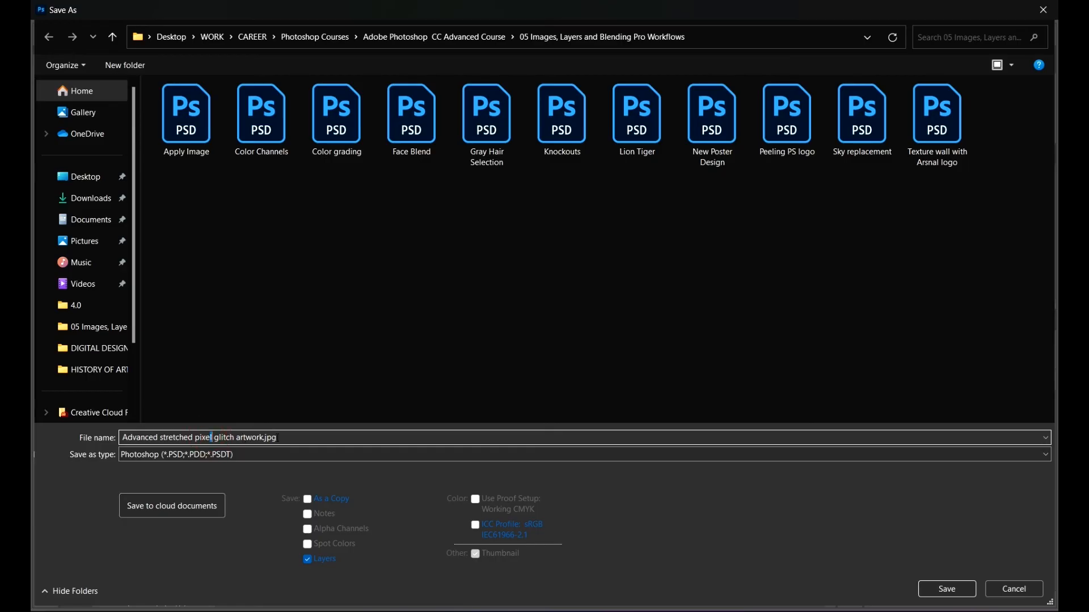
key(BackSpace)
key(BackSpace)
key(BackSpace)
key(BackSpace)
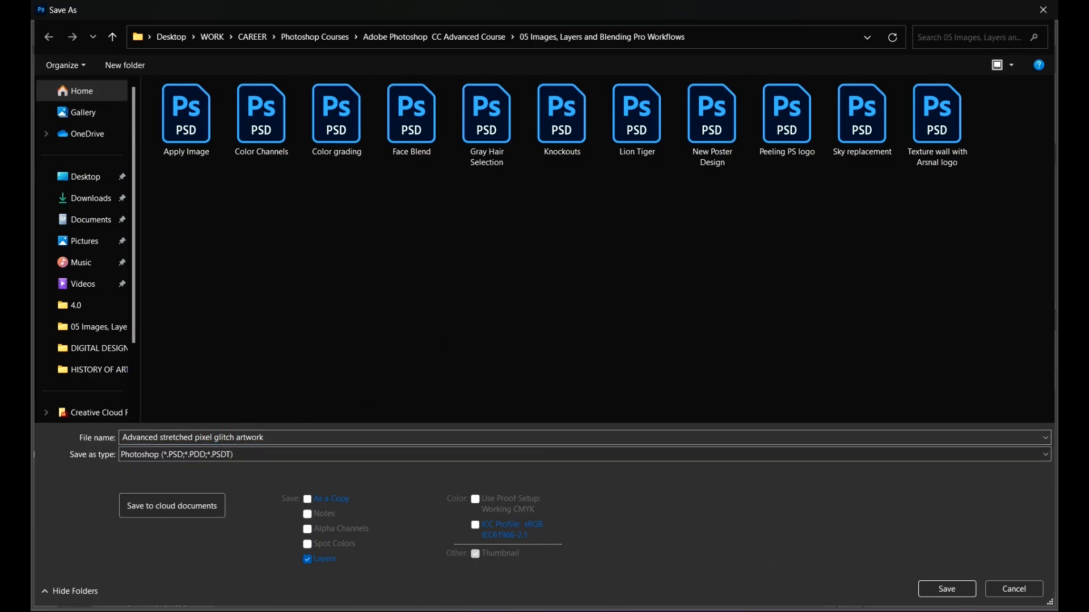
click(947, 589)
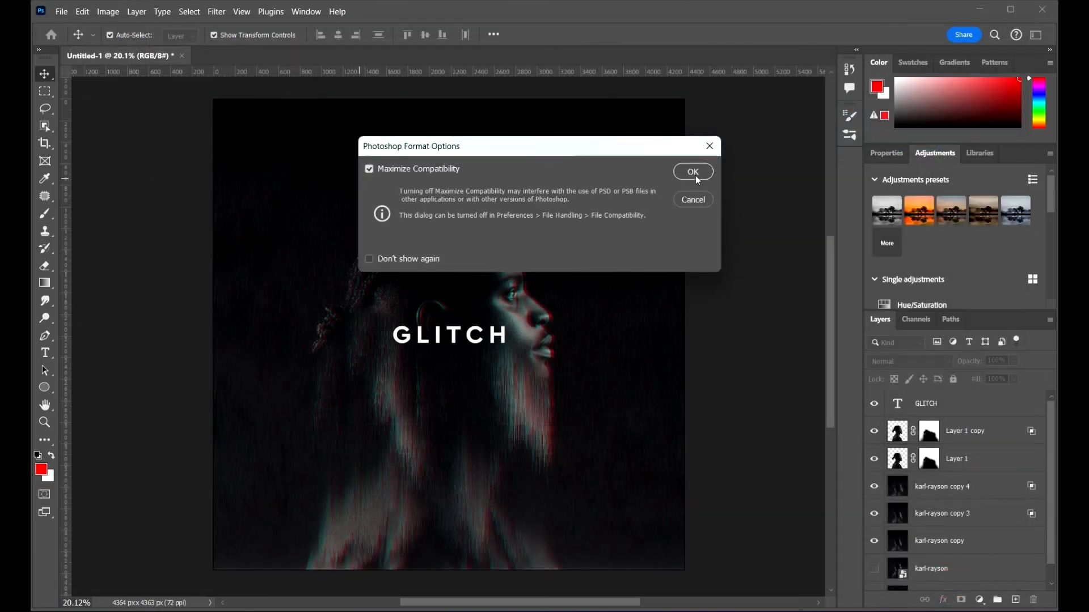
click(694, 173)
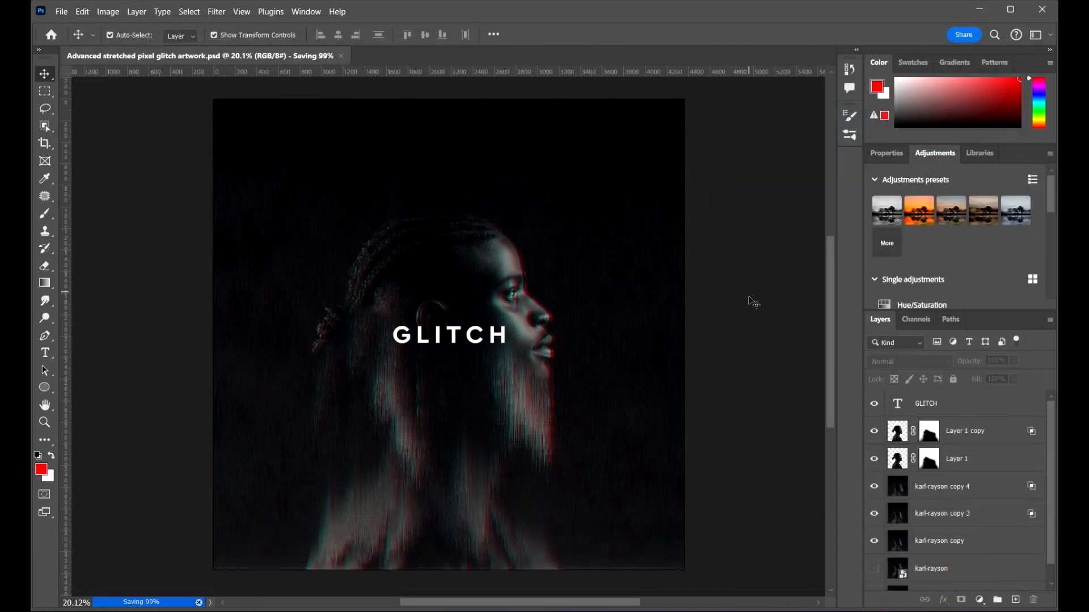
drag(727, 342, 732, 337)
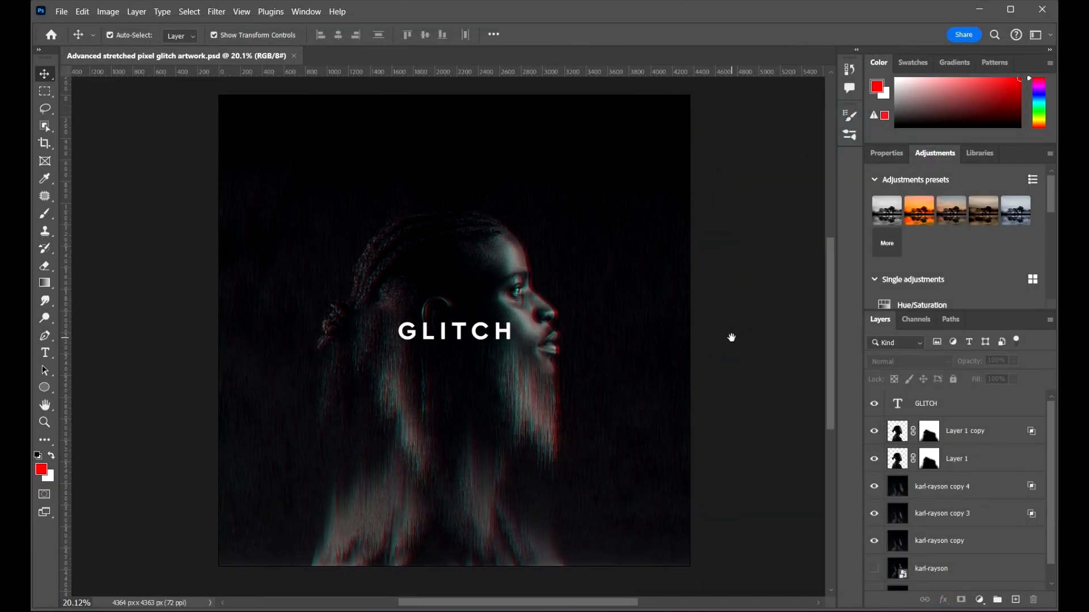